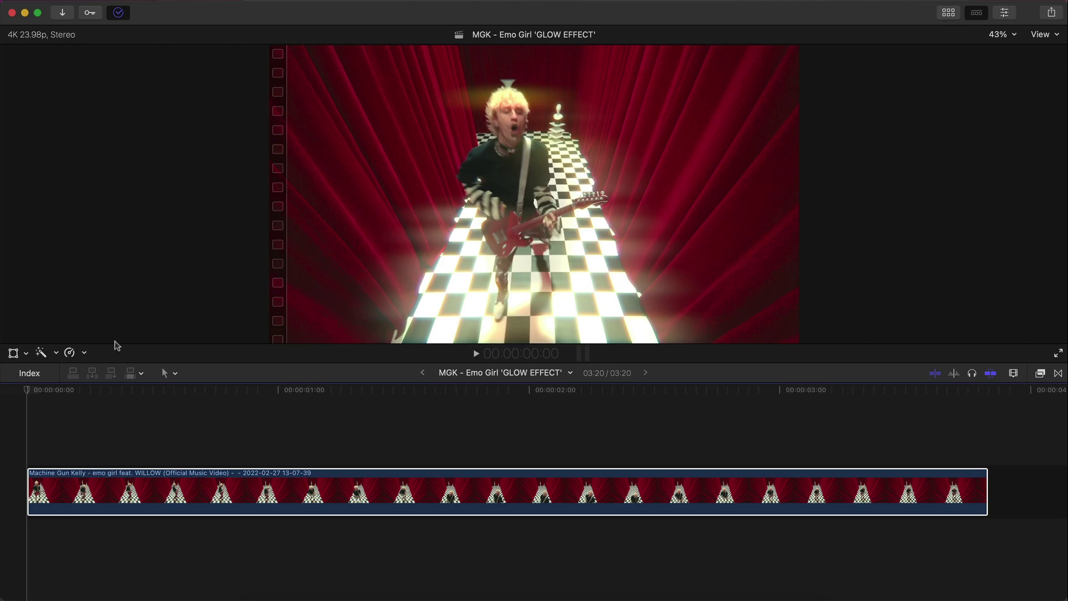
Step: Play the music-video clip from the start of the timeline to review the glow effect
click(115, 365)
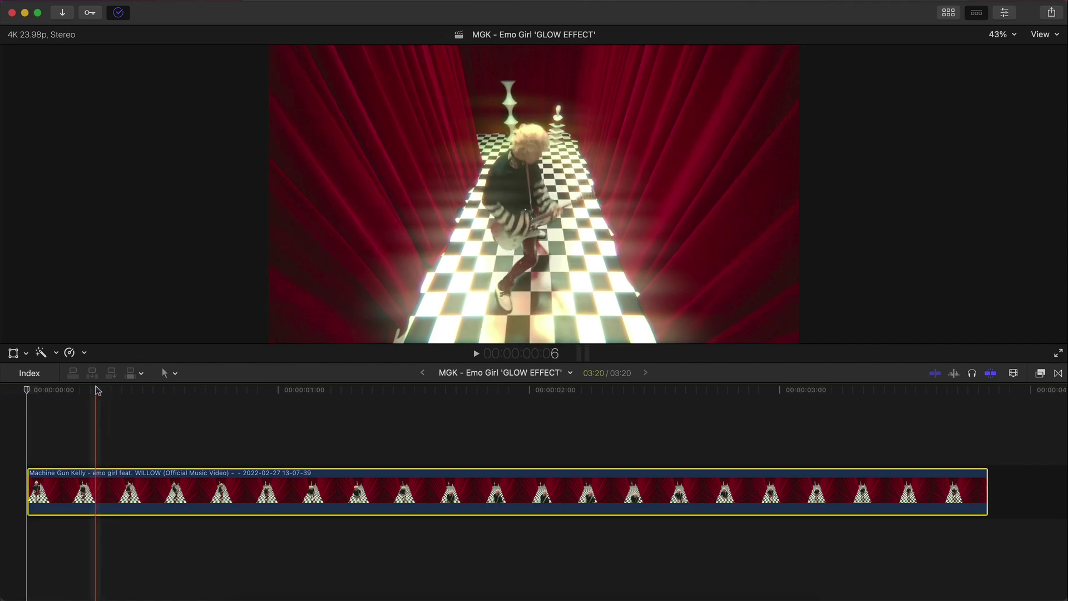
key(space)
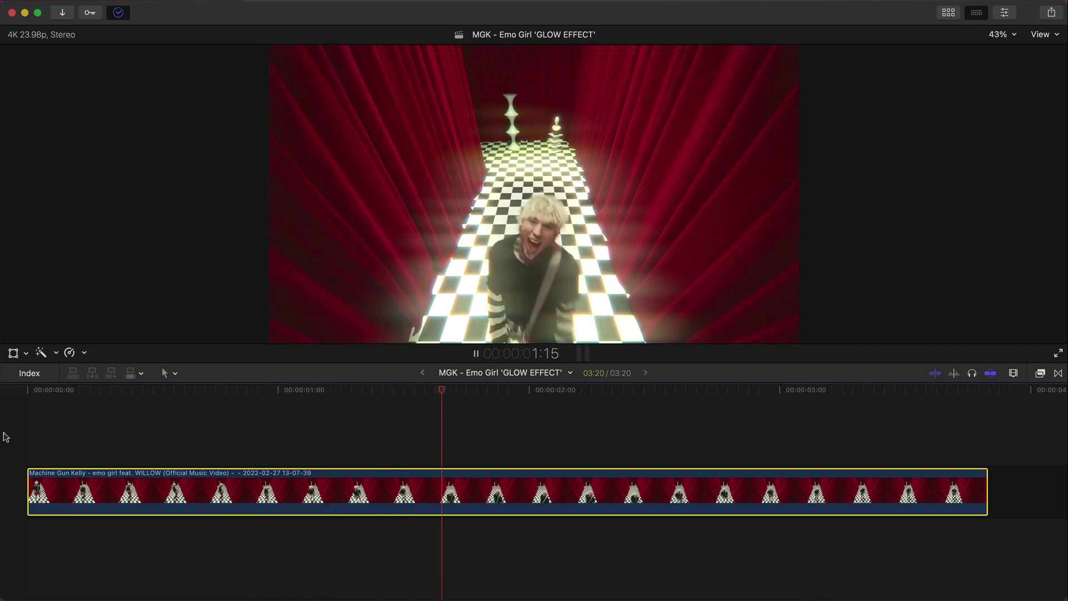
key(space)
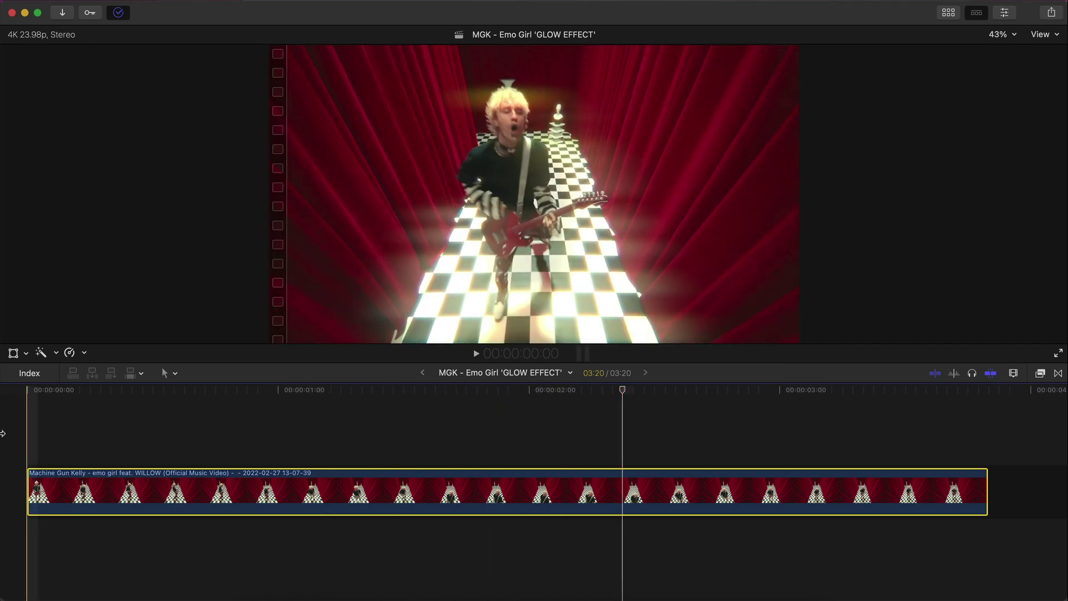
key(space)
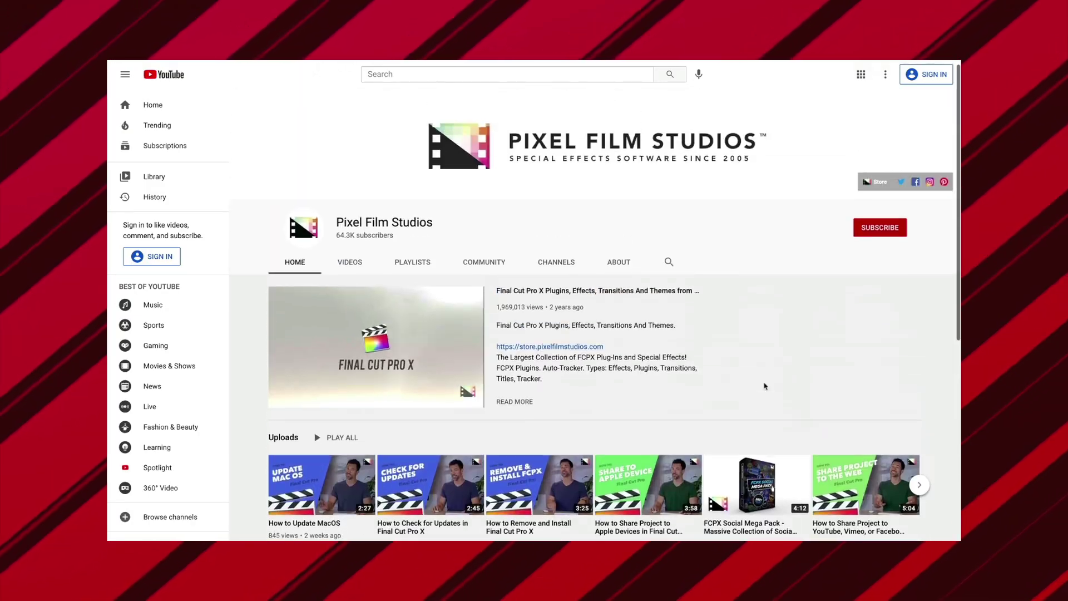
Step: On YouTube, open the Pixel Film Studios playlist of comprehensive Final Cut Pro X tutorials and look through its videos
click(421, 265)
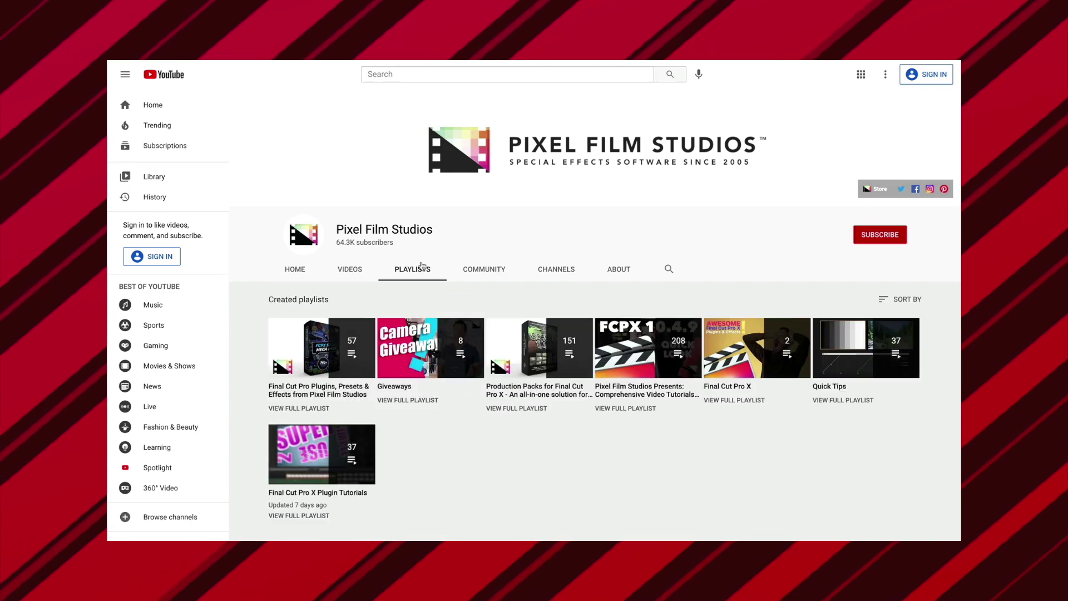
click(632, 390)
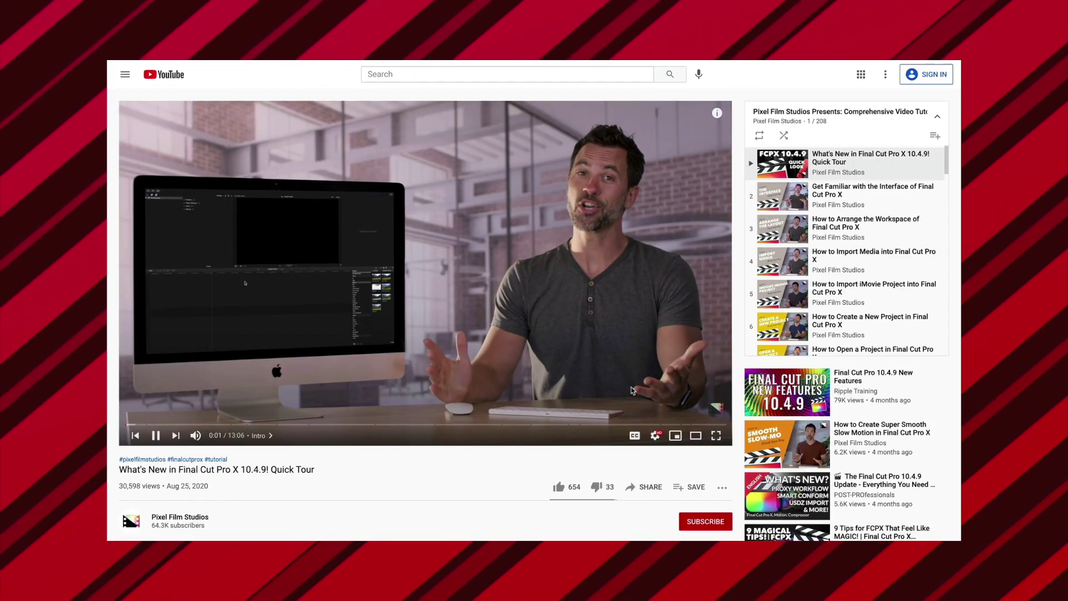
scroll(818, 266, down, 1)
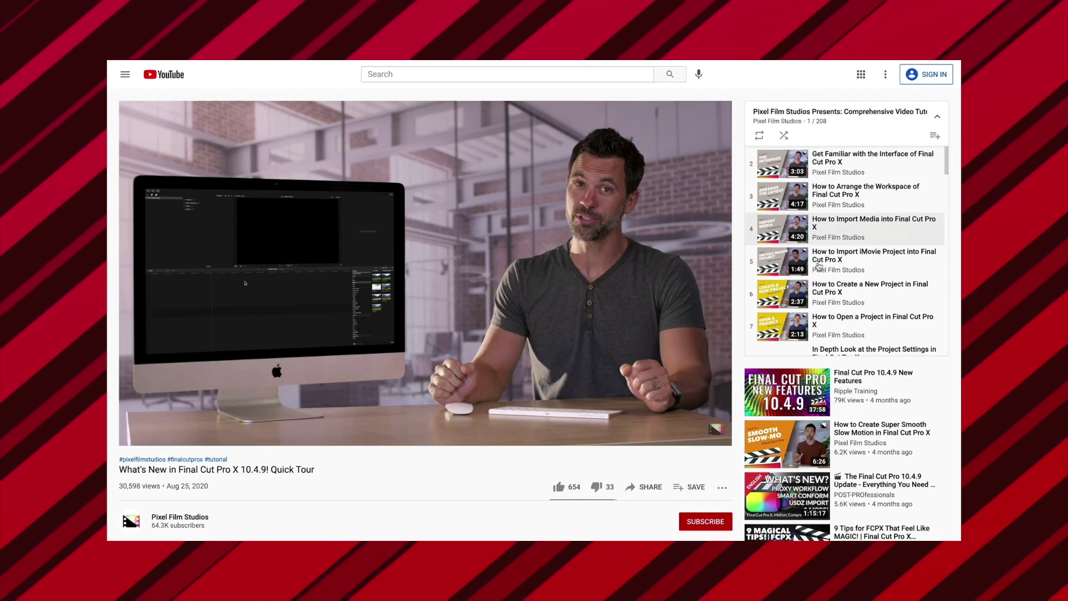
scroll(818, 266, down, 12)
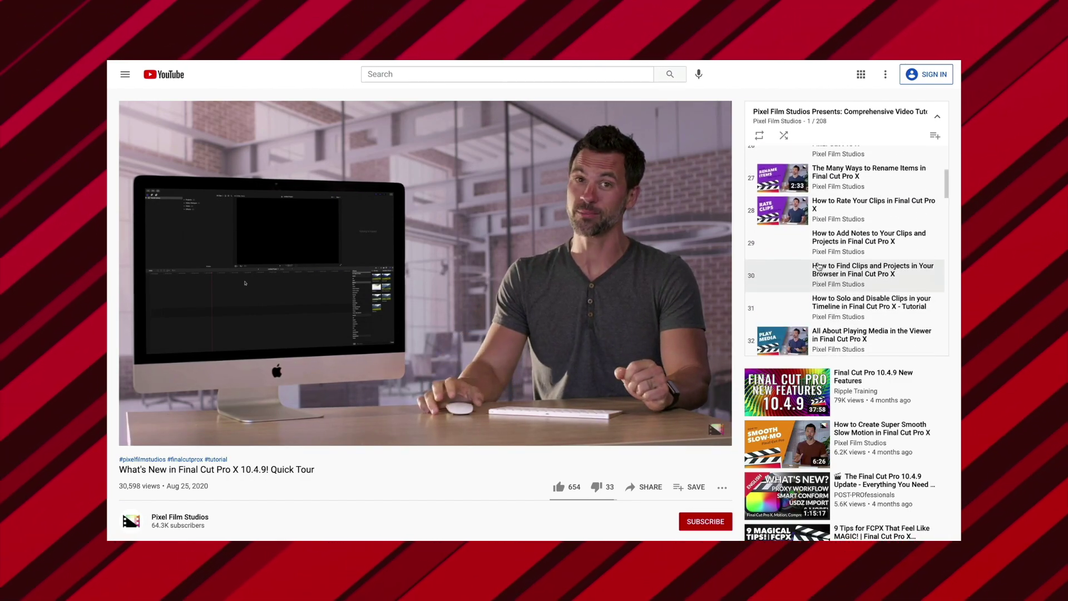
scroll(818, 266, up, 4)
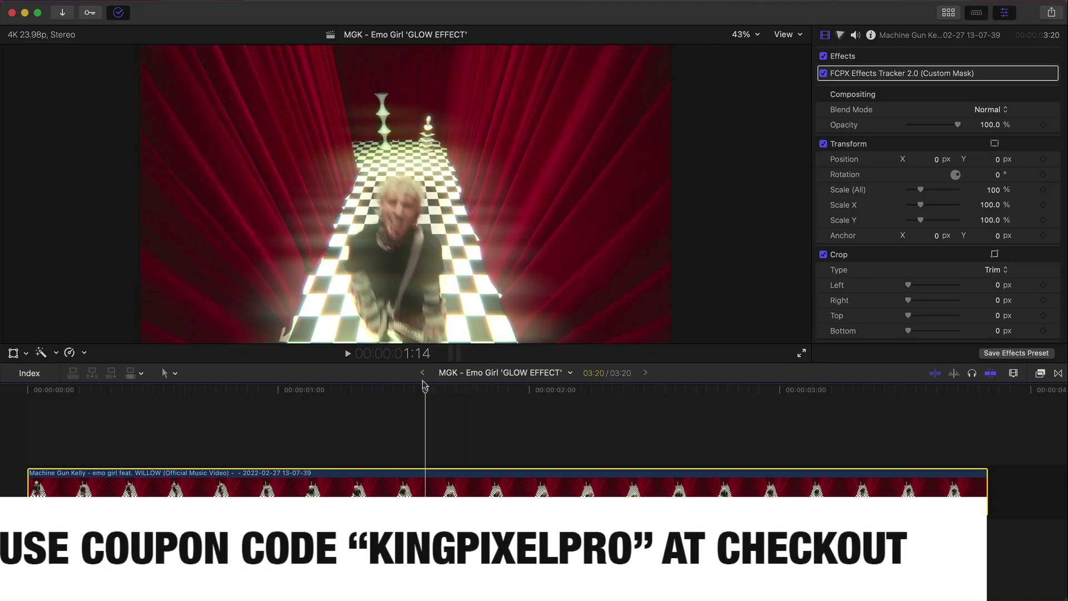
Step: Locate the Pixel Film Studios - FCPX Effects Tracker 2.0 titles and preview the Custom Mask and Shape Mask versions
drag(422, 380, 335, 423)
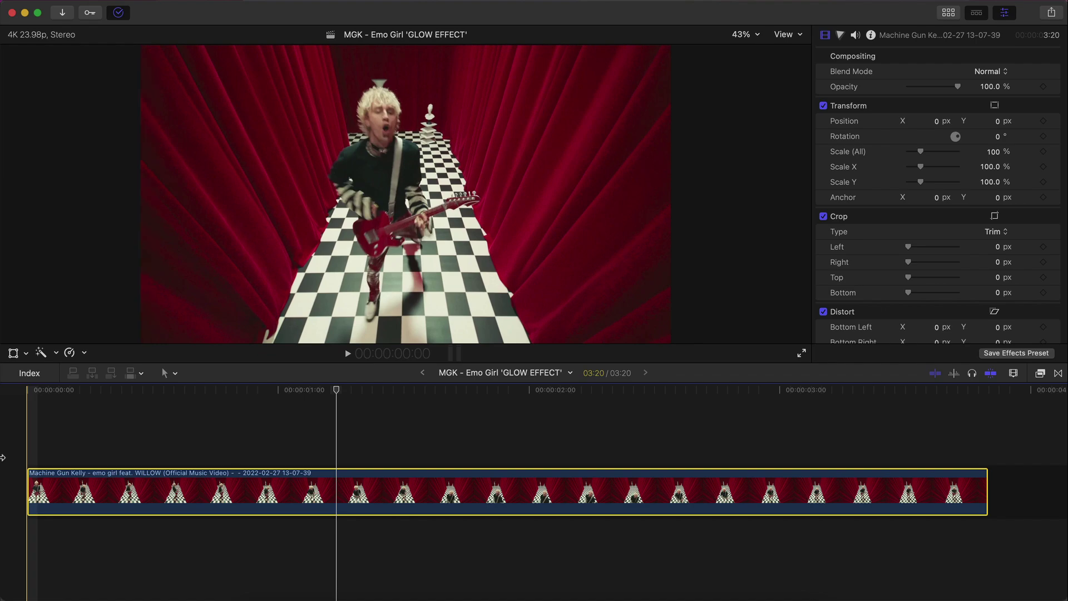
key(space)
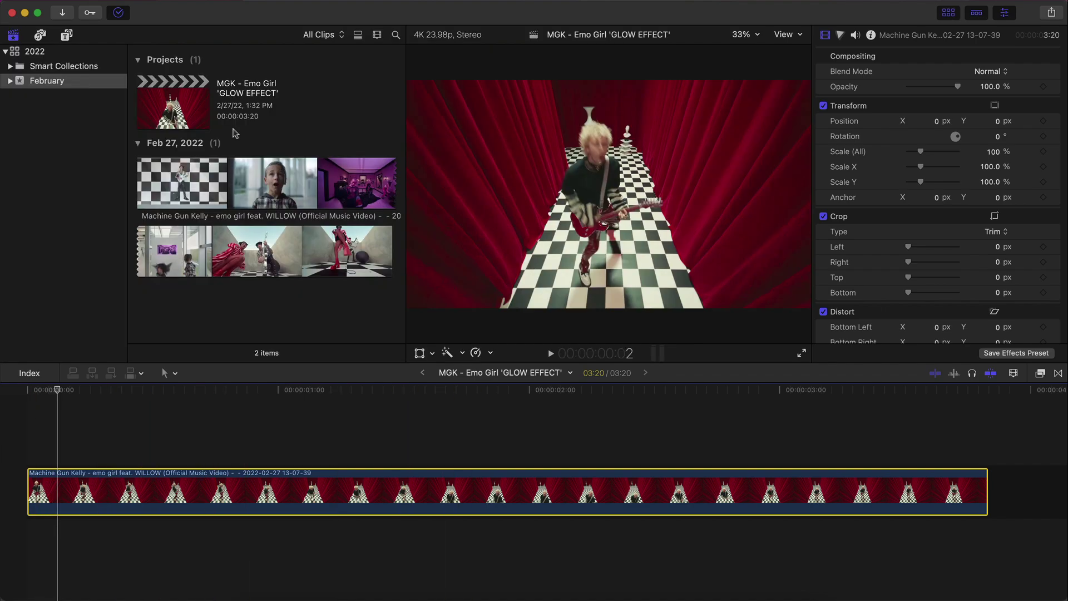
click(67, 36)
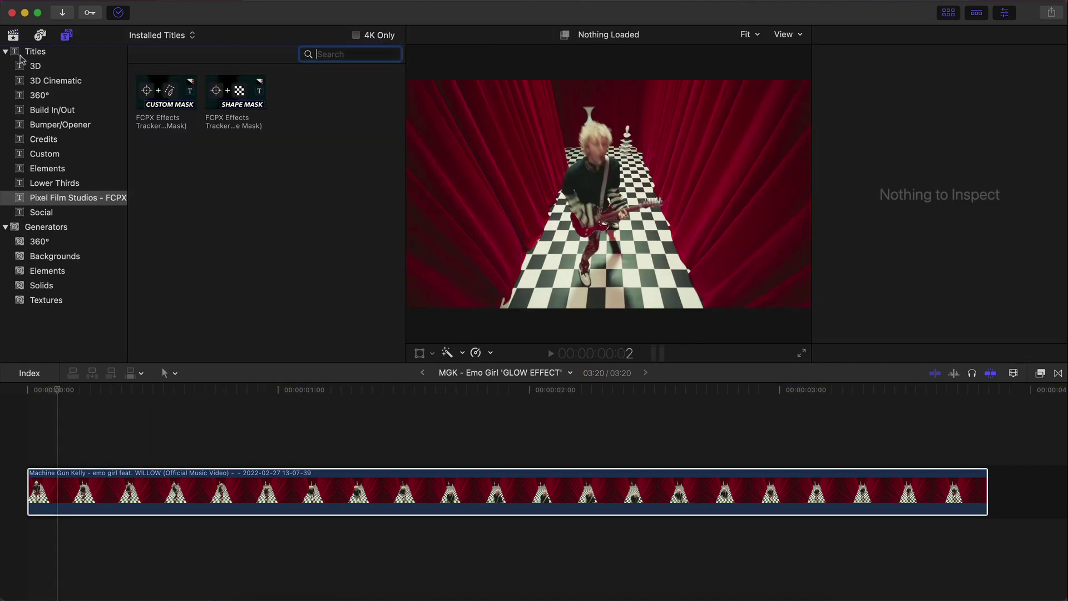
drag(125, 169, 221, 177)
click(63, 199)
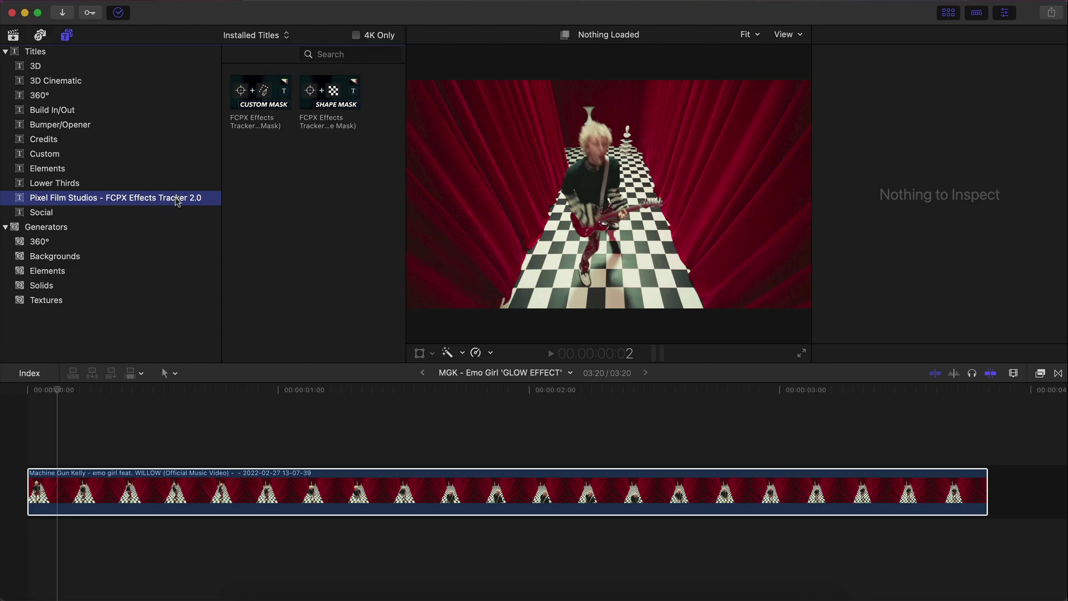
click(248, 94)
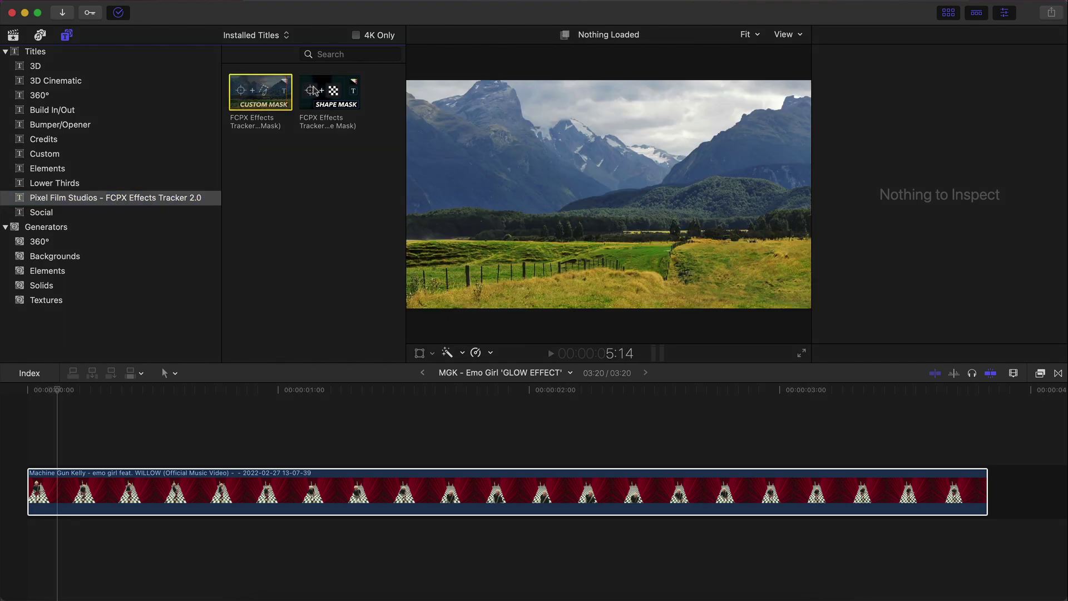
click(315, 91)
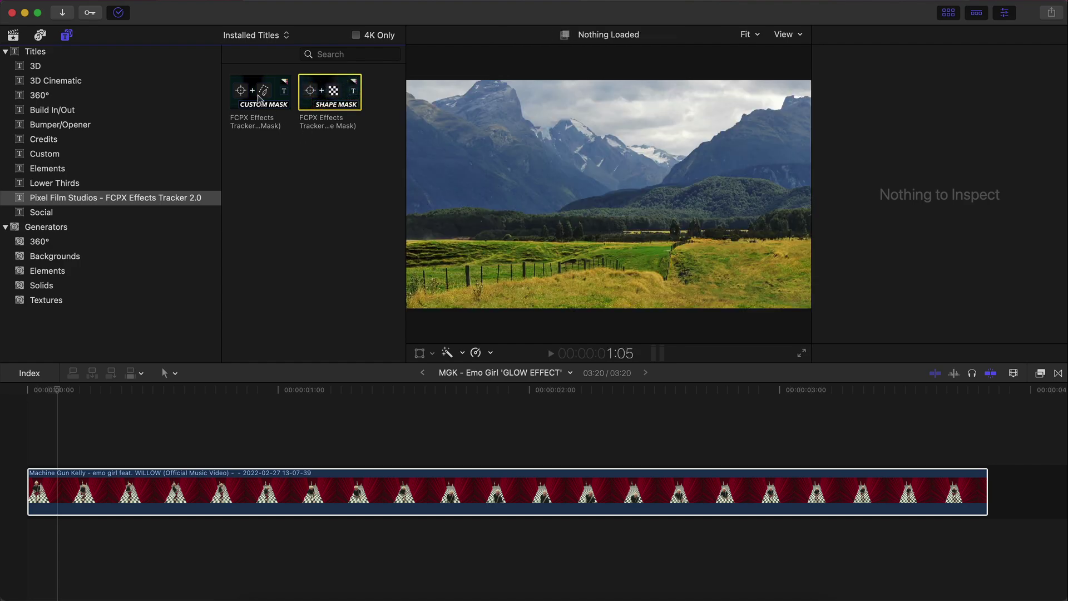
Step: Try placing the FCPX Effects Tracker 2.0 (Custom Mask) title above the clip and cutting off its end before one second
drag(259, 99, 51, 457)
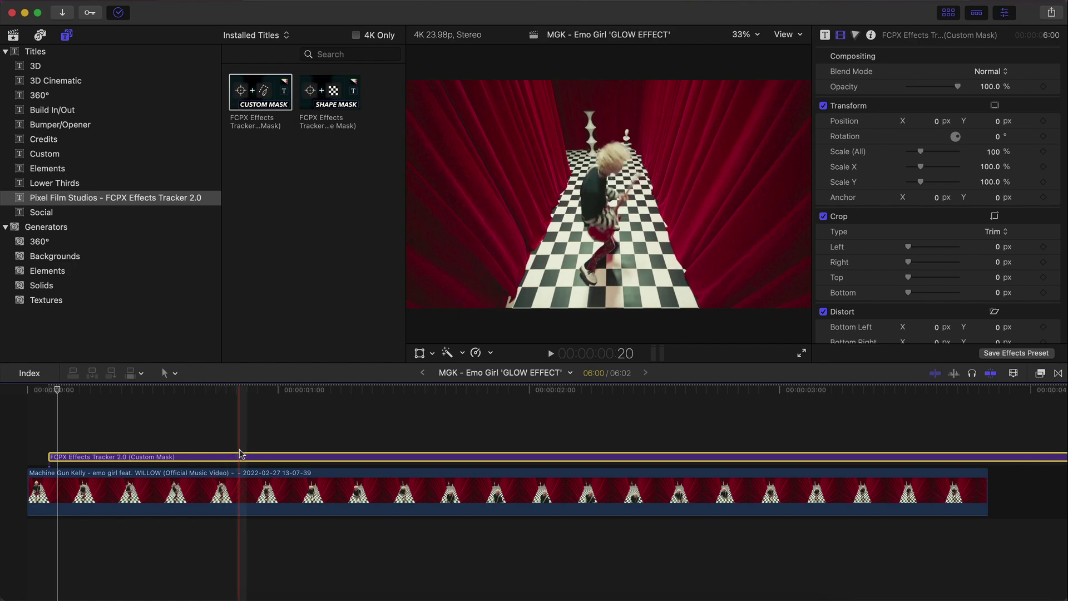
key(super+b)
click(279, 457)
key(Delete)
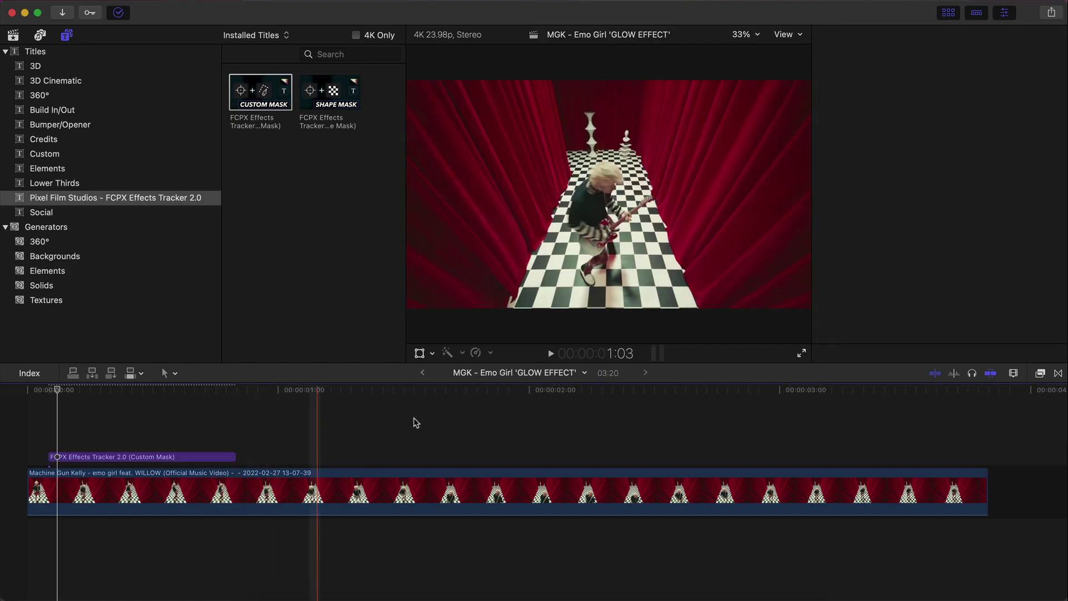
drag(179, 456, 361, 418)
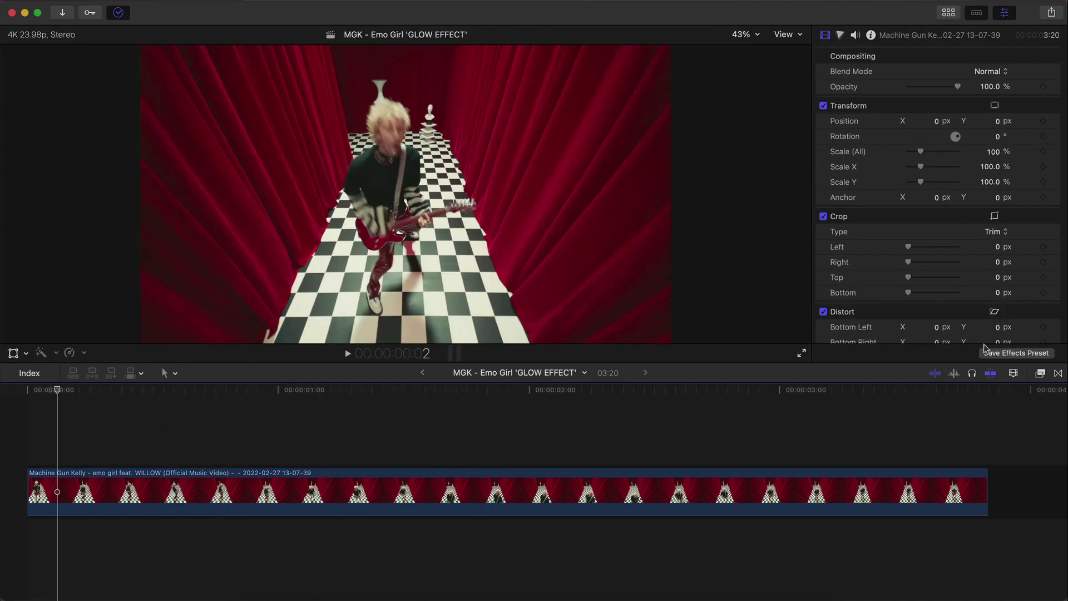
Step: Apply the FCPX Effects Tracker 2.0 (Custom Mask) video effect from the Pixel Film Studios category to the music-video clip
click(1041, 373)
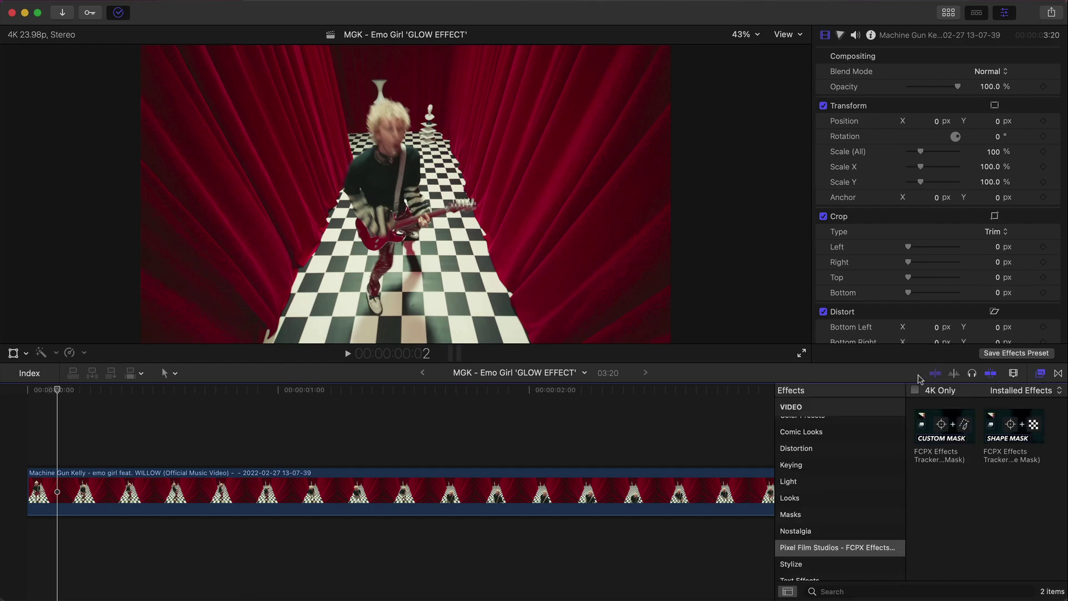
scroll(805, 474, down, 3)
click(802, 485)
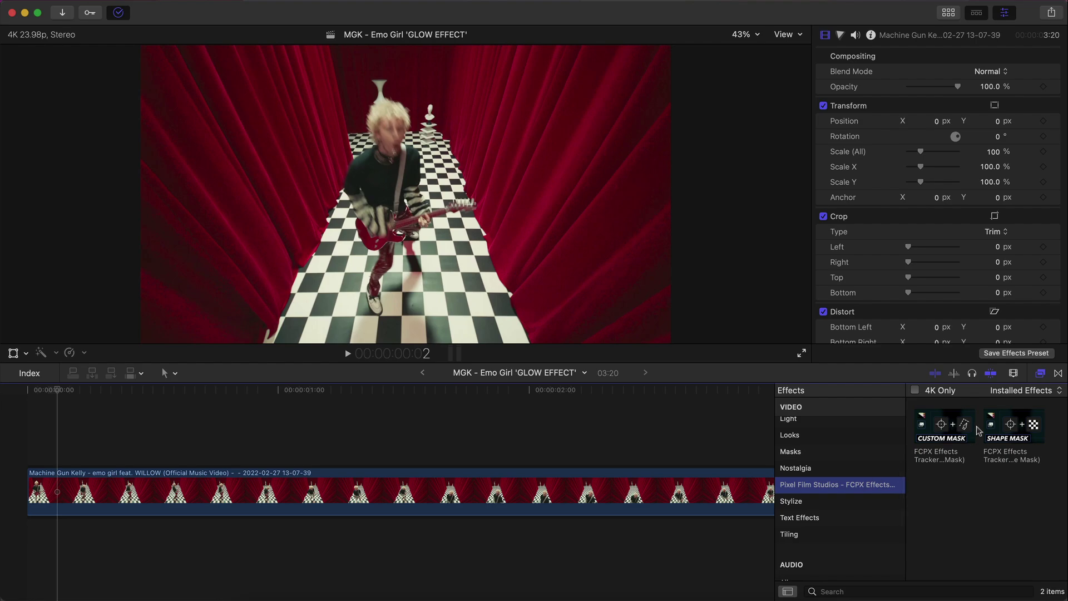
click(1012, 493)
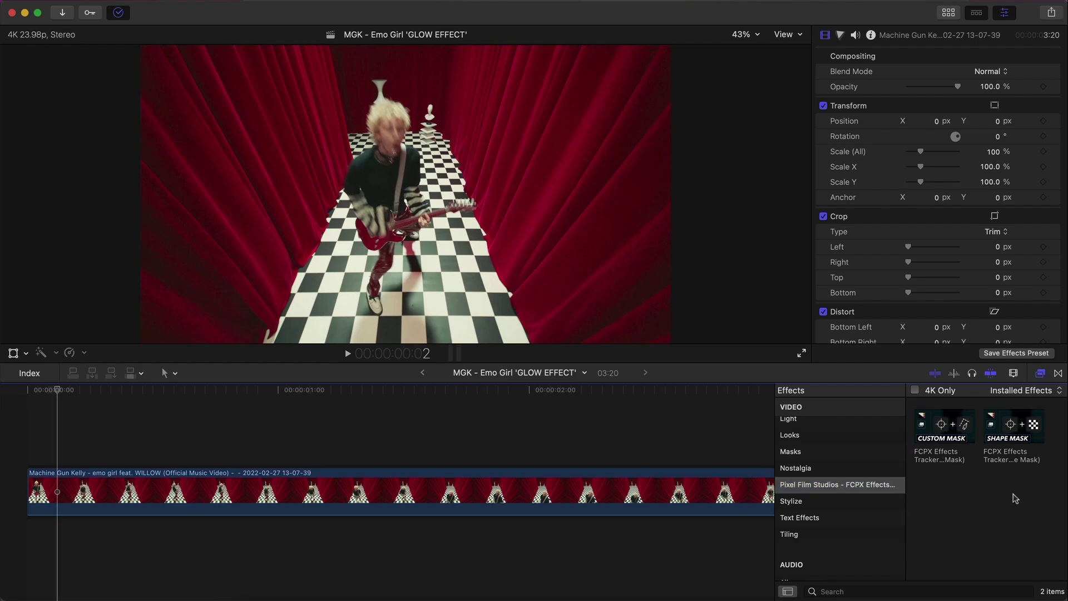
click(947, 429)
click(1013, 425)
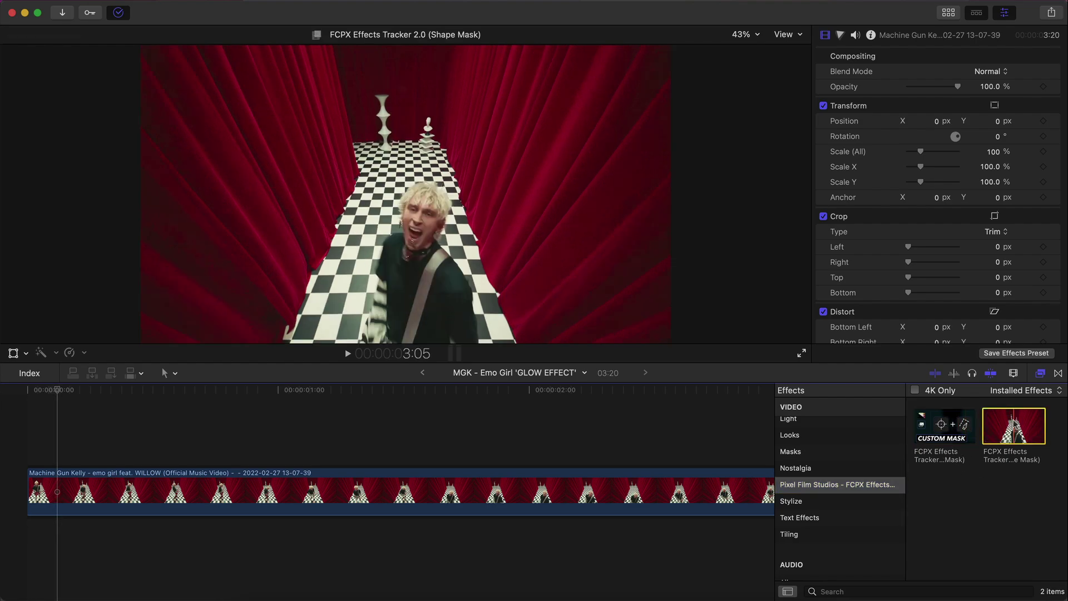
drag(944, 435, 317, 490)
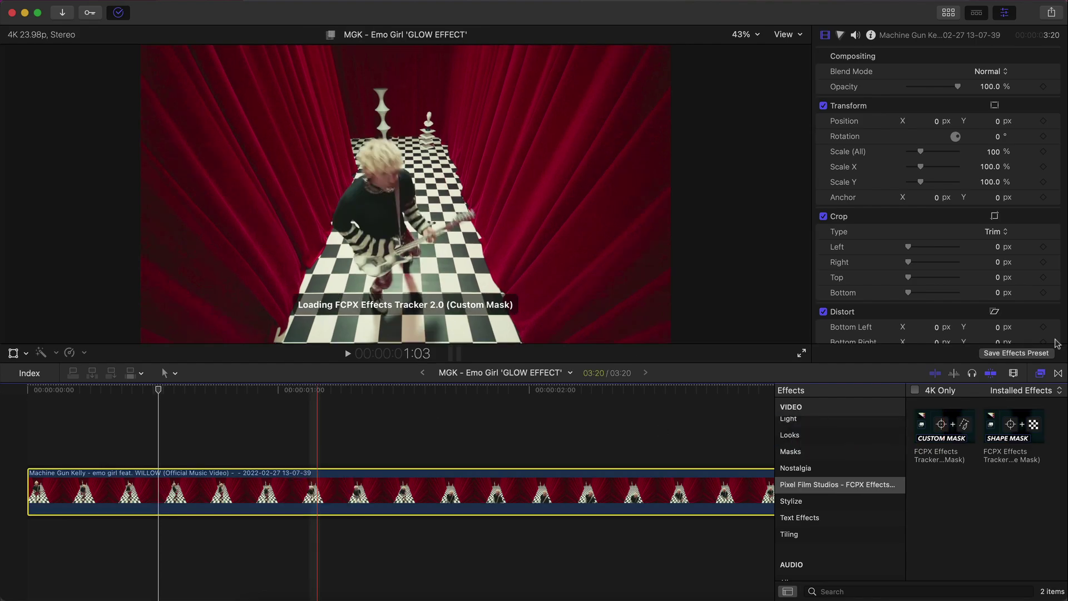
click(1042, 377)
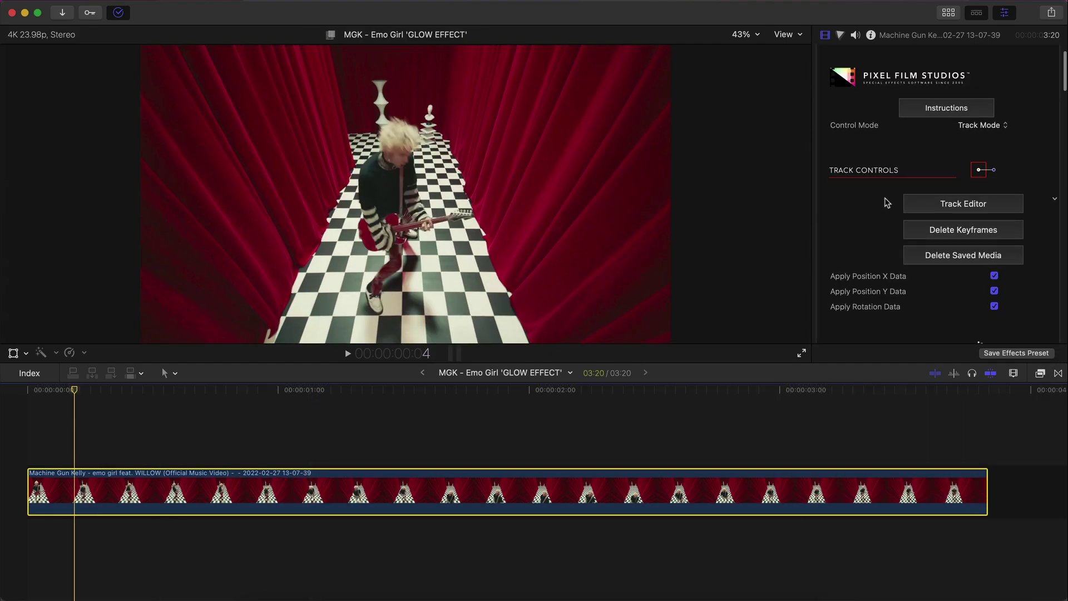
Step: Read the effect's built-in instructions, including the M1 Track Editor Guide and Mask Controls pages, and close them
scroll(886, 201, down, 3)
scroll(886, 201, up, 2)
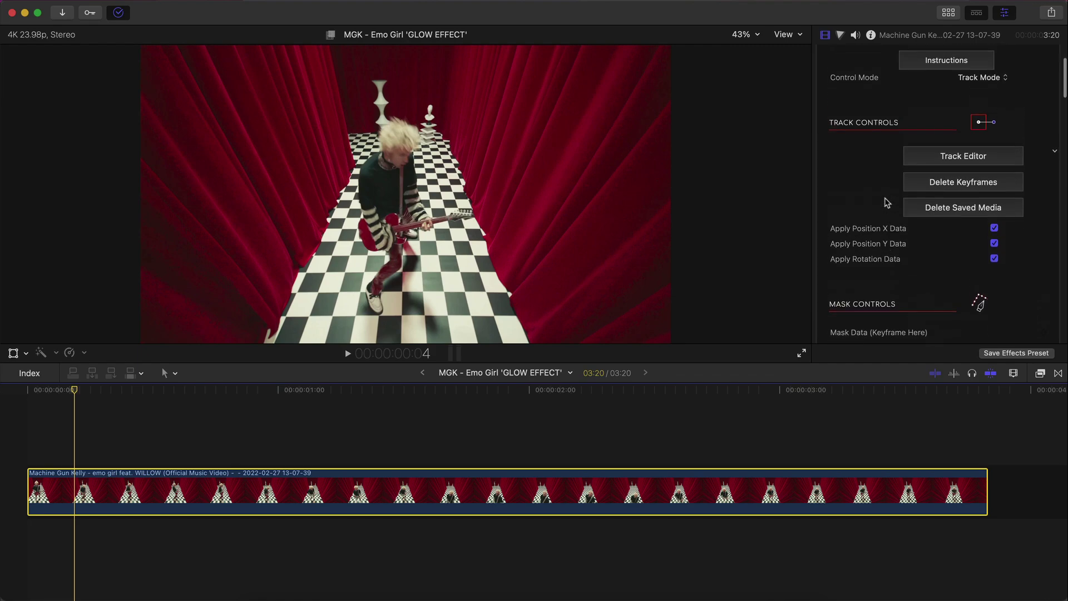
scroll(859, 137, up, 2)
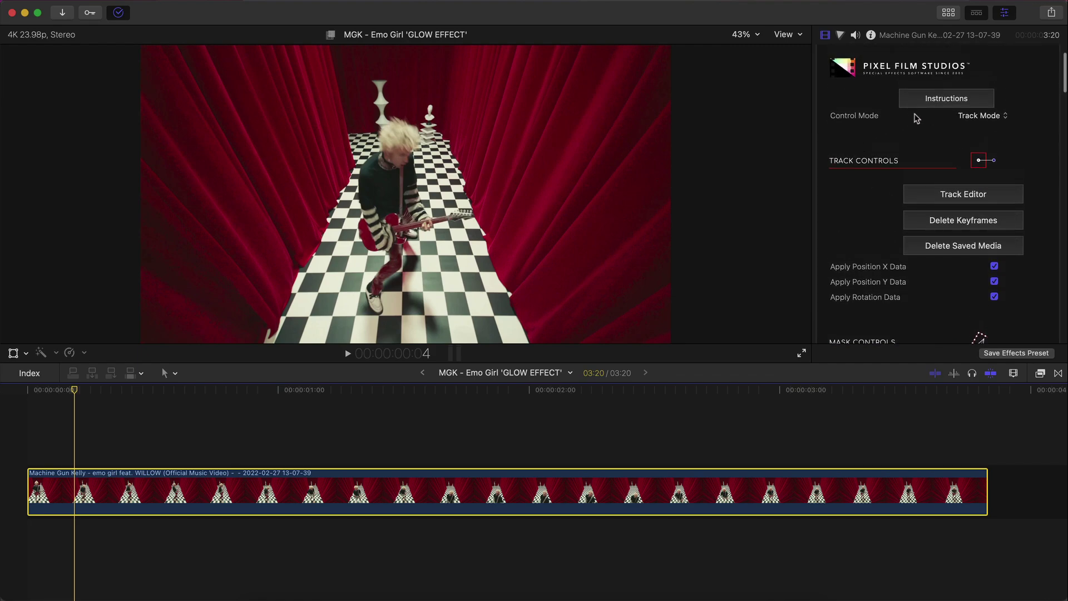
click(945, 99)
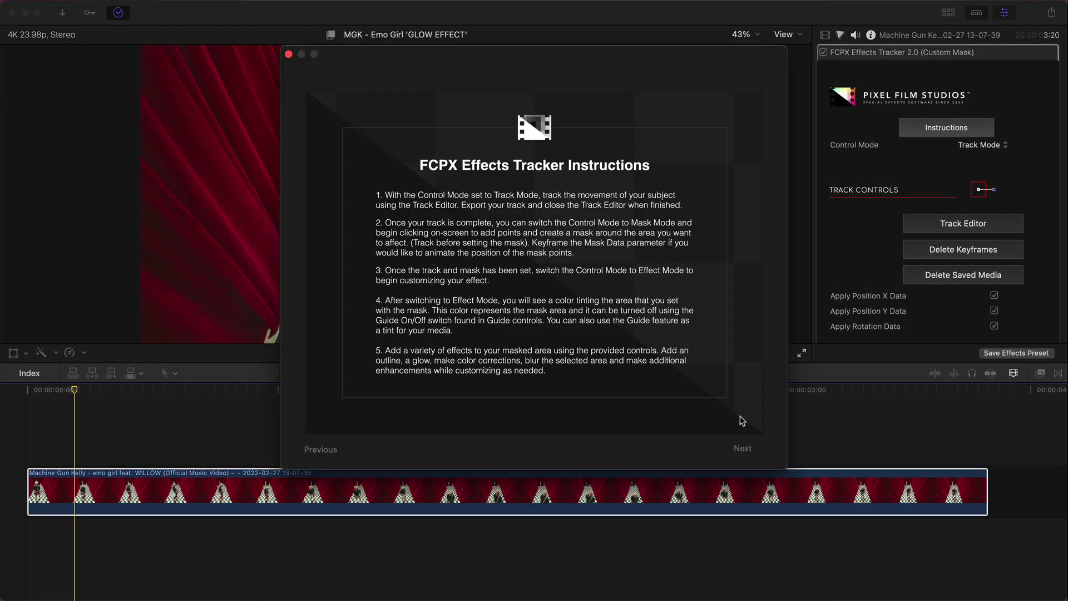
click(741, 448)
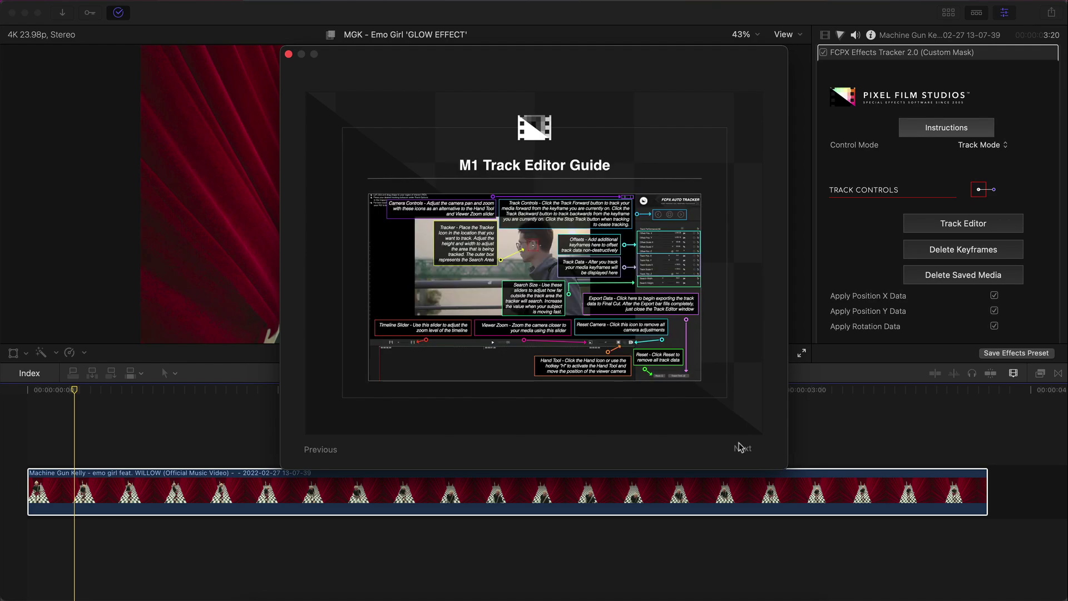
click(739, 447)
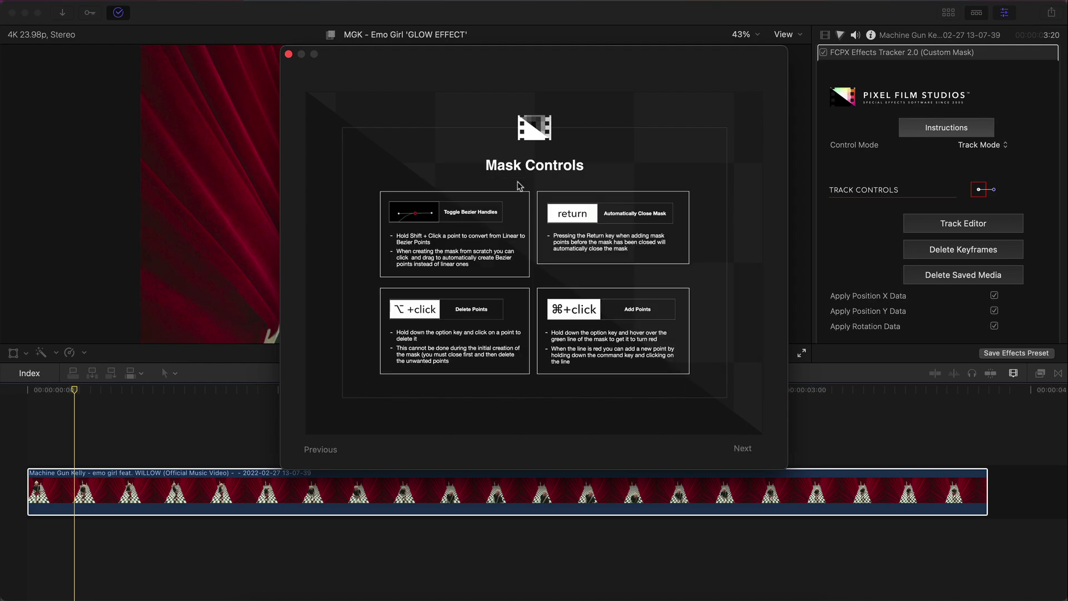
click(320, 449)
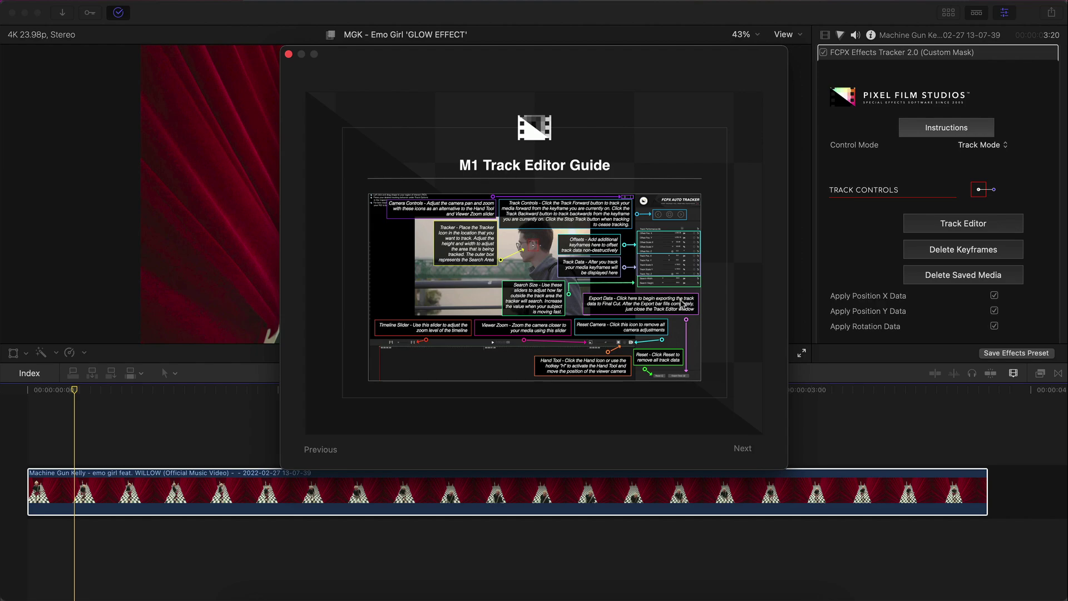
click(741, 447)
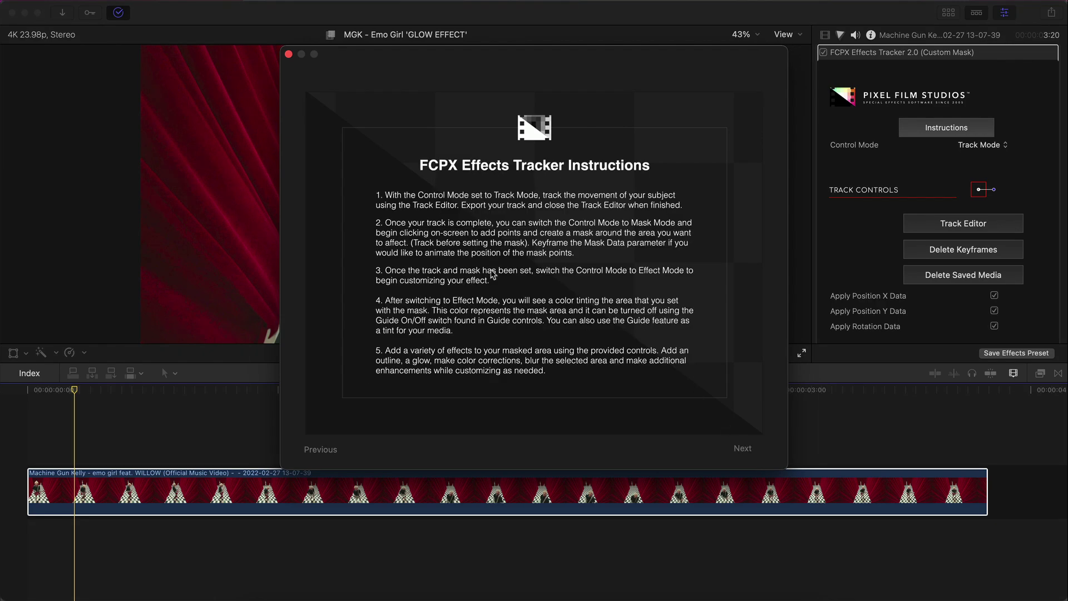
click(289, 54)
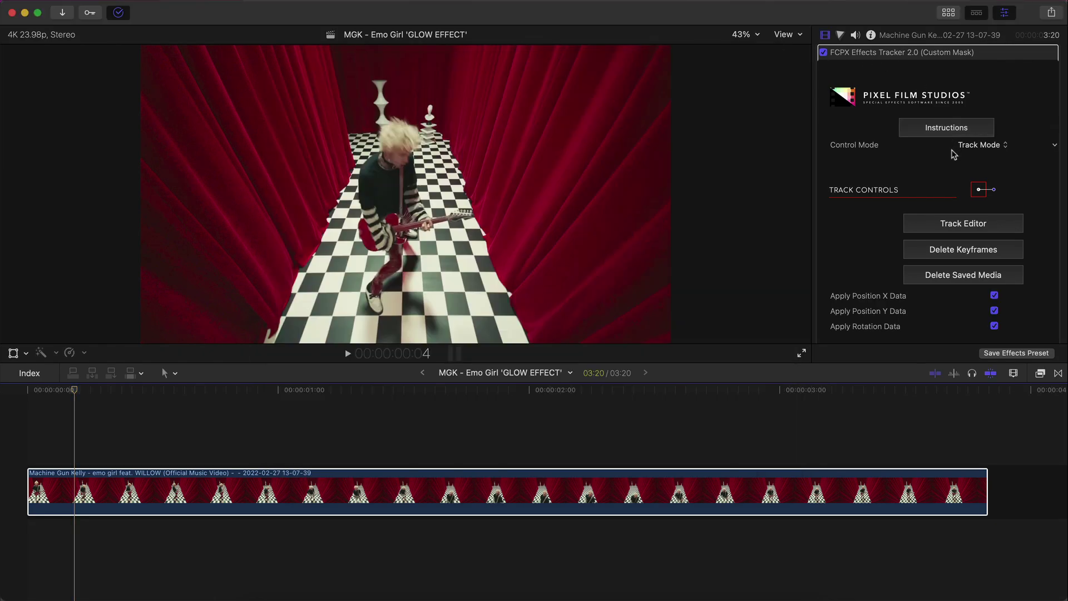
Step: Review the effect's control modes and its mask, guide, outline, enhancement, color correction, blur and glow settings
scroll(954, 153, down, 3)
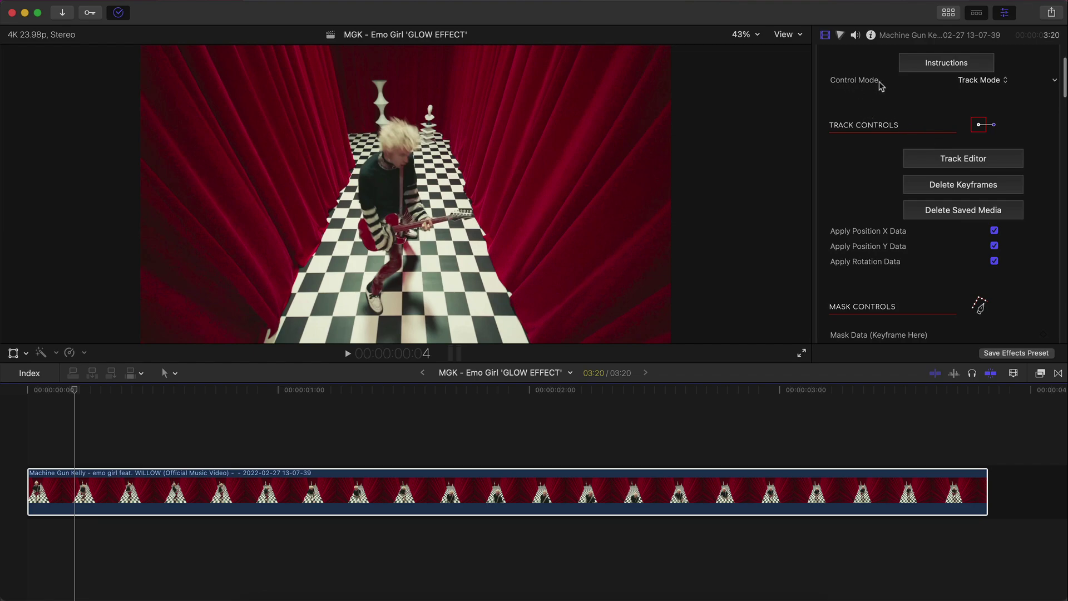
click(974, 81)
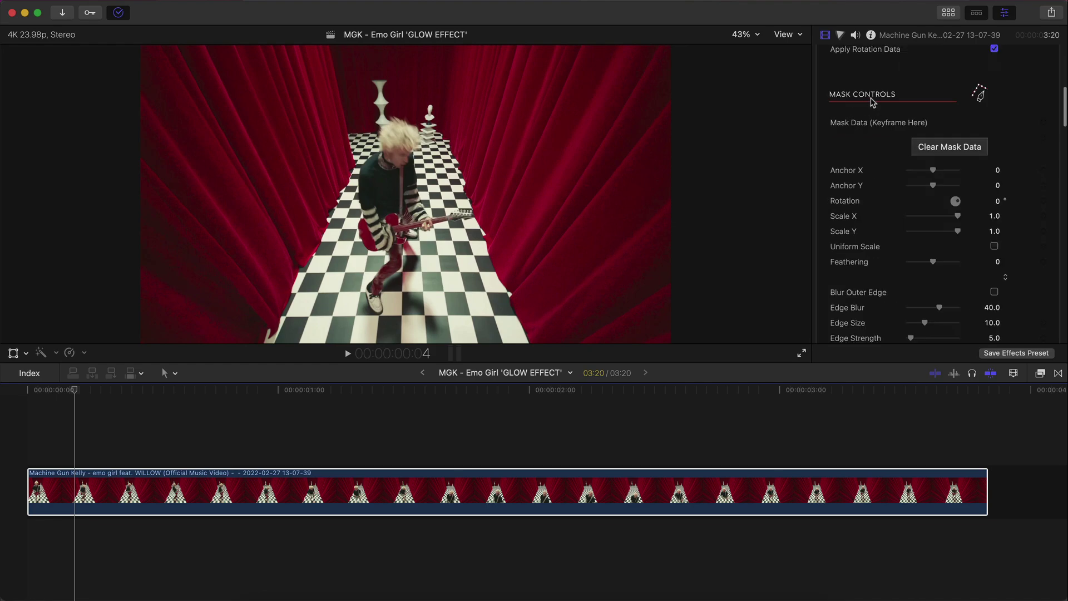
scroll(862, 116, down, 1)
scroll(860, 115, down, 3)
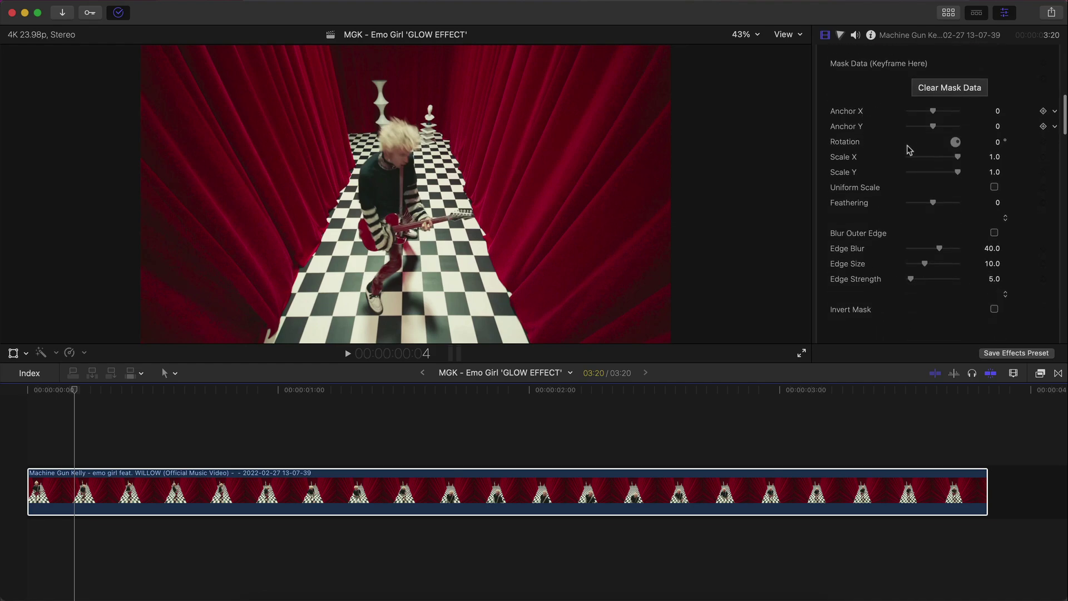
scroll(875, 295, down, 3)
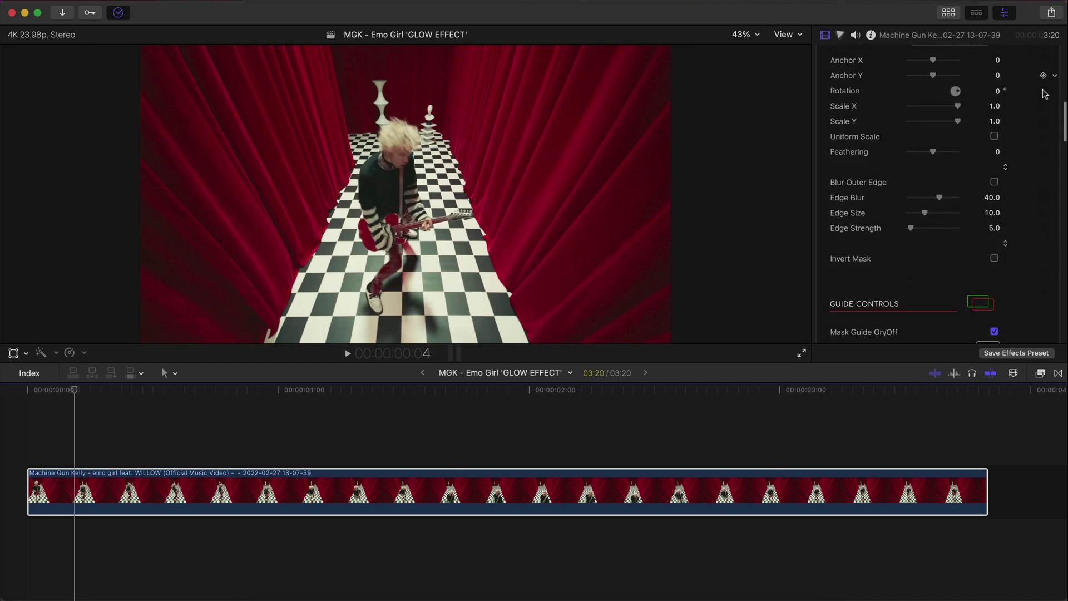
scroll(908, 199, down, 8)
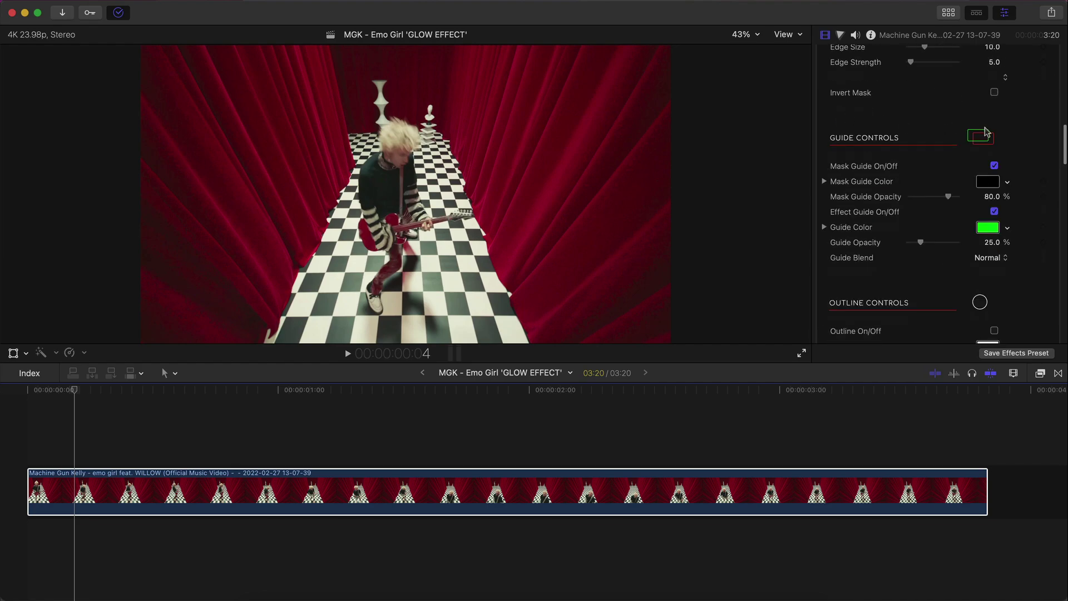
scroll(1020, 162, down, 8)
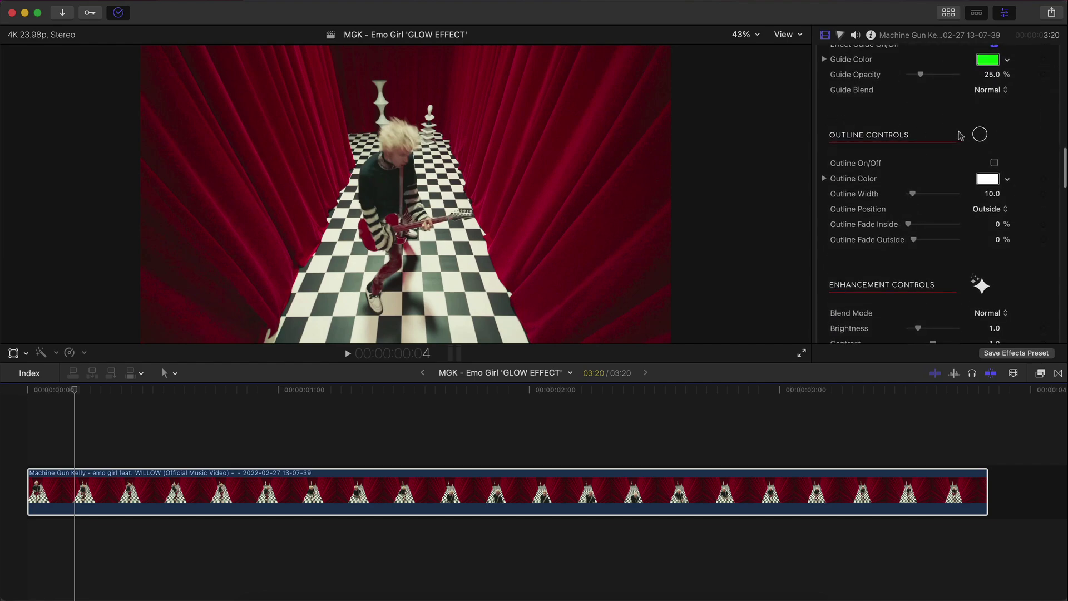
scroll(990, 232, down, 6)
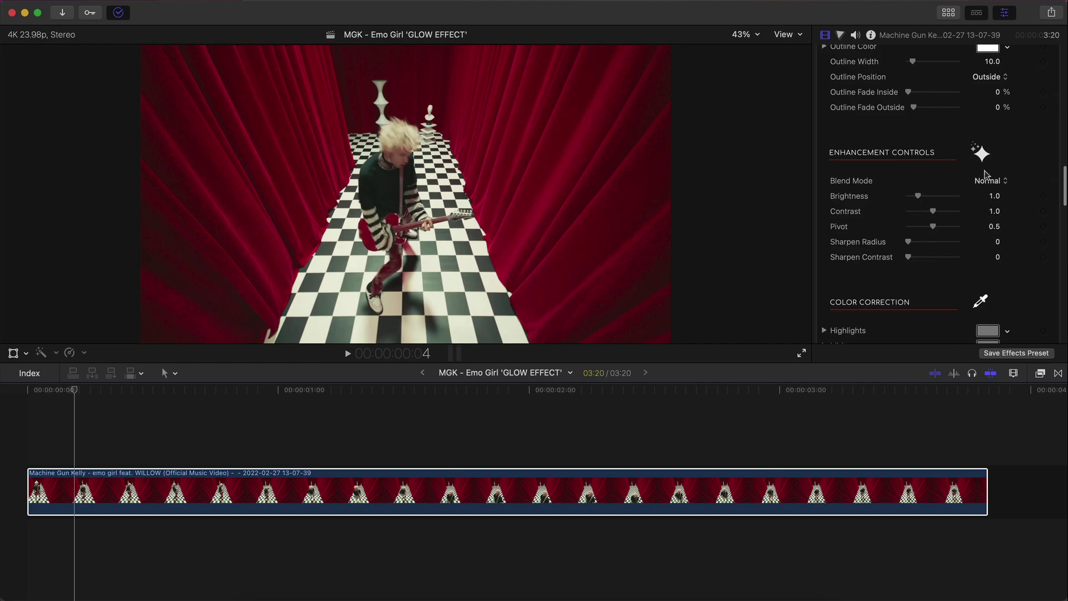
scroll(984, 174, down, 10)
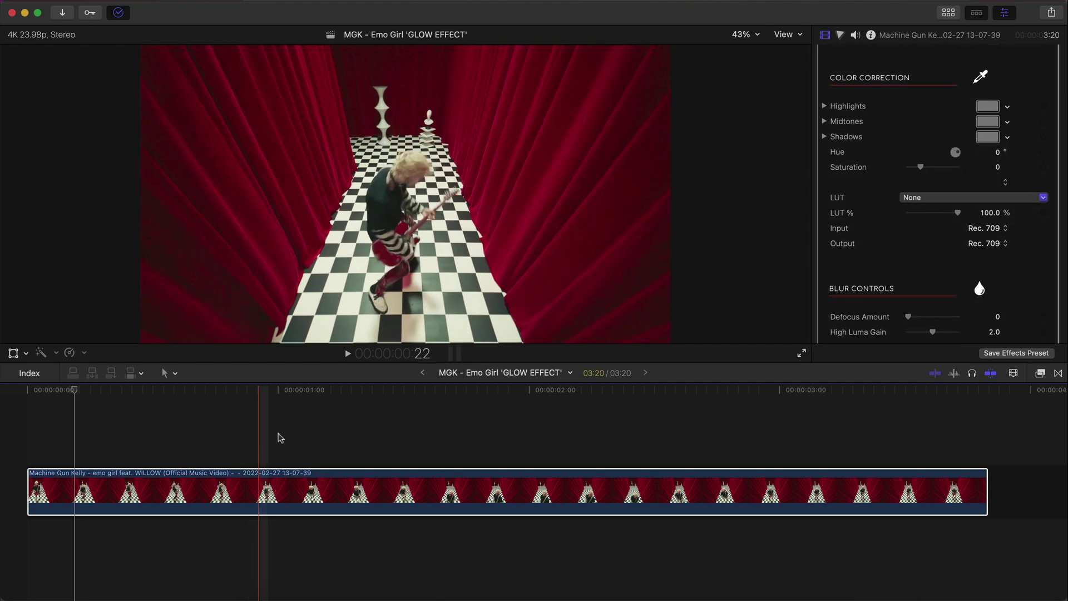
click(304, 392)
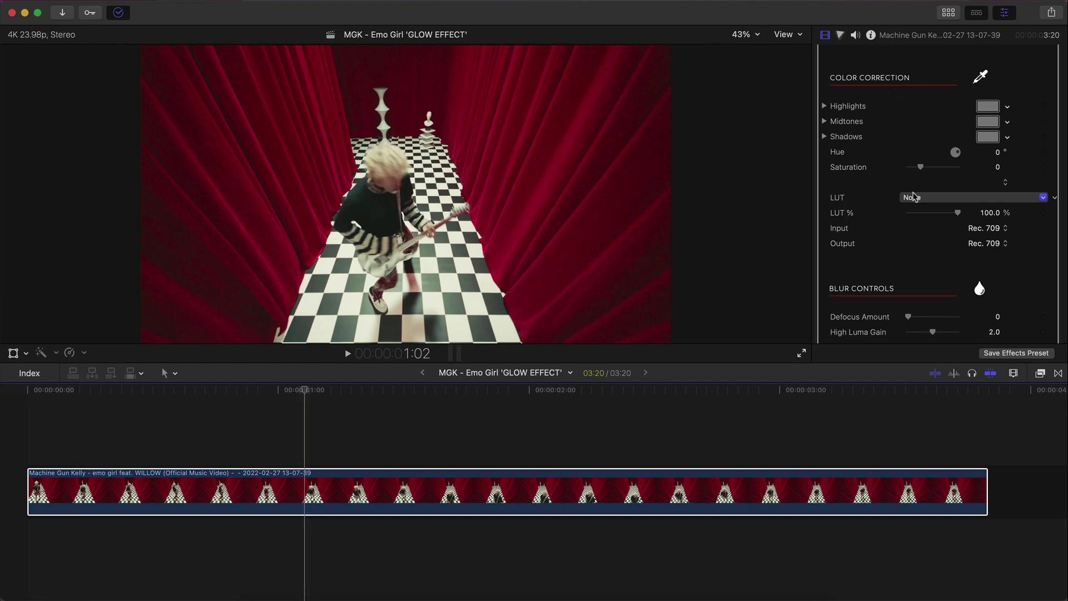
key(space)
scroll(890, 167, down, 7)
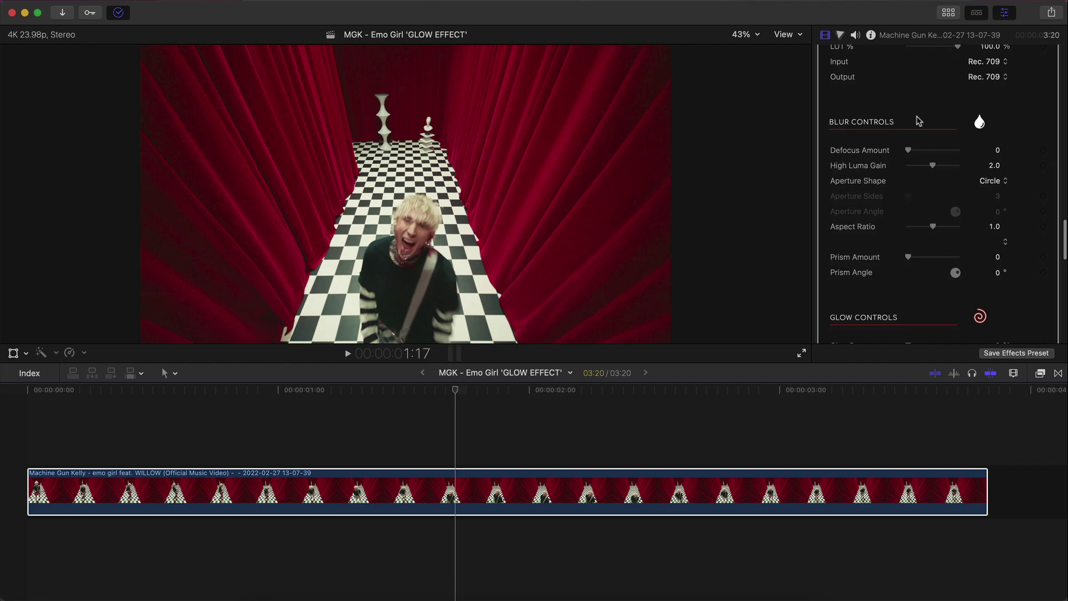
scroll(893, 176, down, 9)
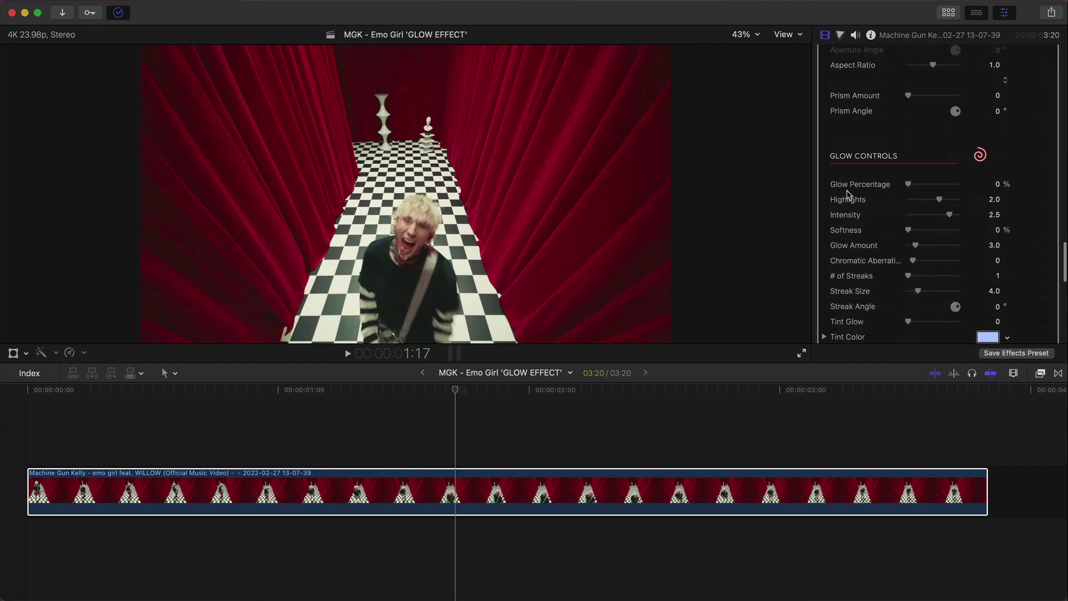
scroll(847, 193, up, 3)
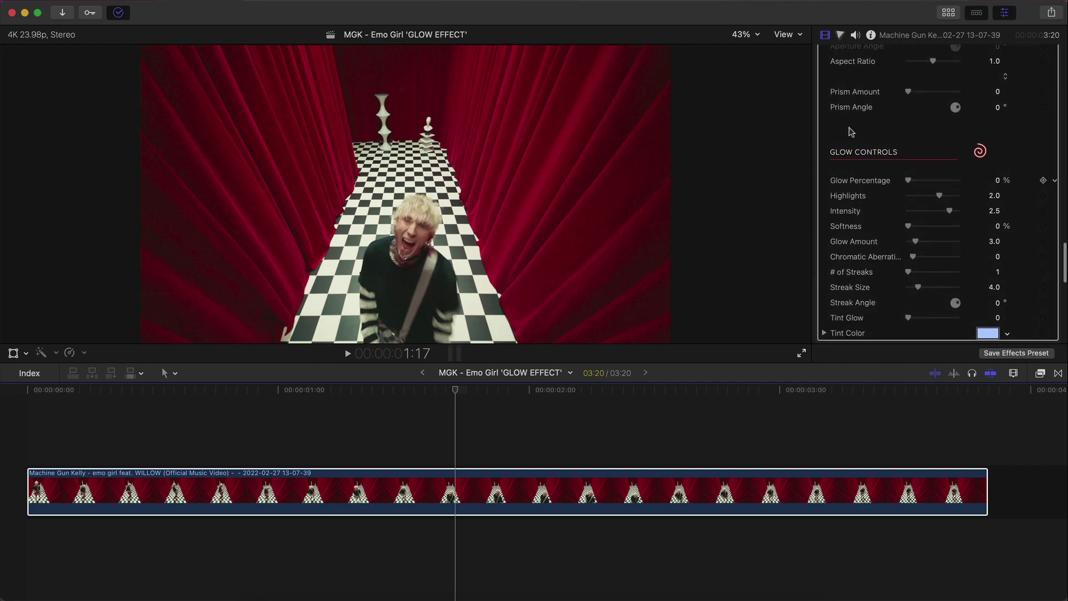
scroll(923, 213, up, 15)
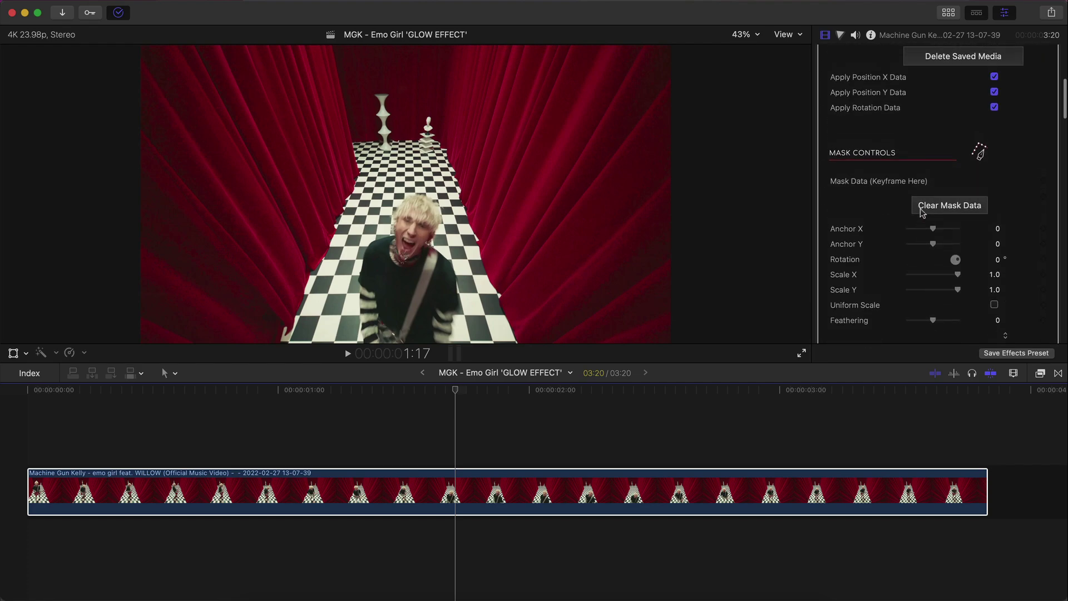
Step: Open the Track Editor, try placing the tracking region on the singer's face, and reset its position
scroll(922, 213, up, 5)
click(941, 244)
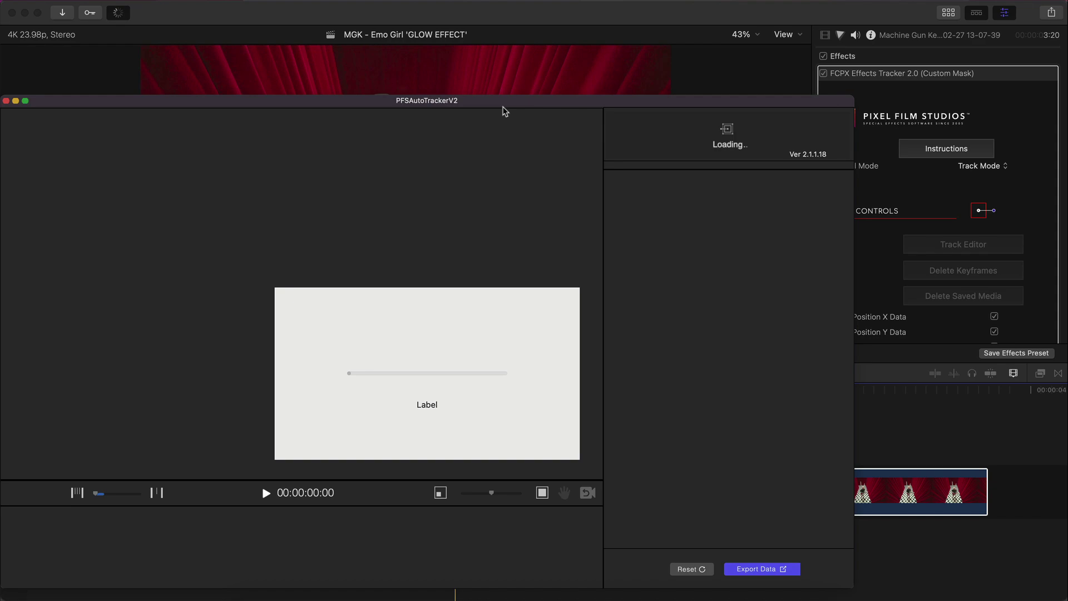
drag(505, 109, 577, 44)
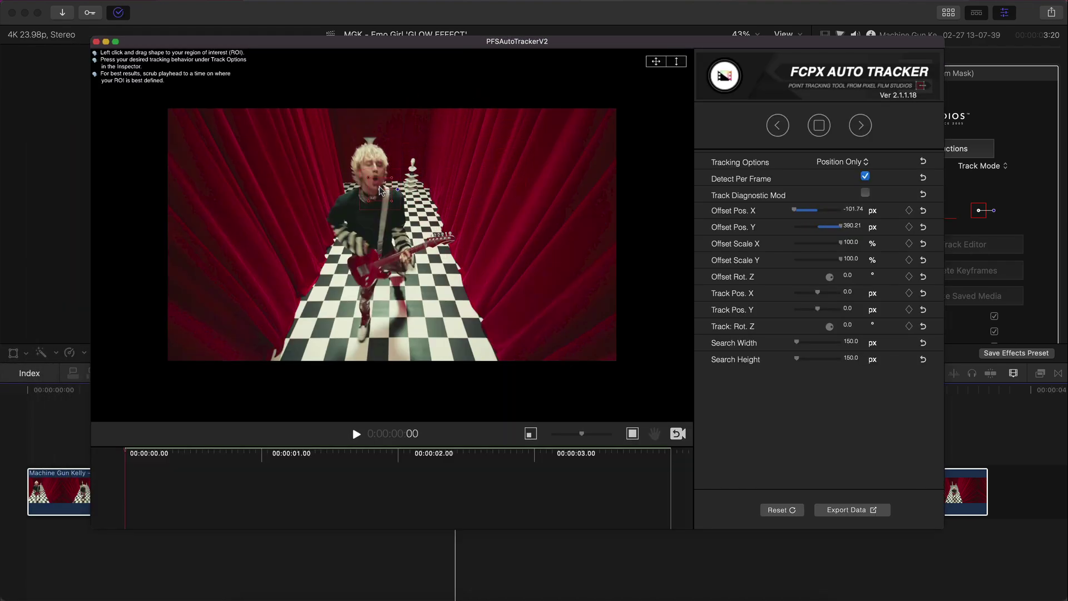
mouse_move(377, 196)
mouse_down()
mouse_move(388, 201)
mouse_move(376, 175)
mouse_up()
click(801, 358)
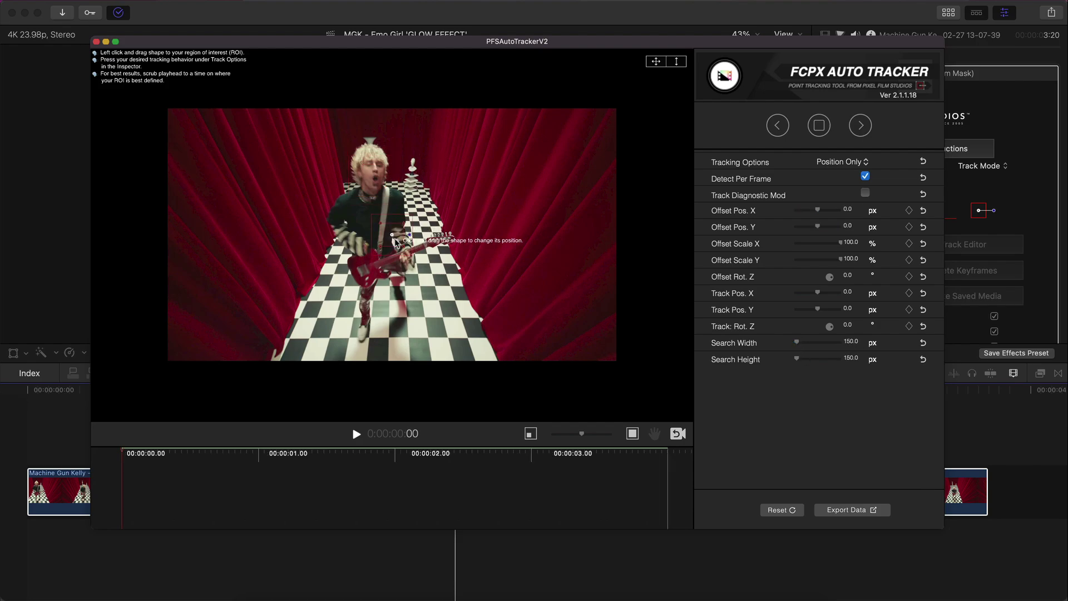
Step: Place the tracking region over the small white statue behind the singer and track it forward through the clip
drag(394, 237, 417, 167)
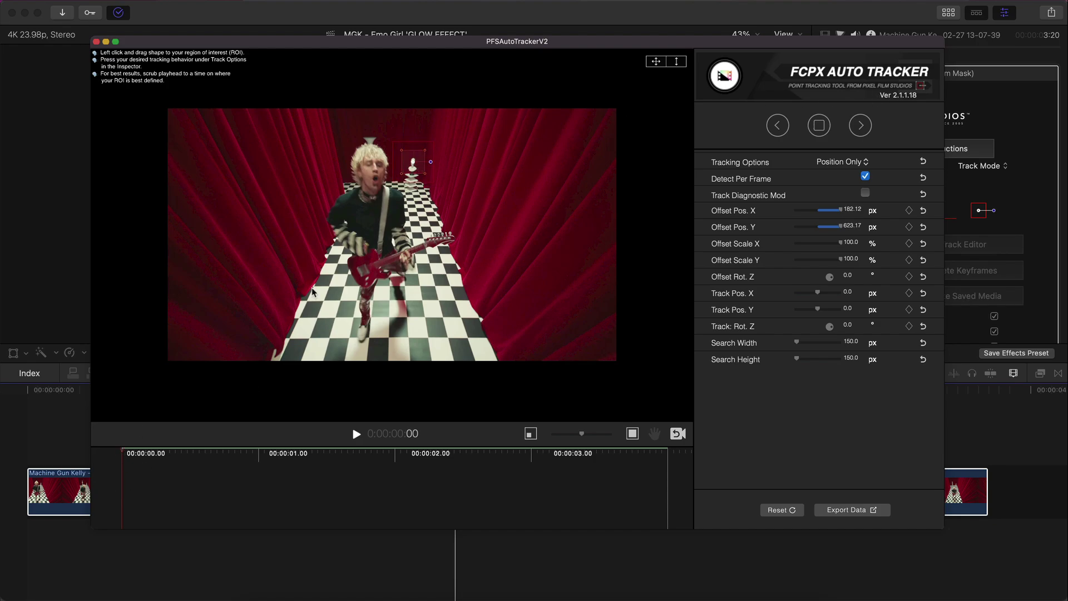
click(861, 125)
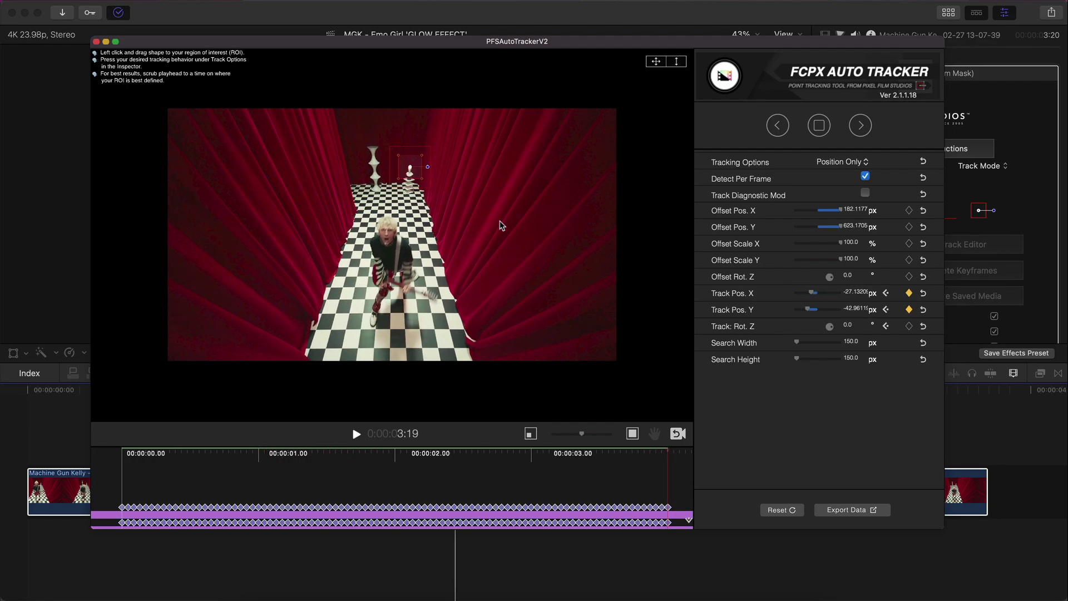
drag(421, 445, 274, 508)
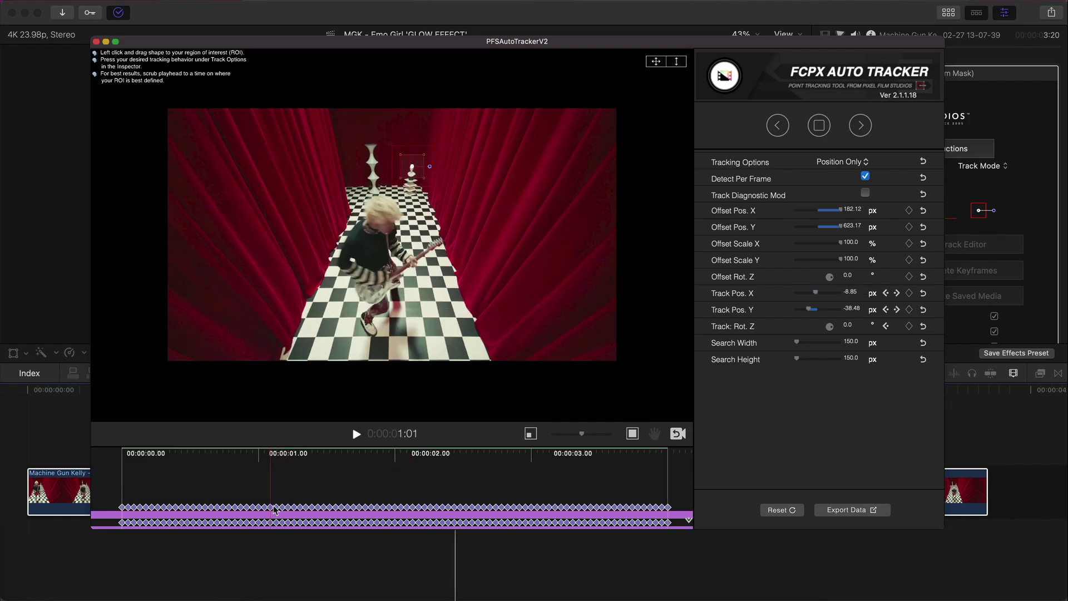
Step: Export the tracking data to the effect and close the tracker window
click(835, 510)
click(496, 321)
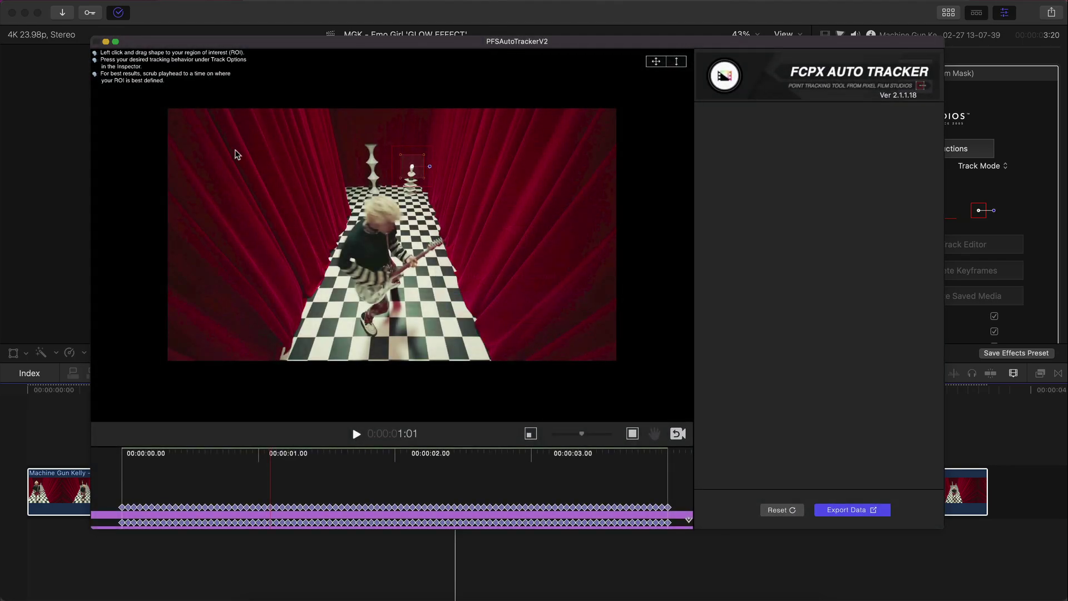
click(96, 41)
Step: Switch the effect's Control Mode to Mask Mode
drag(334, 402, 250, 440)
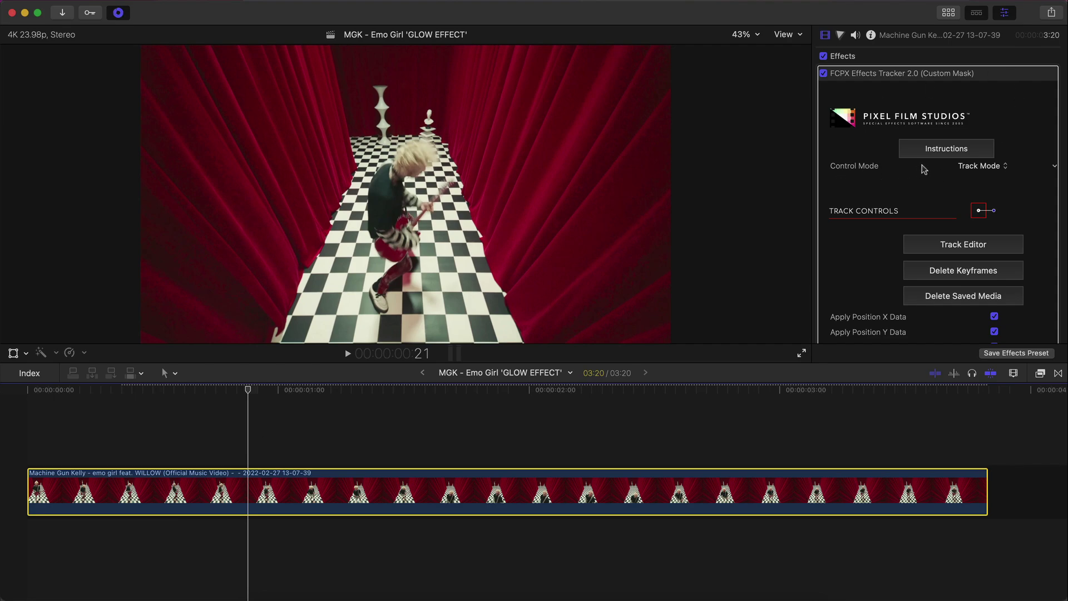
click(973, 167)
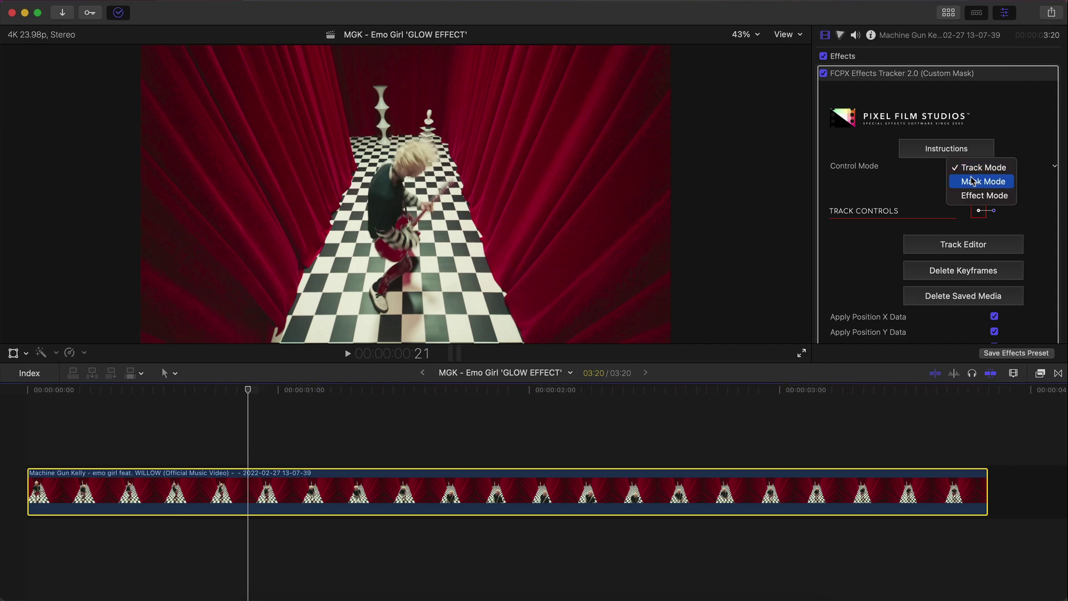
click(971, 181)
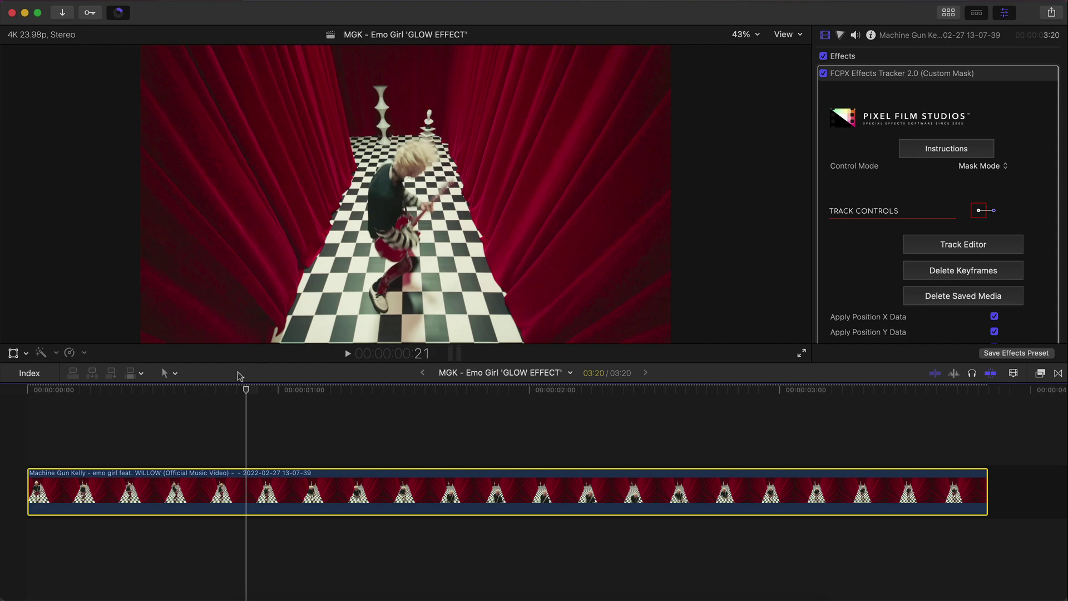
Step: Move the playhead to the first frame of the clip and add a Mask Data keyframe there
drag(241, 385, 150, 383)
drag(63, 387, 209, 403)
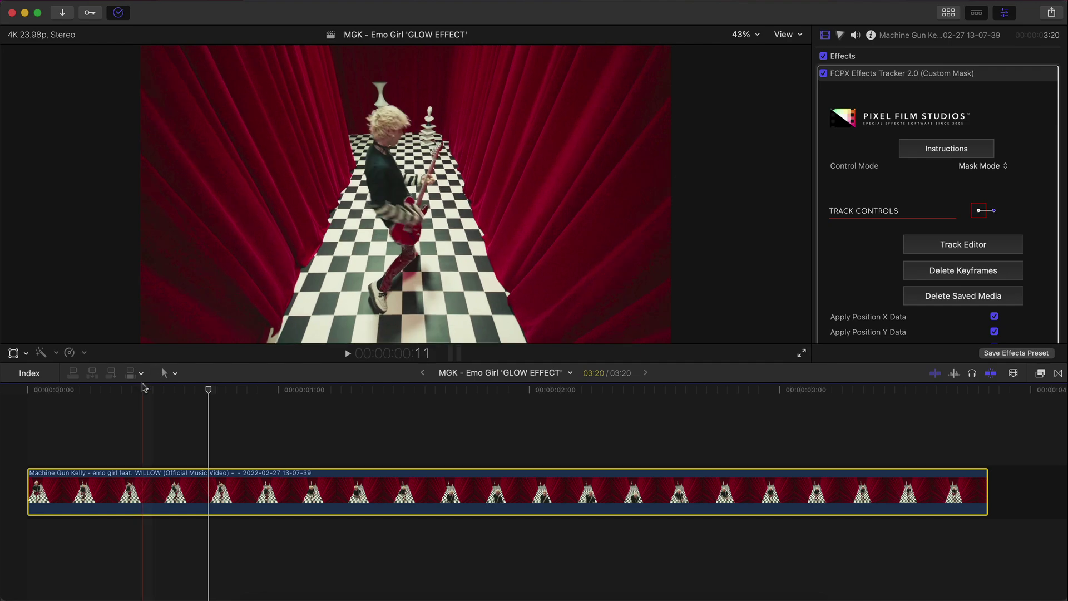
drag(142, 387, 12, 390)
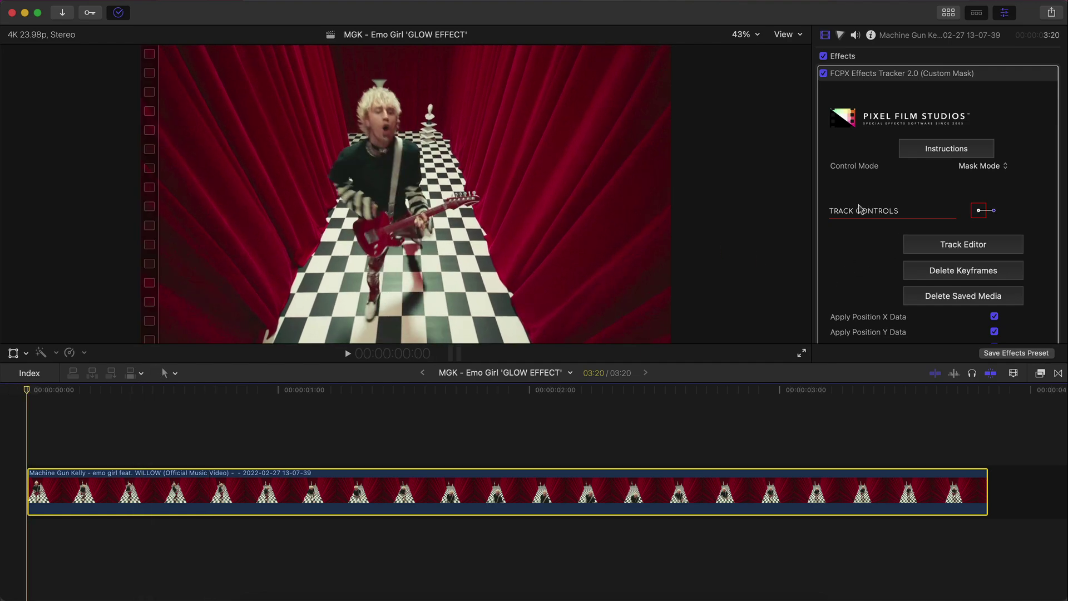
scroll(859, 206, down, 10)
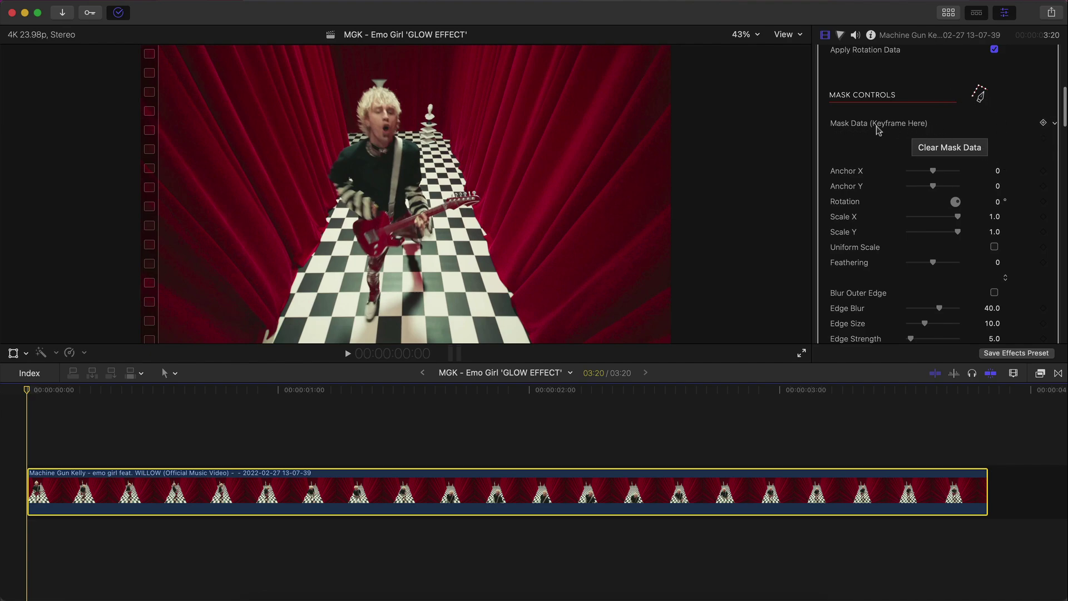
click(1044, 123)
Step: Draw a closed oval mask around the singer and his guitar on the first frame
click(377, 76)
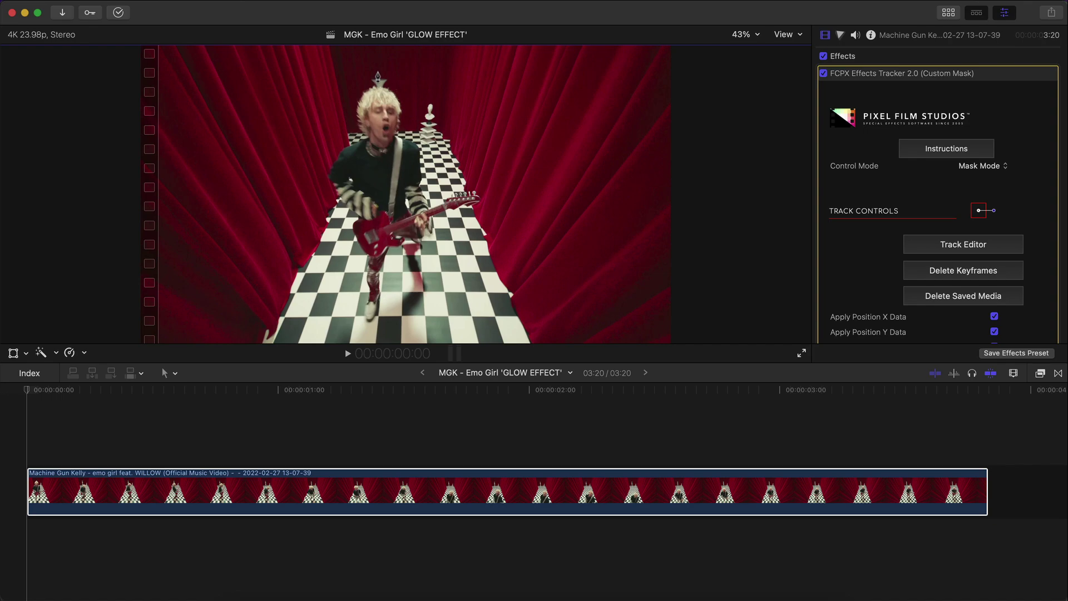
click(379, 67)
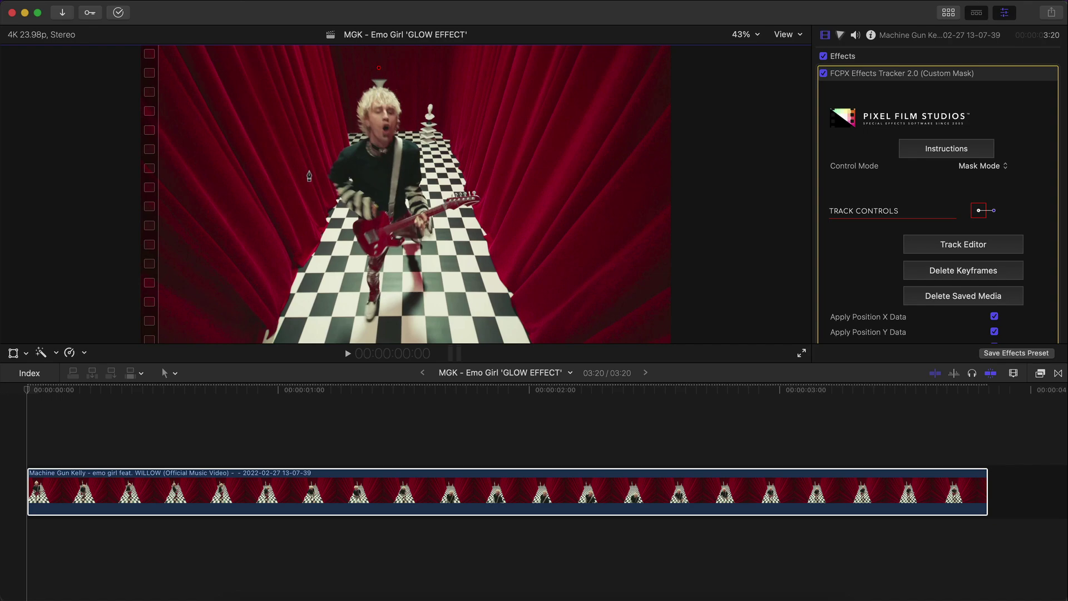
drag(319, 169, 315, 262)
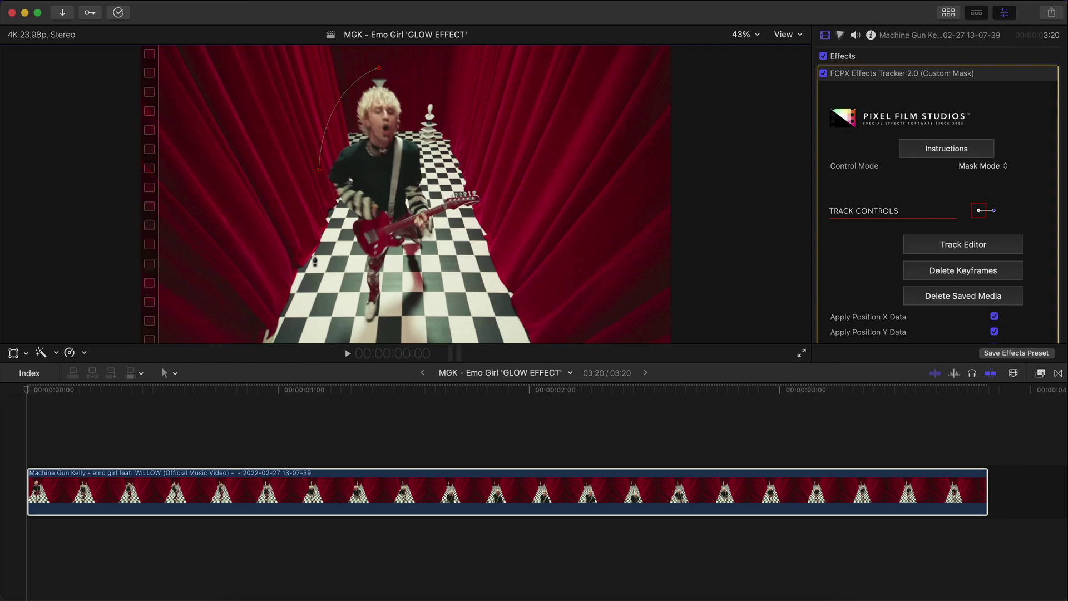
click(387, 309)
click(439, 202)
click(378, 67)
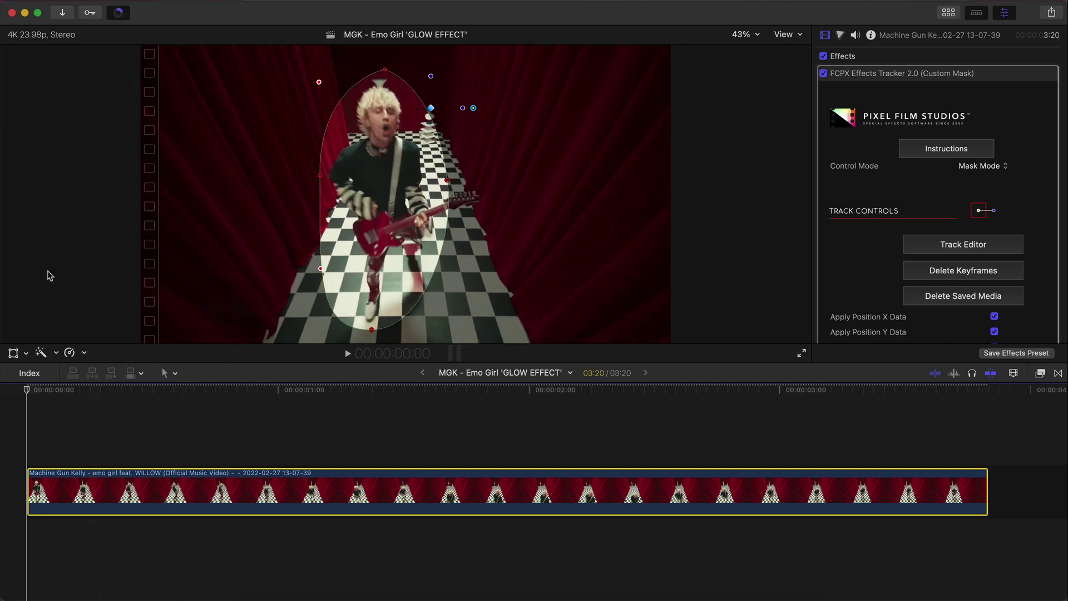
Step: Advance through the clip in ten-frame steps from frame 10, refitting the mask's points around the singer at each stop
key(space)
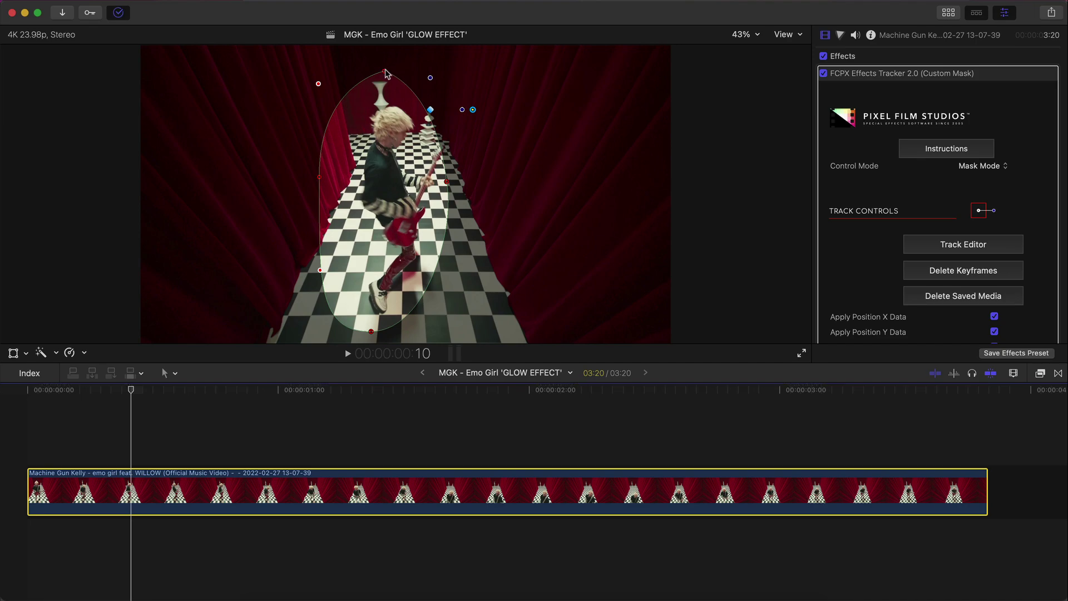
drag(384, 72, 393, 97)
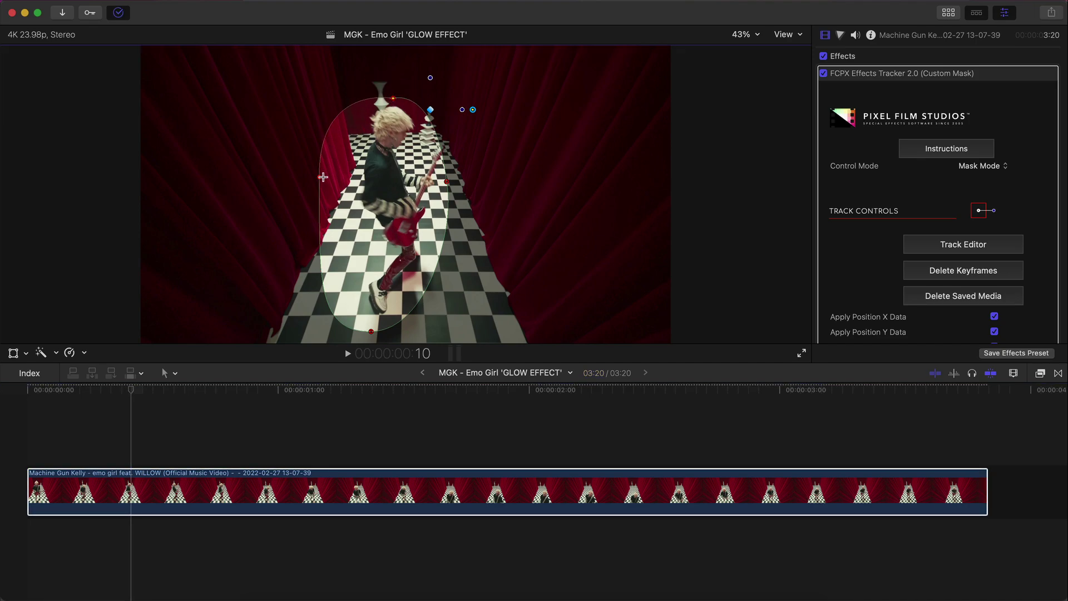
drag(321, 177, 344, 181)
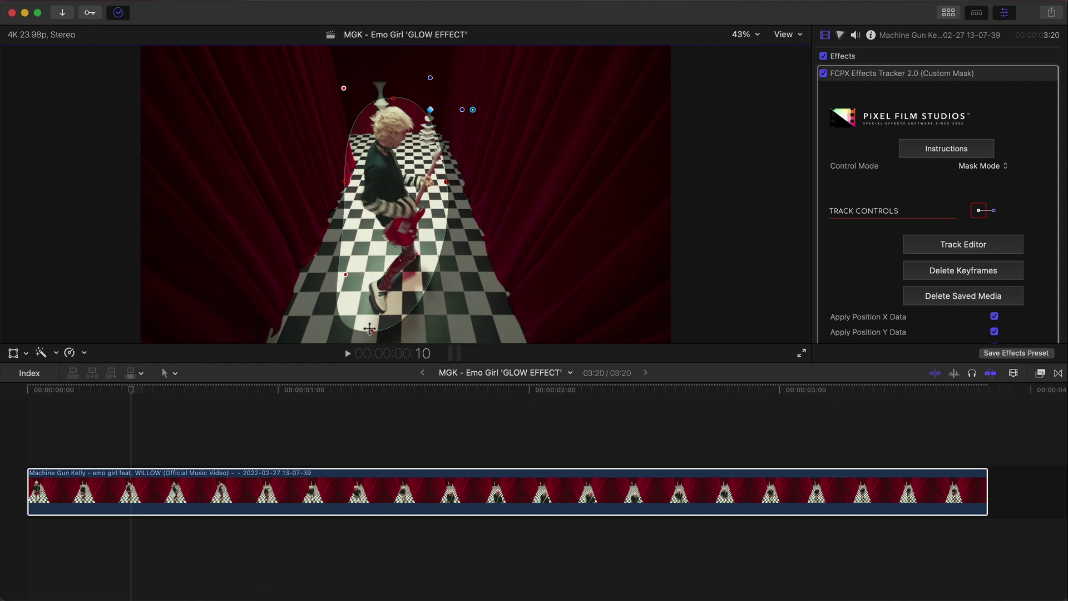
drag(372, 332, 400, 321)
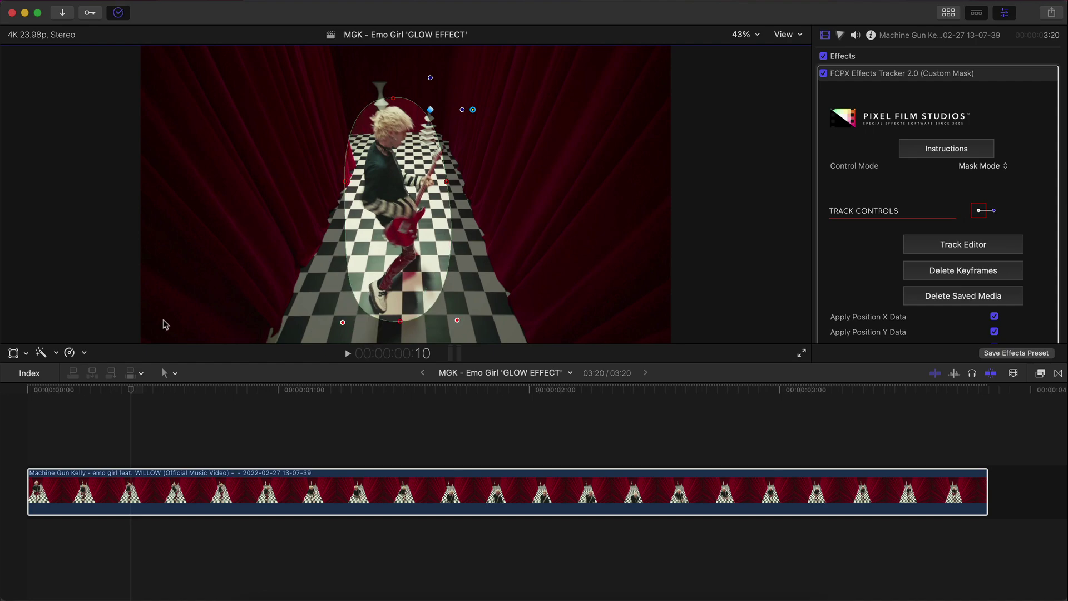
key(shift+Right)
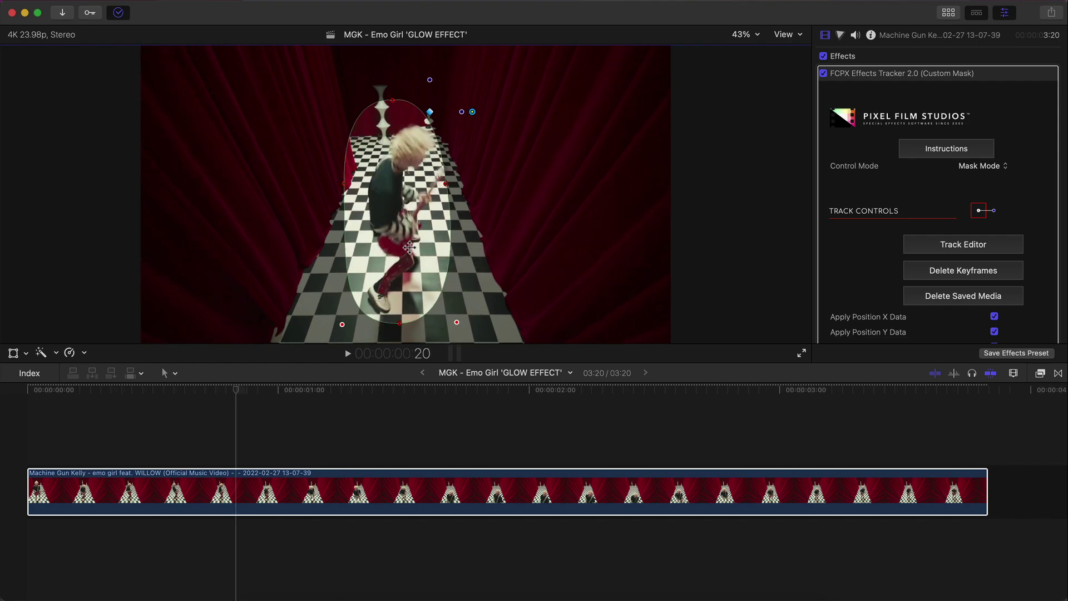
drag(391, 100, 410, 121)
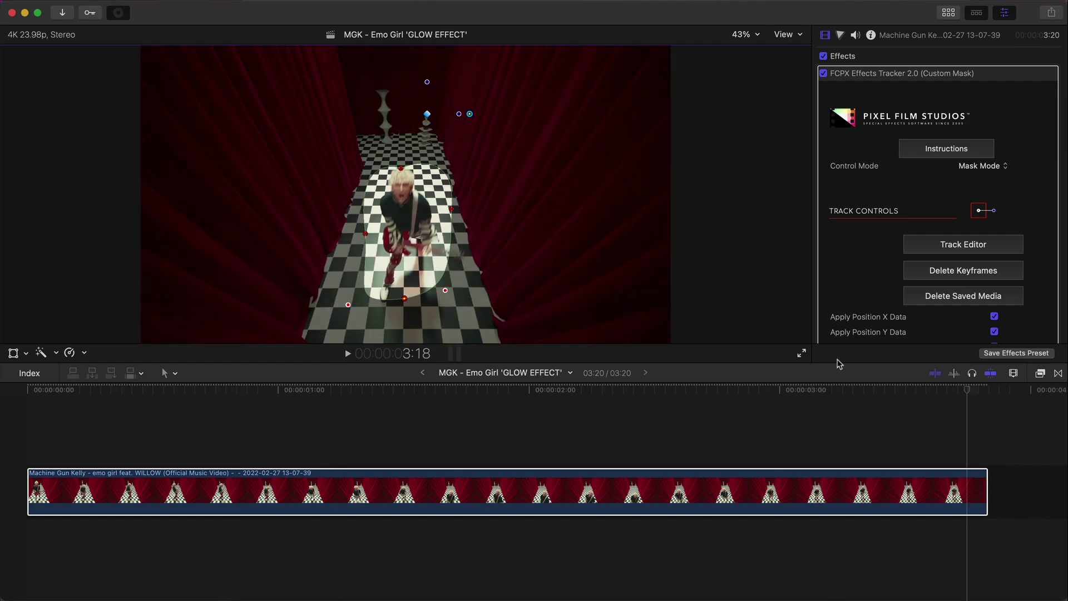
Step: Check the mask at several points along the clip and set its Feathering to -81
drag(967, 390, 981, 389)
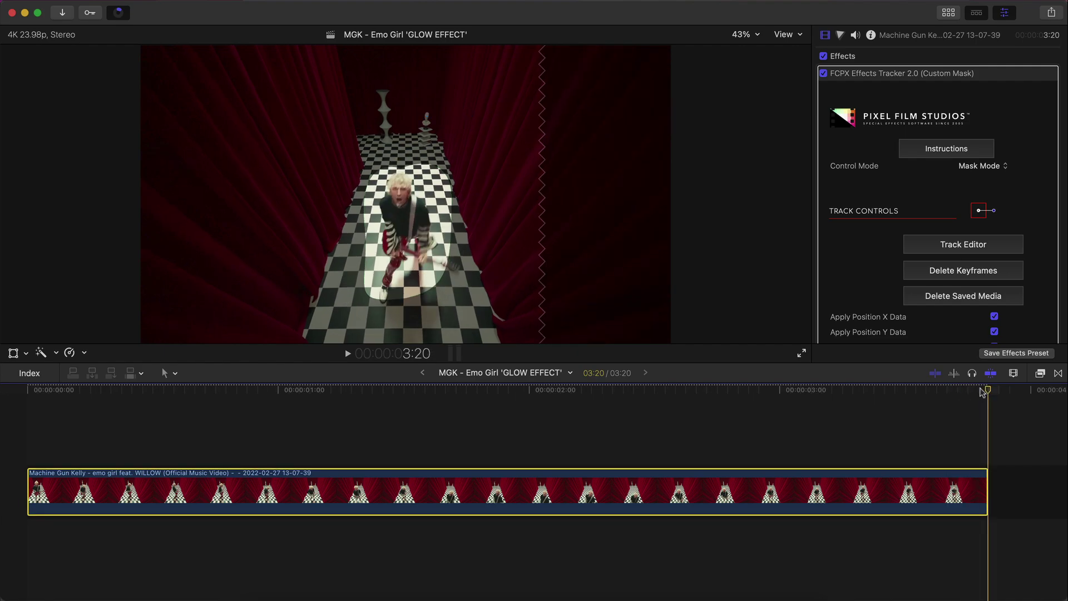
click(781, 389)
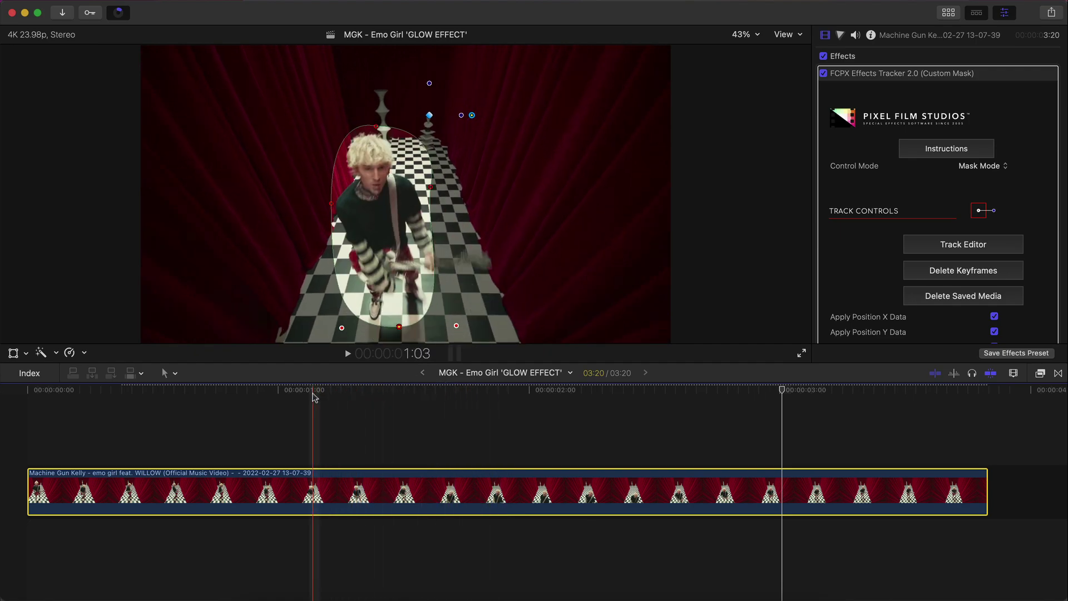
click(187, 392)
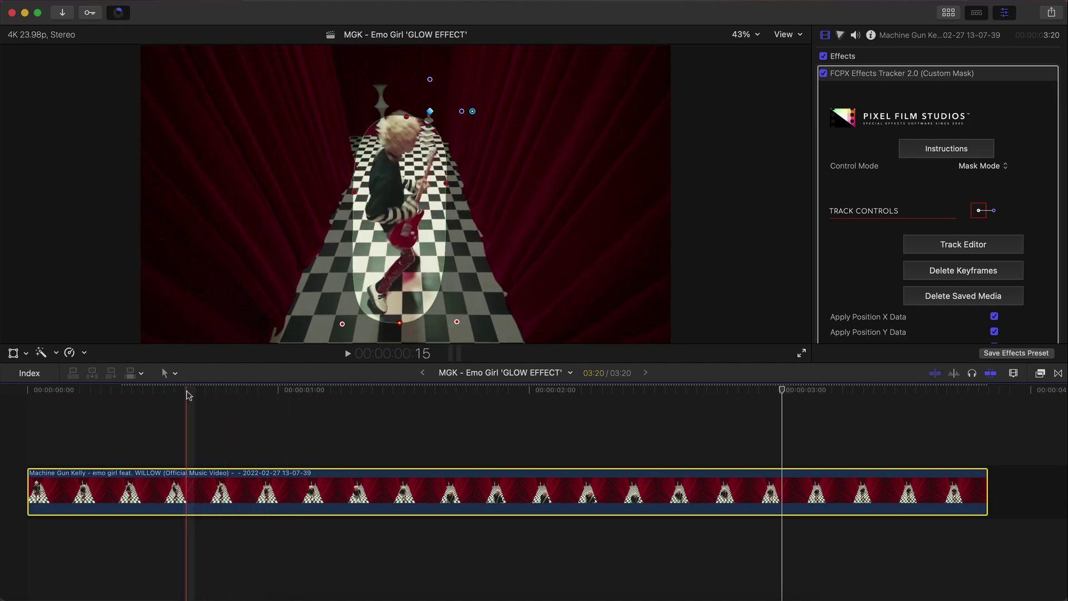
scroll(834, 145, down, 10)
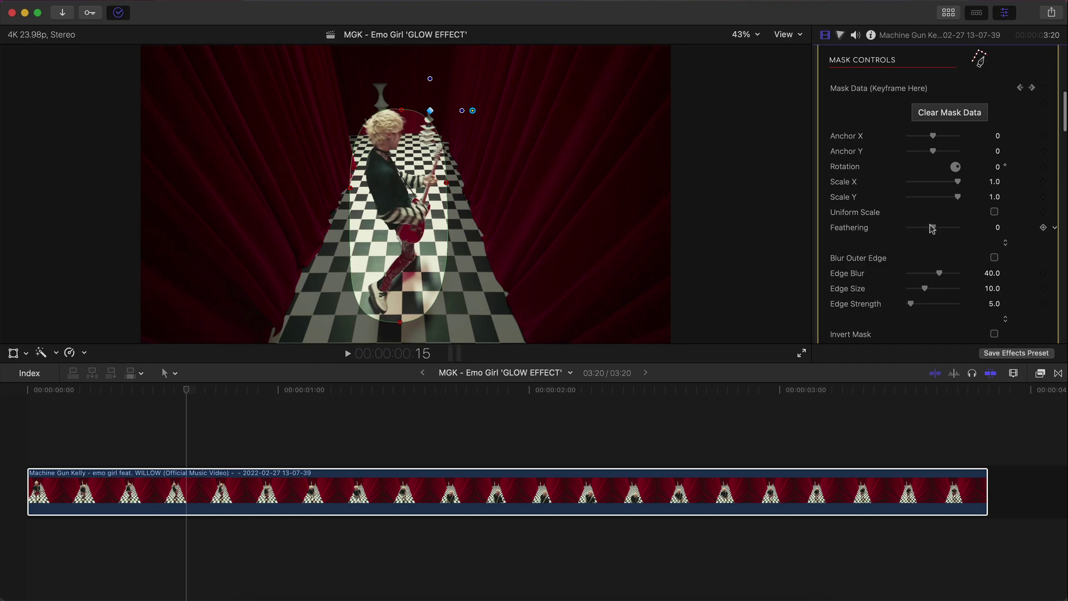
mouse_move(932, 228)
mouse_down()
mouse_move(921, 232)
mouse_move(930, 231)
mouse_up()
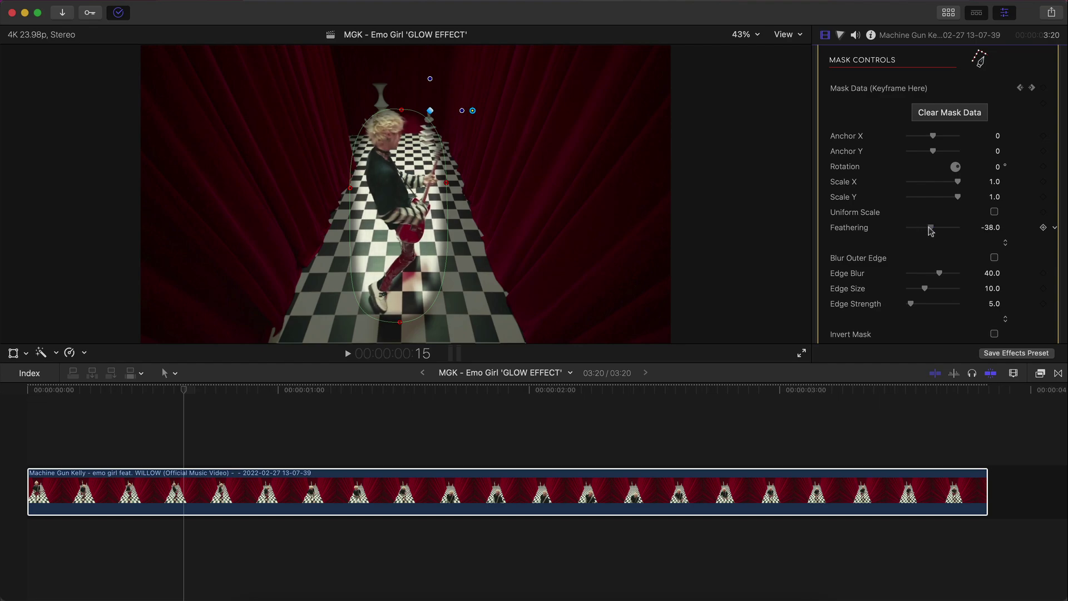
Step: Switch the Control Mode to Effect Mode and play the clip to review the masked area
scroll(930, 231, up, 10)
click(970, 166)
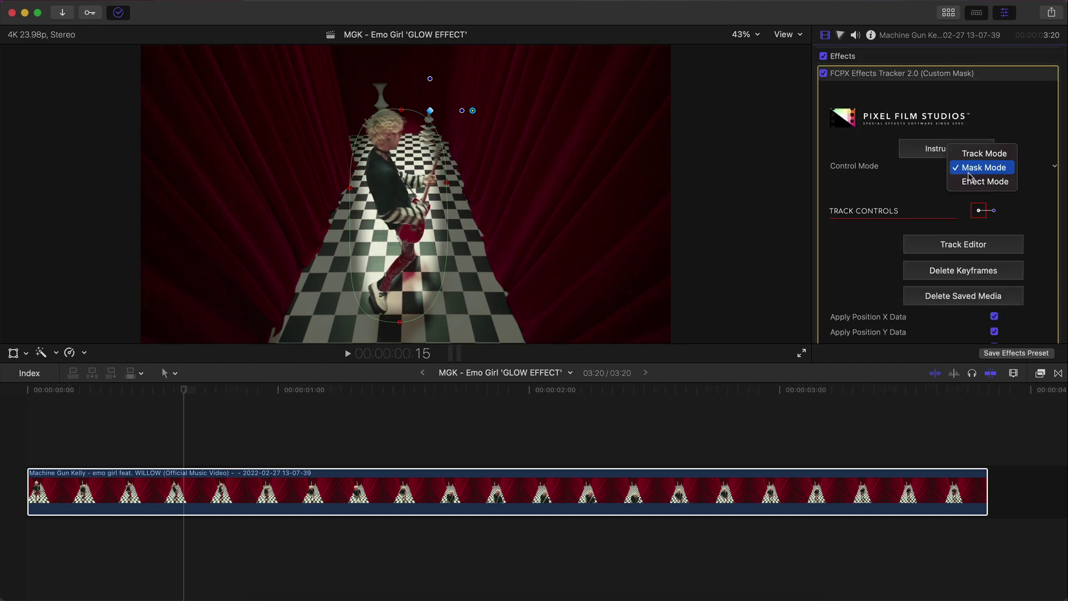
click(973, 182)
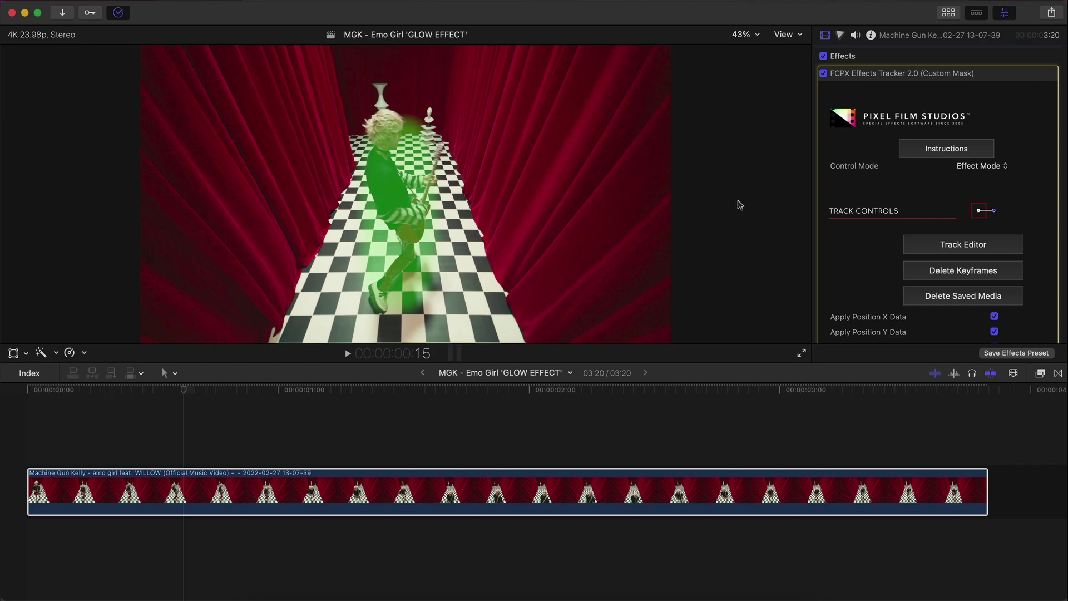
click(128, 490)
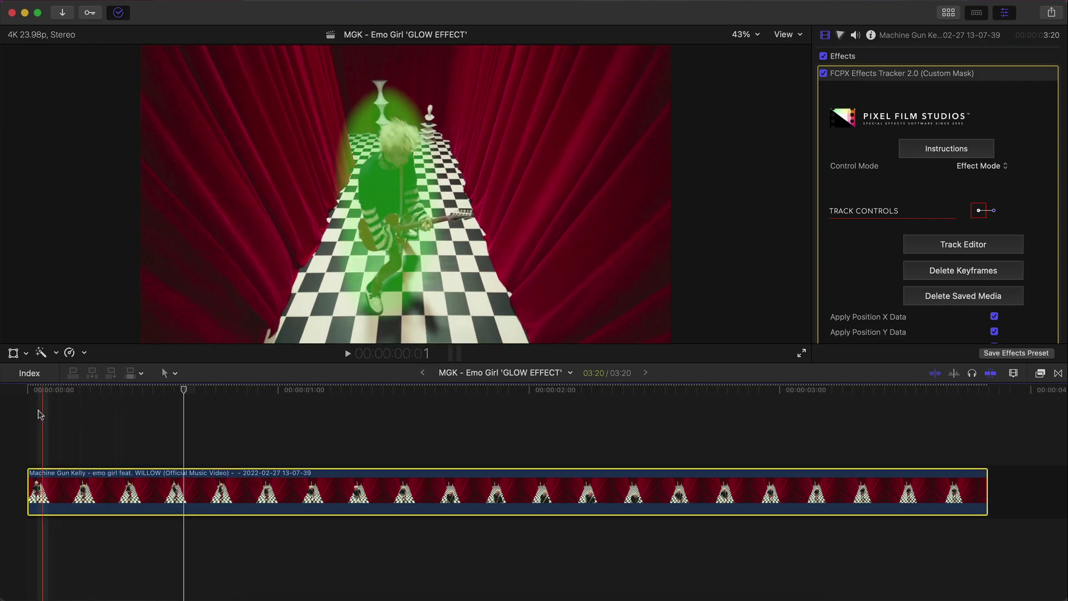
key(space)
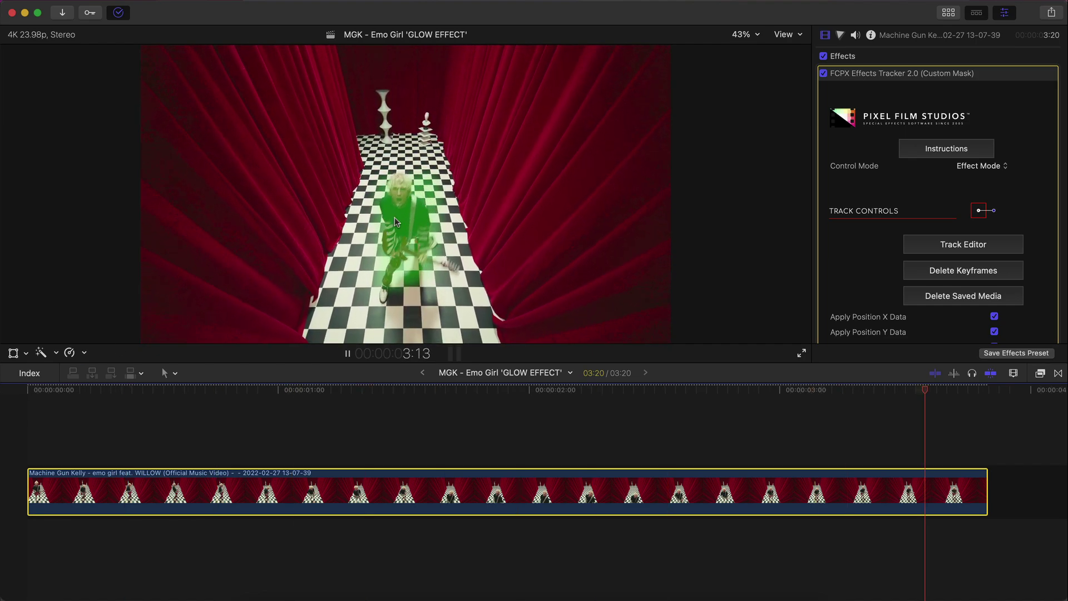
Step: Turn off both the Mask Guide and the Effect Guide in the guide controls
scroll(1013, 233, down, 5)
scroll(1013, 233, down, 15)
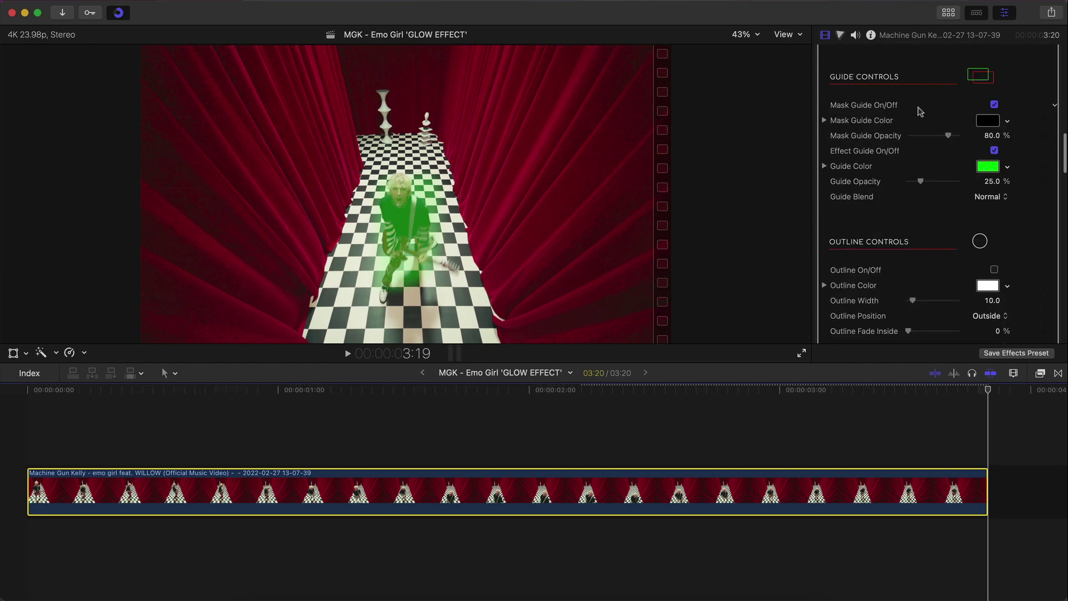
click(994, 104)
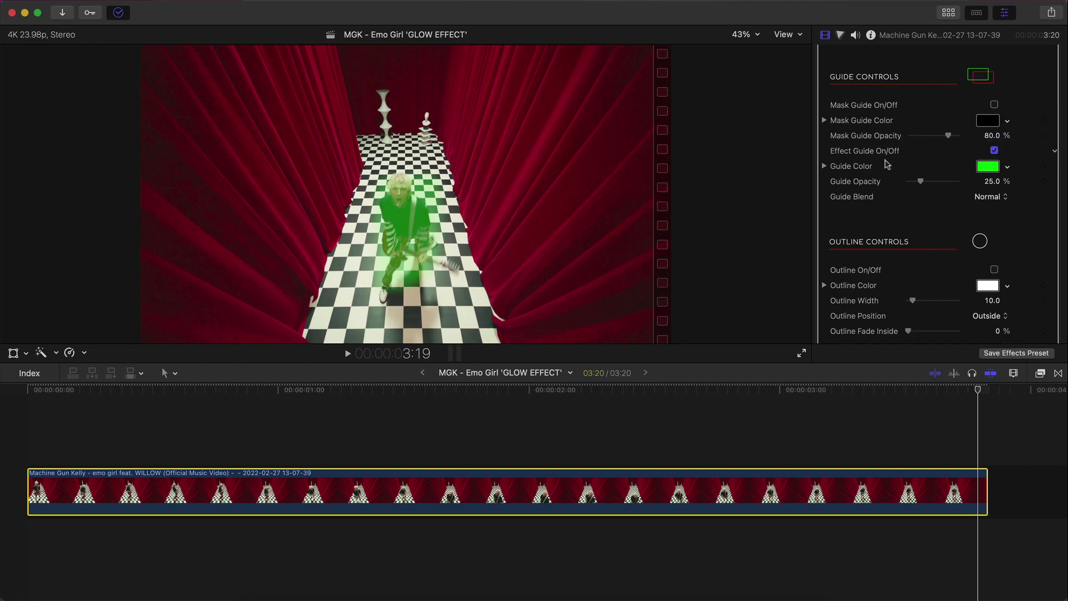
click(995, 152)
Step: Look over the effect's outline, enhancement, glow and mask controls, including the Invert Mask option
scroll(855, 210, down, 3)
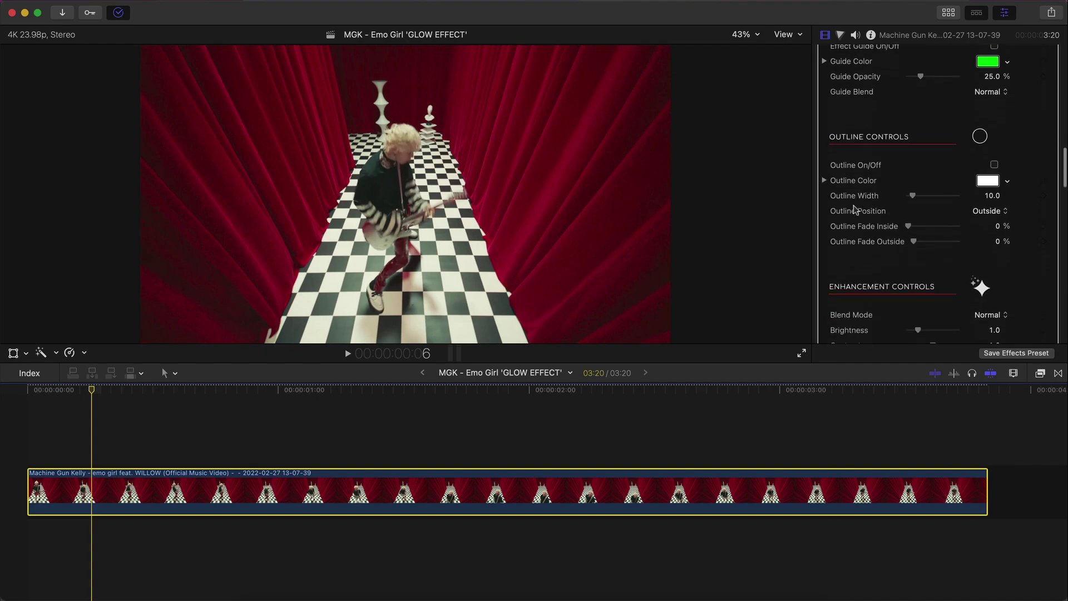
scroll(855, 209, down, 10)
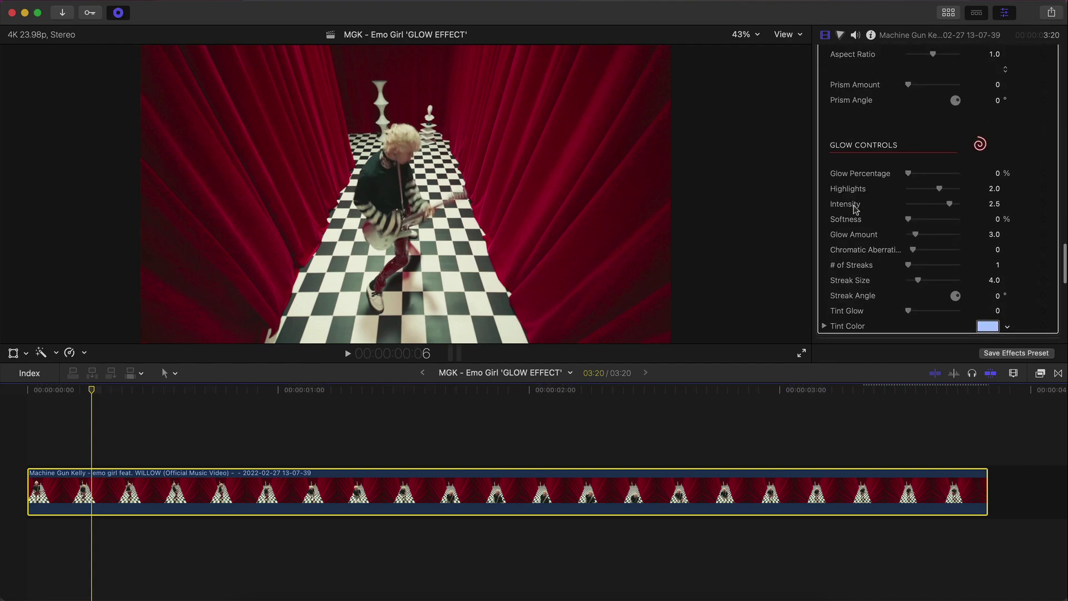
scroll(855, 209, up, 12)
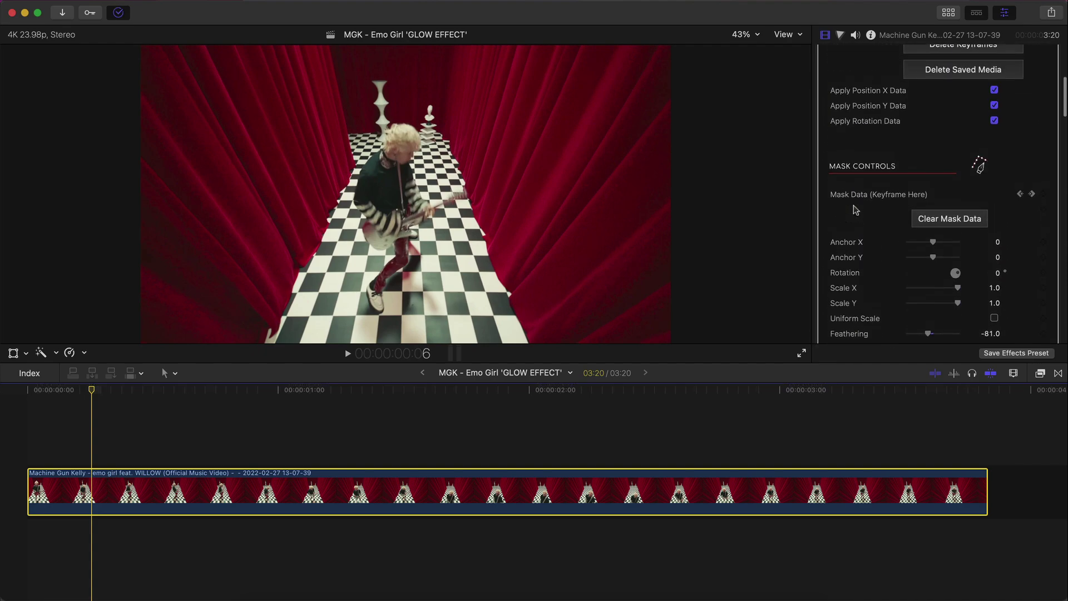
scroll(855, 210, down, 5)
scroll(872, 209, up, 3)
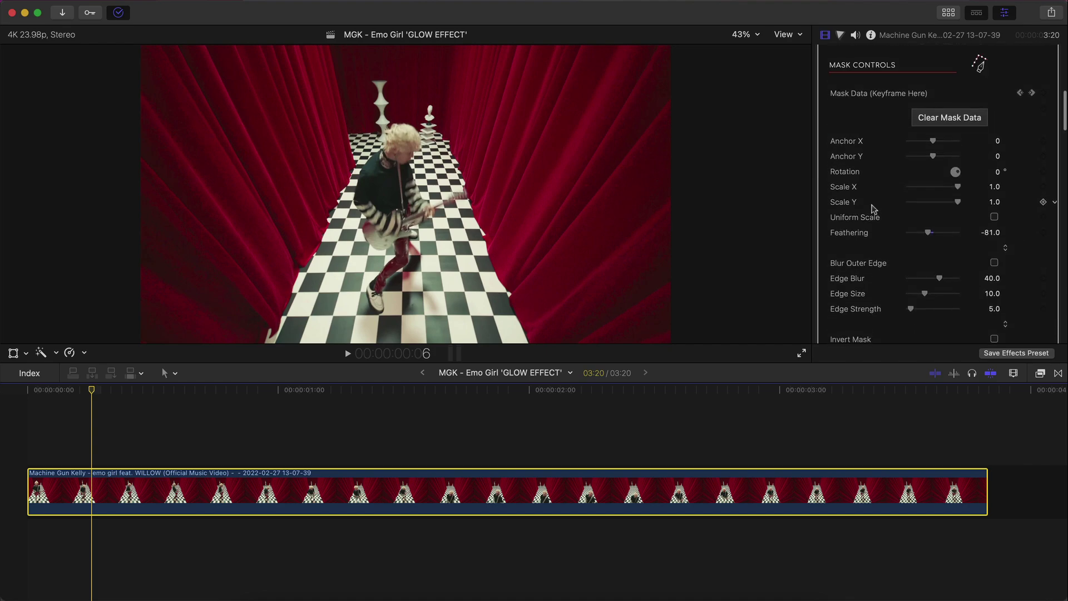
scroll(872, 209, down, 3)
scroll(876, 212, up, 2)
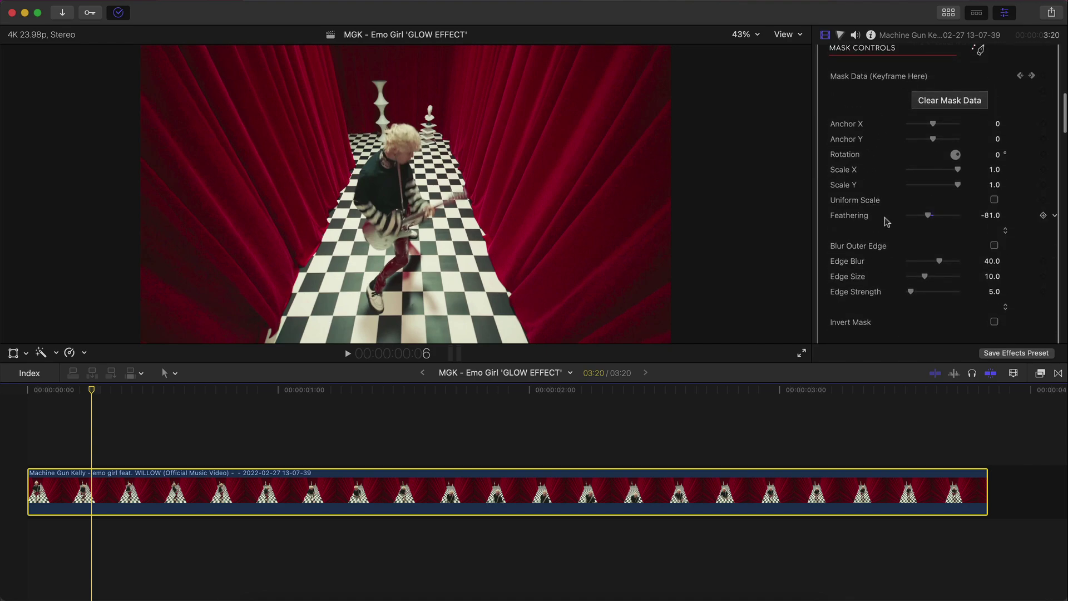
scroll(892, 160, down, 2)
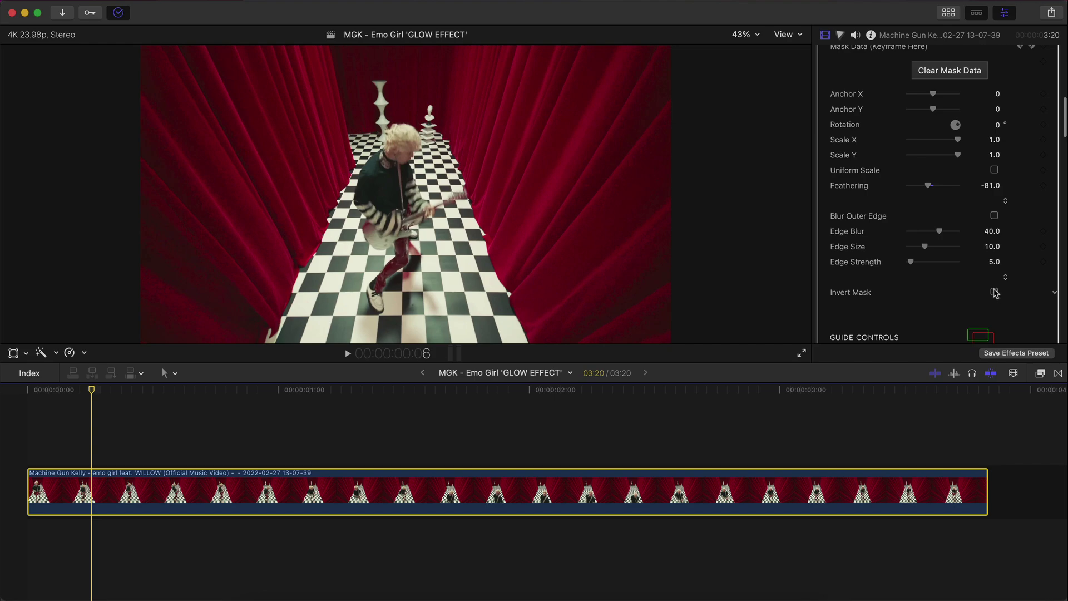
Step: Turn the Effect Guide back on and enable Invert Mask so the effect covers the area around the singer
scroll(994, 293, down, 5)
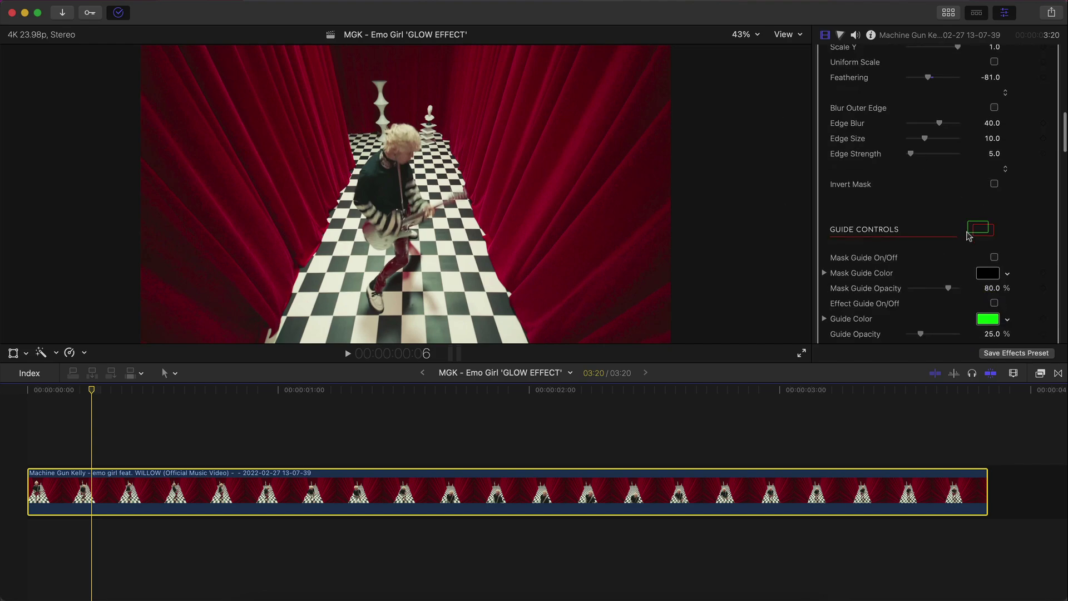
click(994, 304)
scroll(868, 149, up, 3)
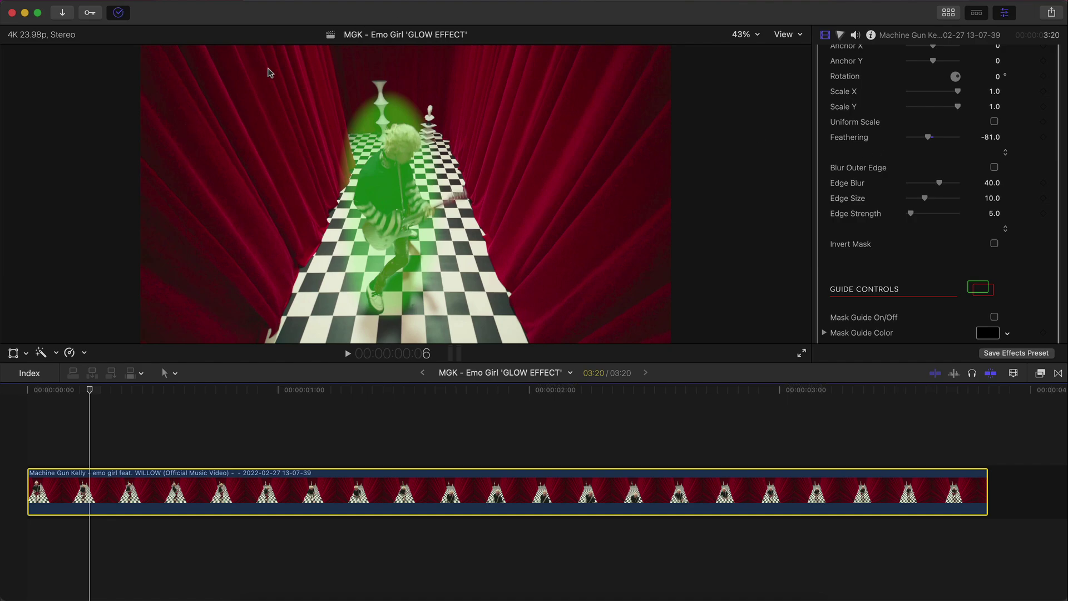
click(994, 244)
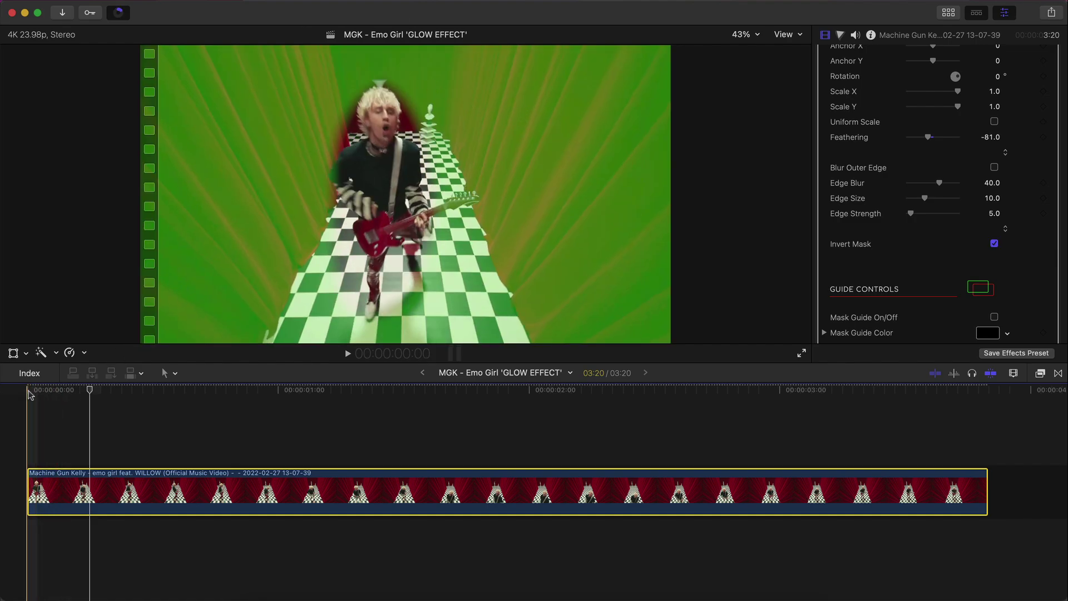
Step: Play the clip from its start to check the inverted mask, and turn the Effect Guide off
key(space)
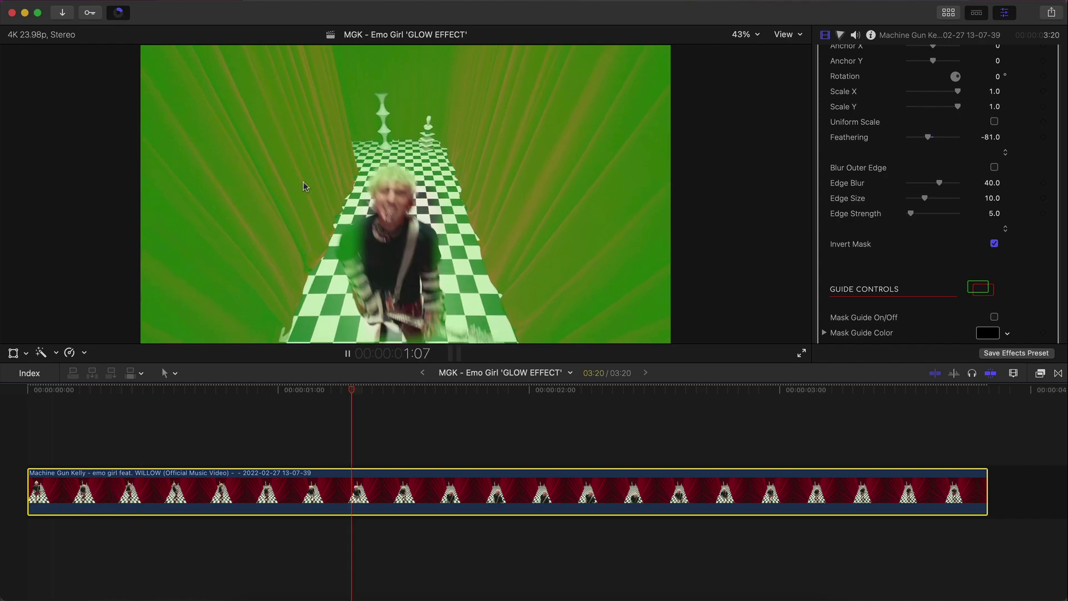
key(space)
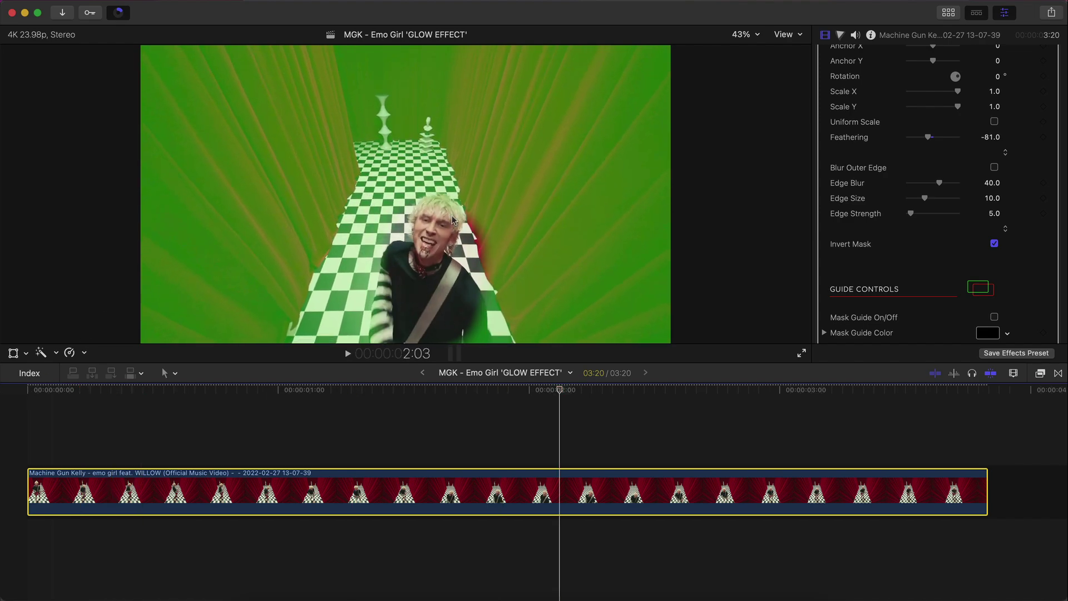
click(605, 392)
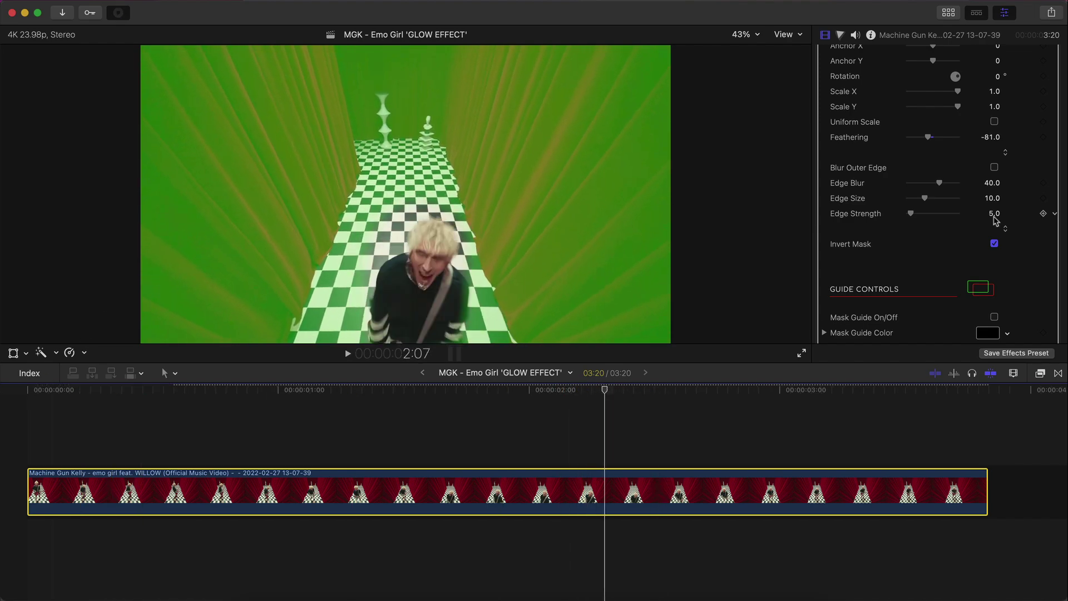
scroll(995, 220, down, 3)
scroll(995, 221, down, 2)
click(994, 235)
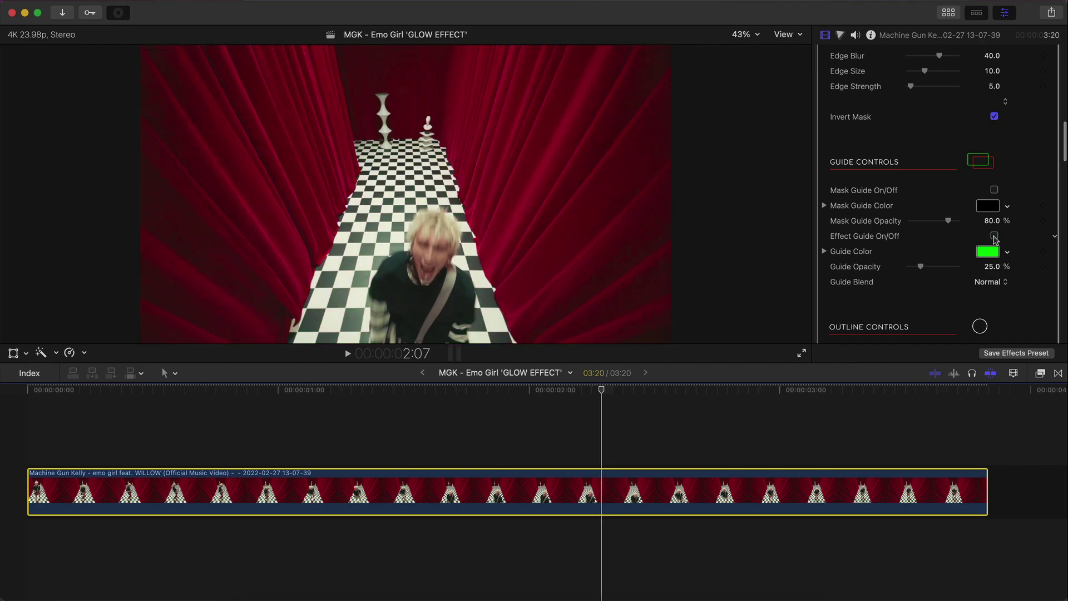
Step: Try the white mask outline, preview it in playback and switch it off
scroll(1022, 151, down, 2)
scroll(1023, 150, down, 5)
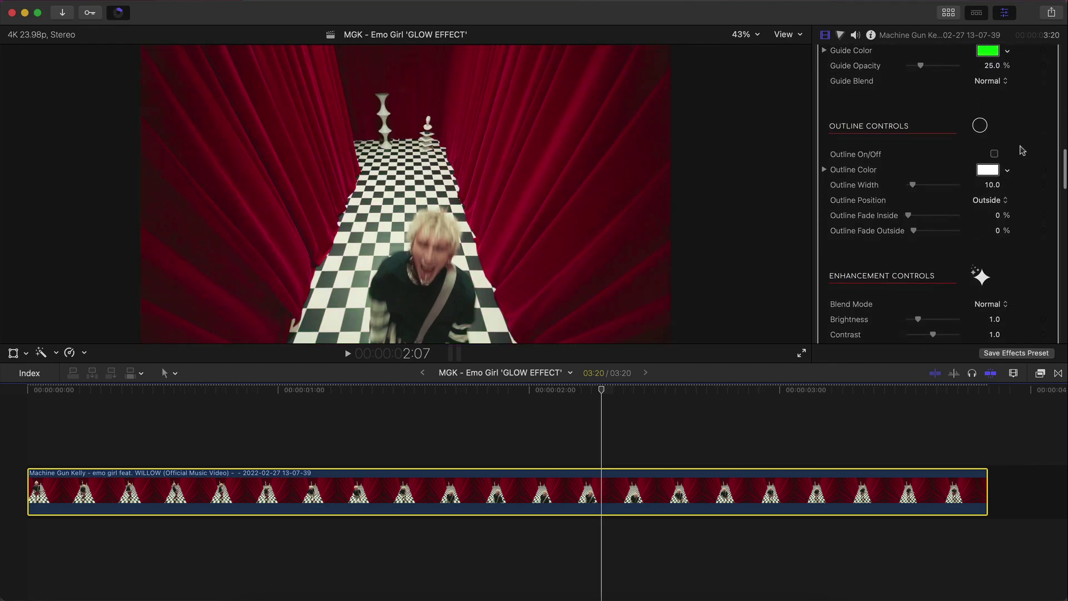
click(994, 151)
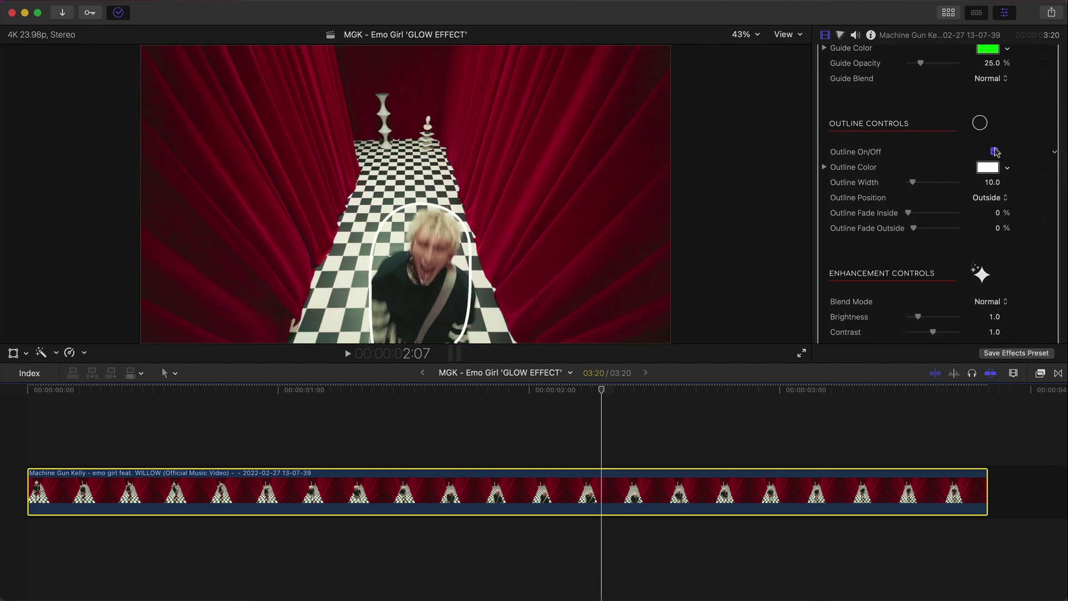
key(space)
key(space)
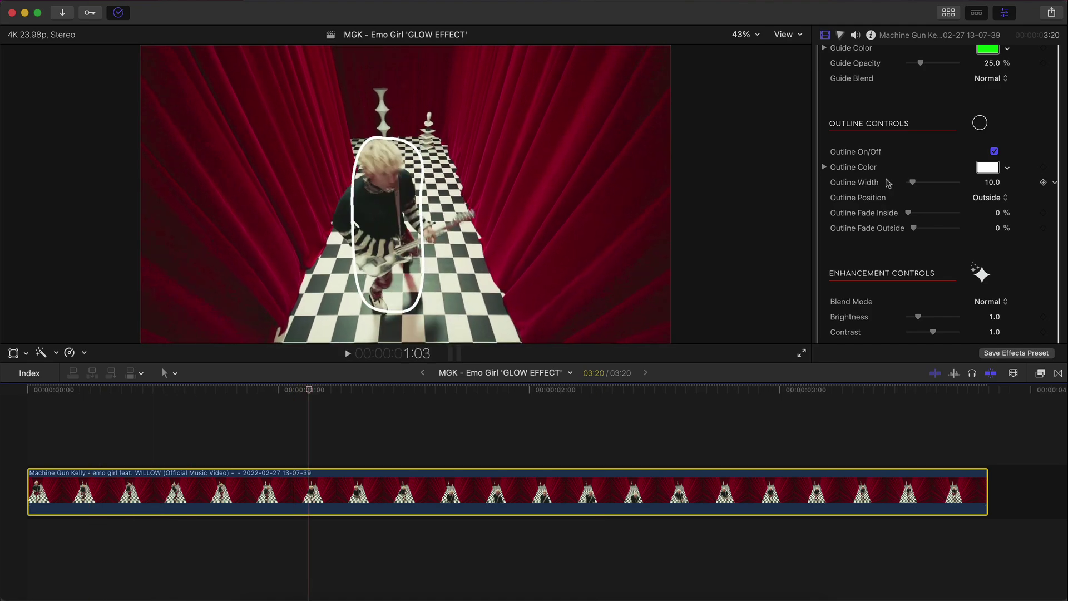
click(993, 151)
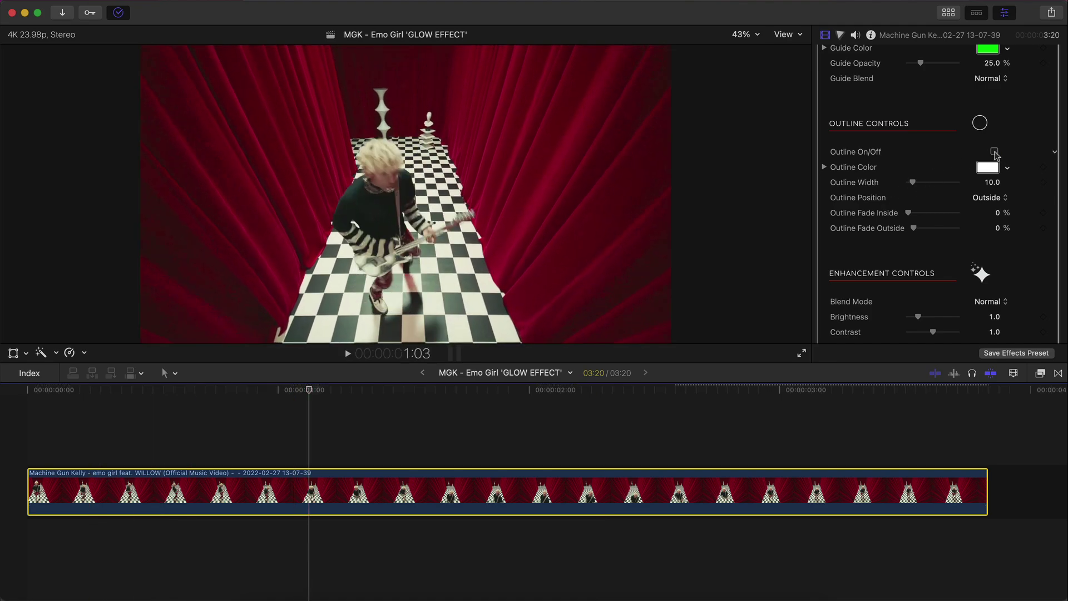
Step: Turn the outline on again, try it with a yellow Outline Color, and turn it off
click(995, 152)
click(988, 167)
click(779, 181)
click(812, 181)
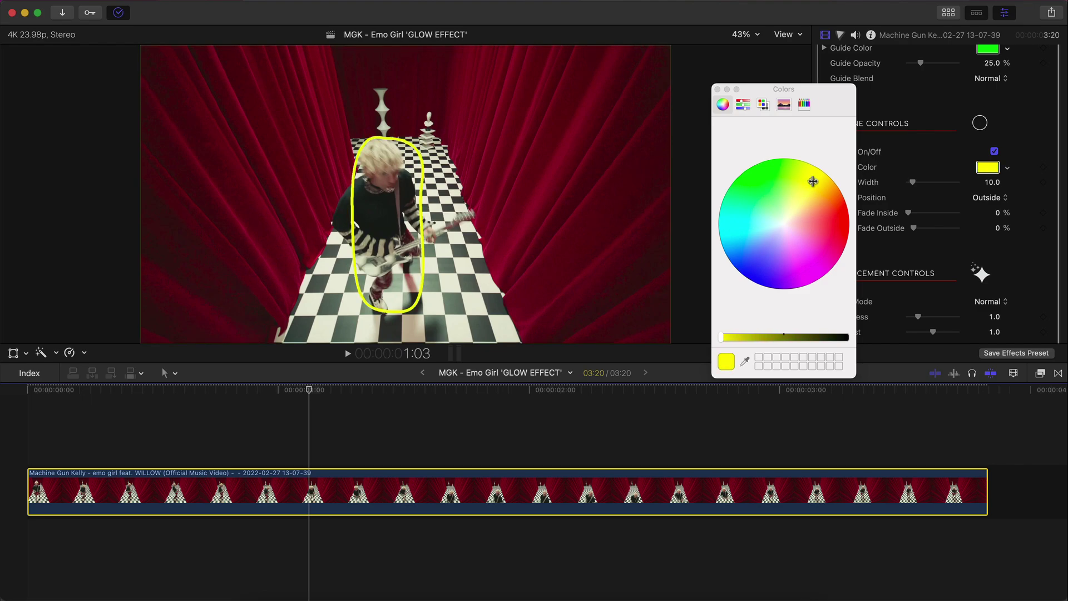
click(717, 90)
mouse_move(908, 213)
mouse_down()
mouse_move(928, 215)
mouse_move(906, 214)
mouse_up()
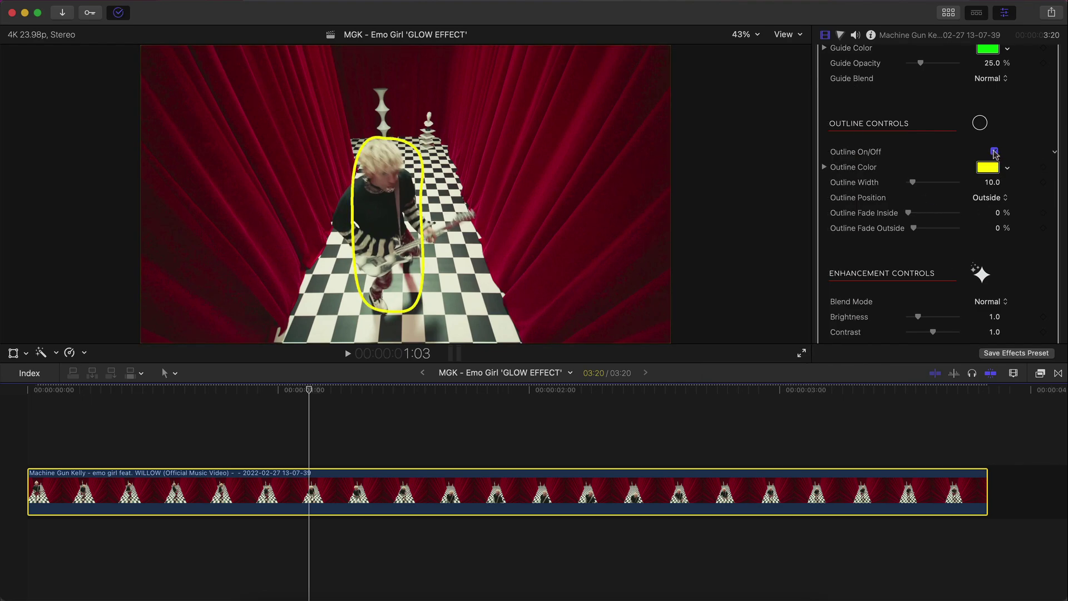
click(994, 152)
Step: Lower the Brightness in the enhancement controls to 0.44 at frame 10 and play the clip to check the darkened surroundings
scroll(901, 157, down, 3)
scroll(869, 182, down, 1)
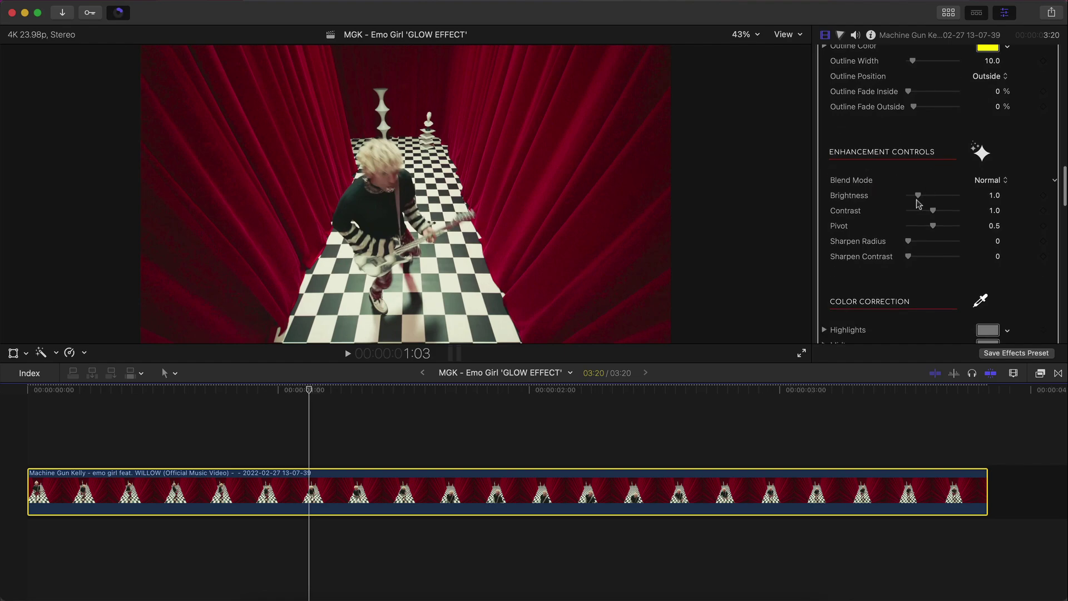
scroll(884, 195, down, 5)
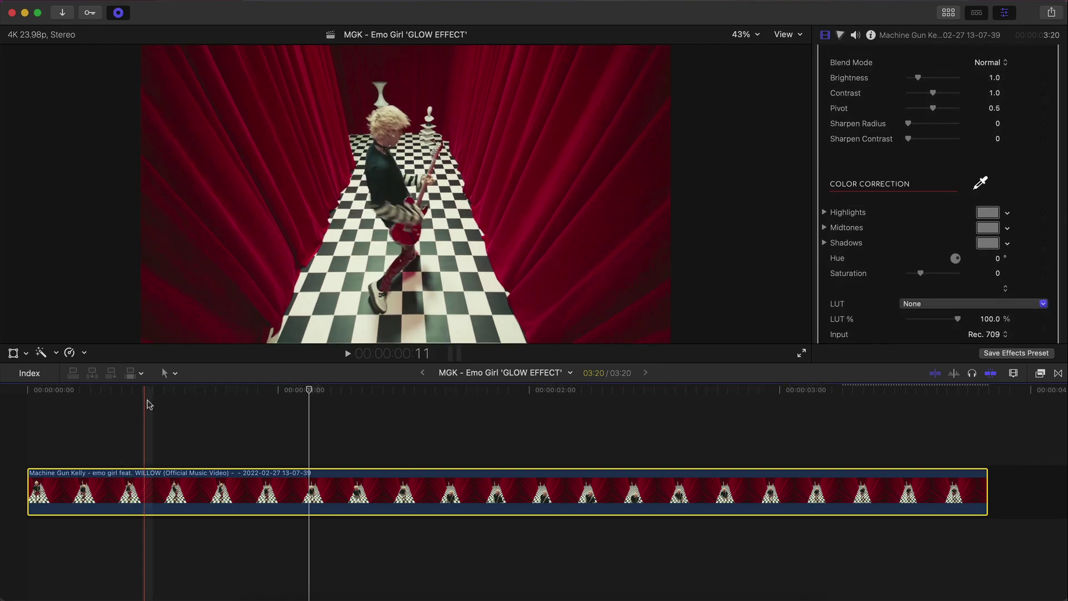
click(138, 395)
scroll(903, 190, up, 2)
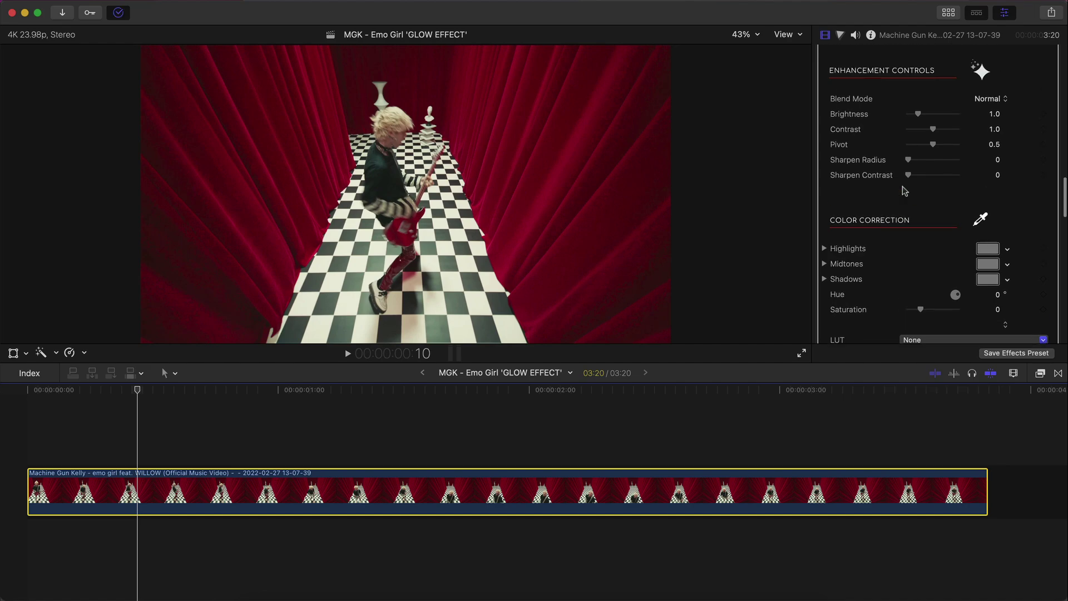
scroll(918, 167, up, 6)
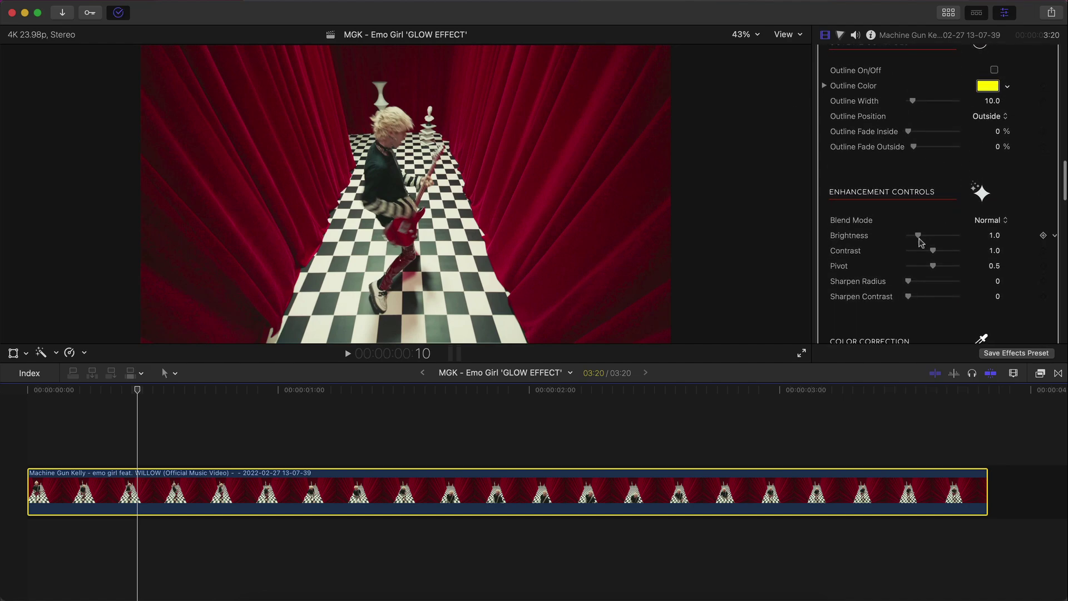
drag(918, 238, 912, 236)
scroll(912, 236, down, 2)
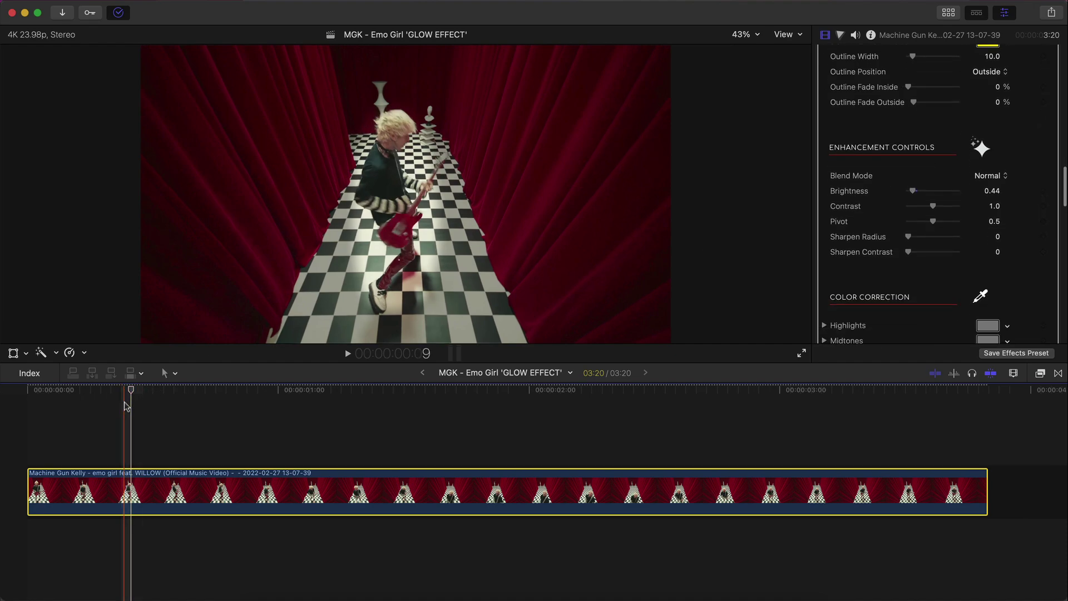
key(space)
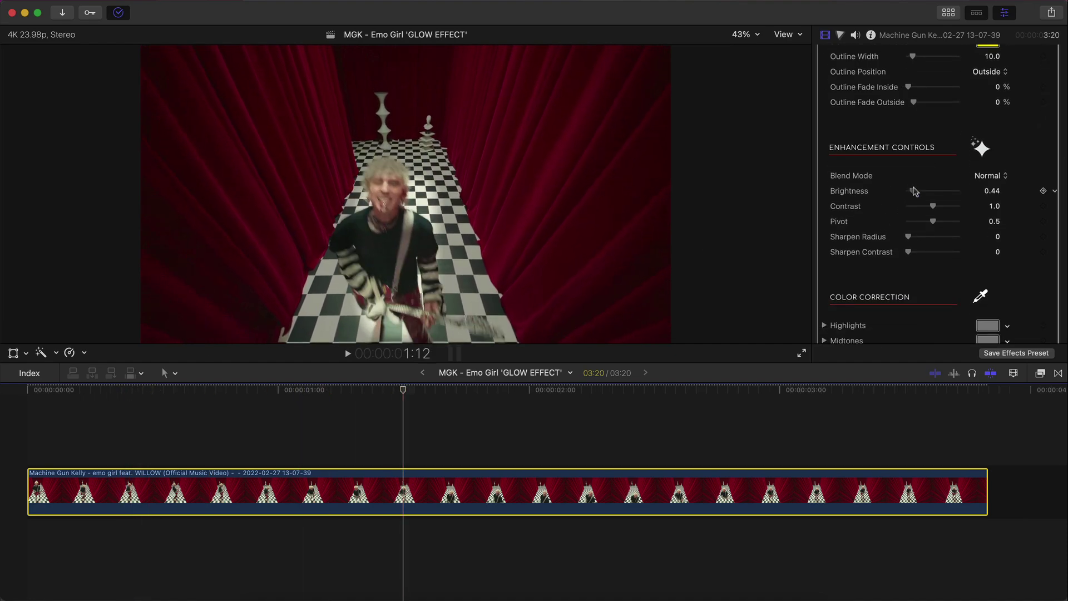
Step: Try a Brightness of 1.56, reset the parameter to its default, and look through the available blend modes
drag(915, 192, 923, 193)
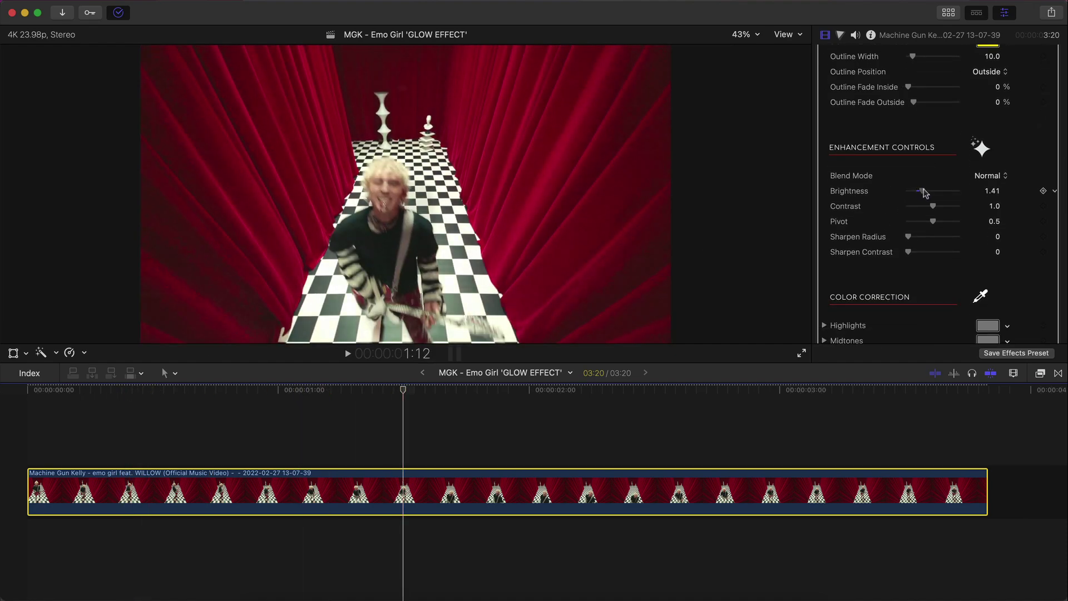
click(1055, 191)
click(1012, 199)
click(995, 175)
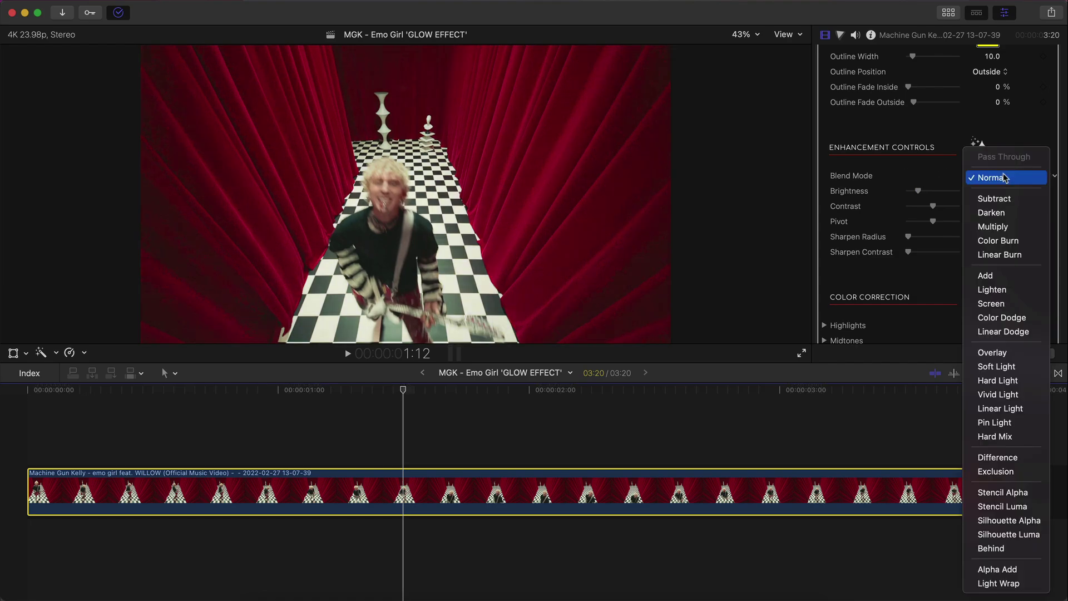
click(938, 171)
Step: Try a slightly brighter teal-green tint for the Highlights in the color correction controls
scroll(873, 220, down, 7)
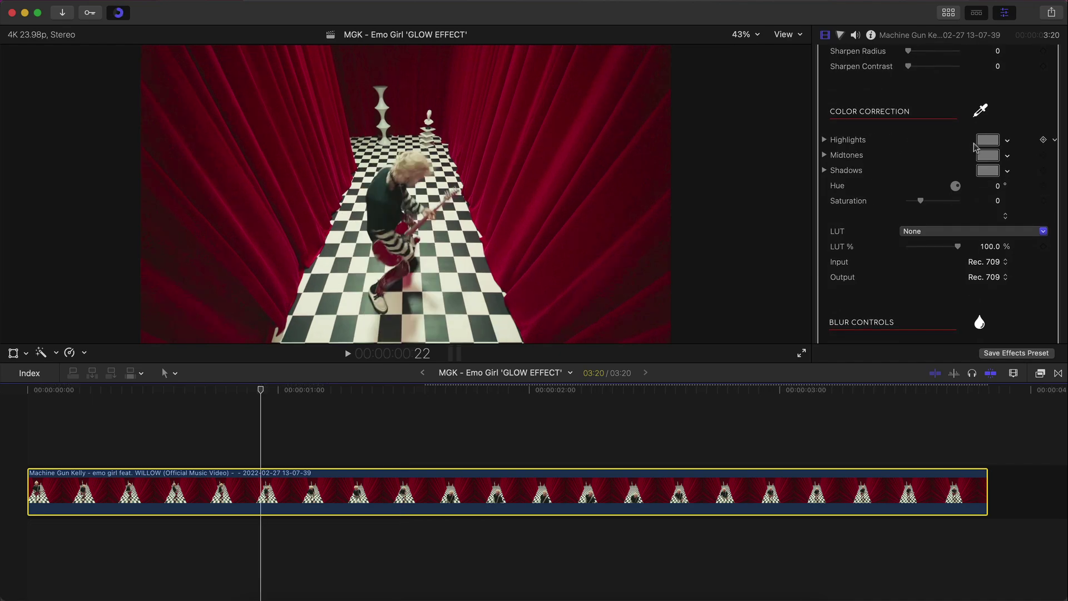
click(987, 140)
drag(833, 108, 765, 67)
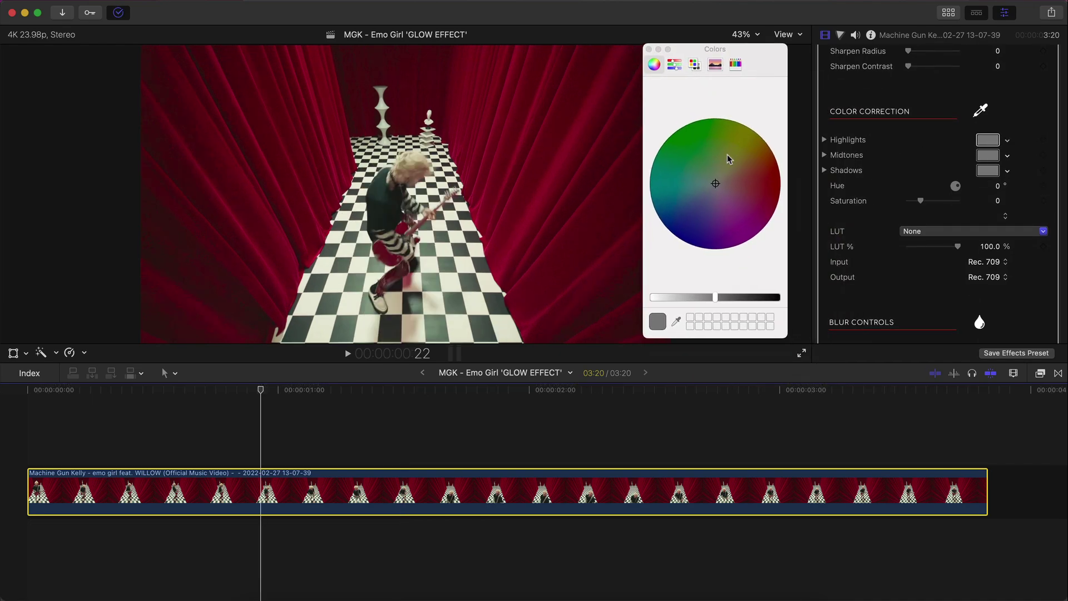
mouse_move(711, 298)
mouse_down()
mouse_move(694, 299)
mouse_move(708, 299)
mouse_move(694, 296)
mouse_move(703, 285)
mouse_move(702, 295)
mouse_up()
drag(726, 183, 707, 171)
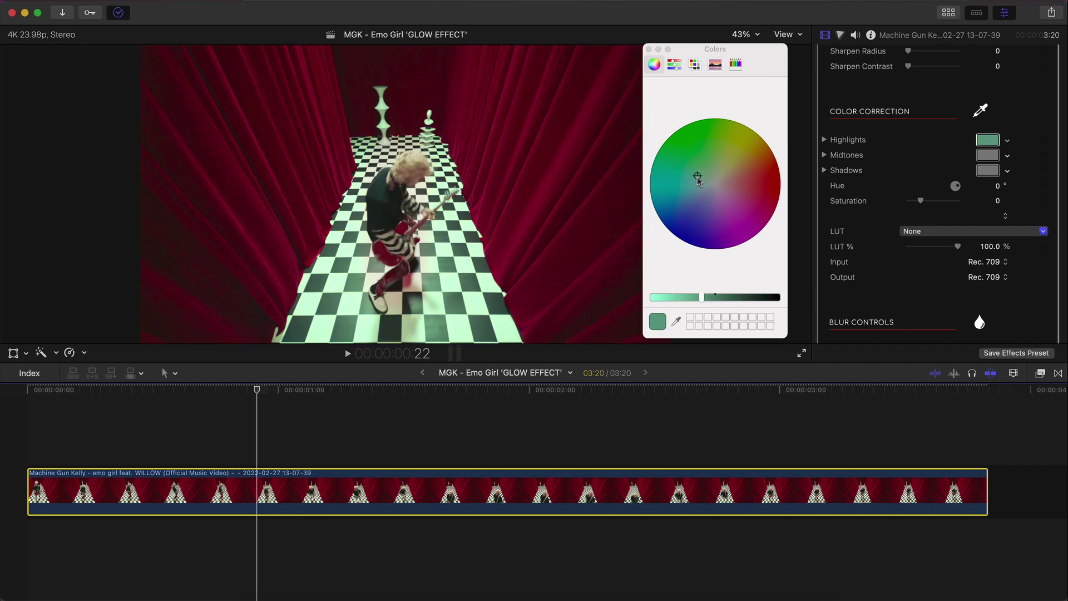
click(649, 49)
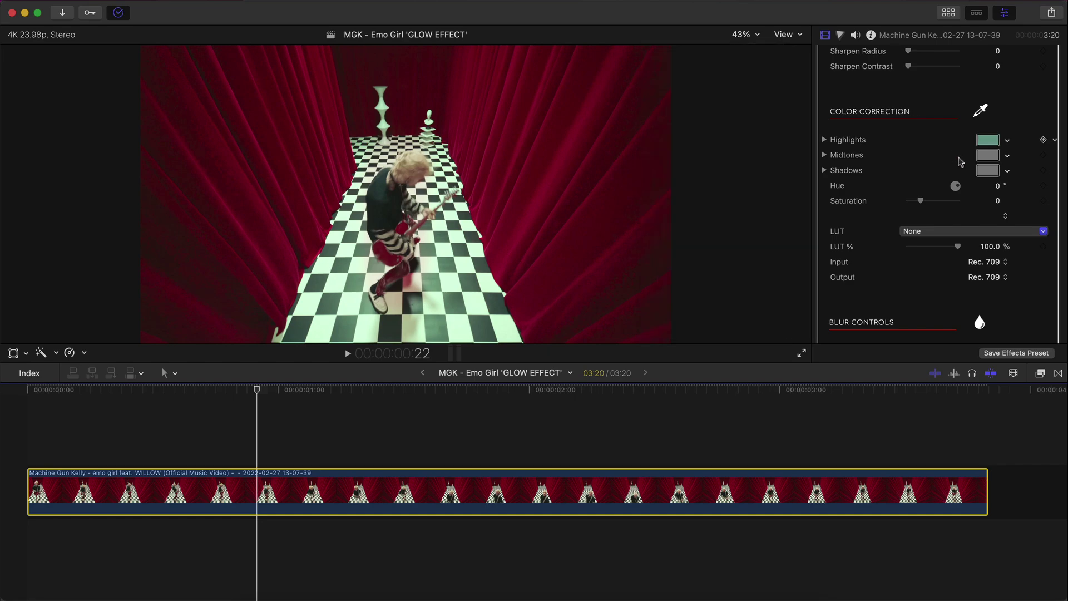
Step: Try a muted blue tint for the Midtones in the color correction controls
click(989, 163)
mouse_move(717, 179)
mouse_down()
mouse_move(727, 174)
mouse_move(695, 208)
mouse_move(702, 185)
mouse_move(708, 194)
mouse_up()
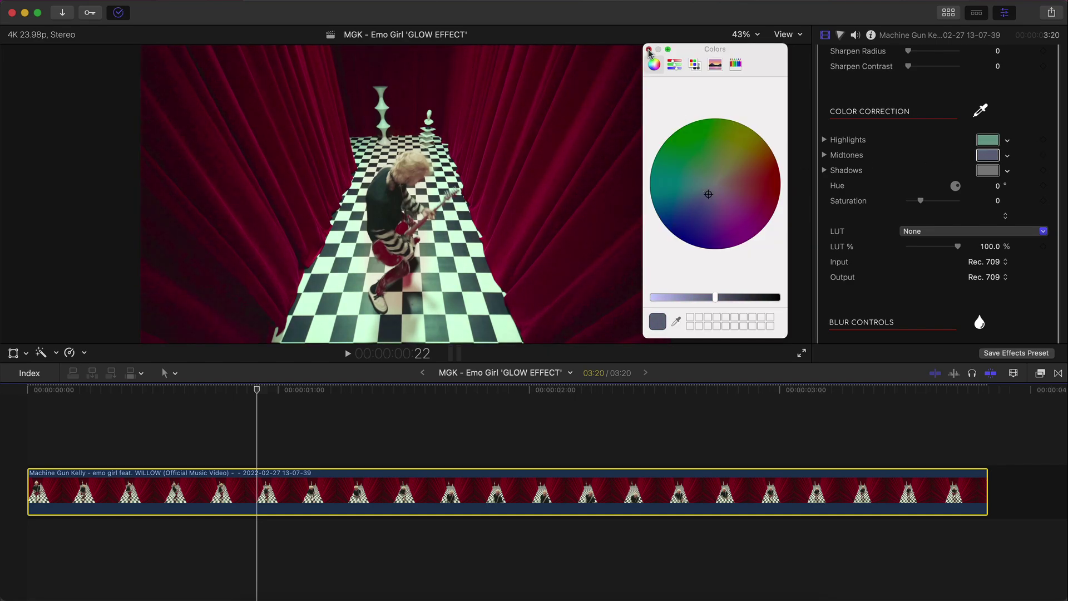
click(649, 52)
Step: Preview the ATLANTA SKY LUT and the DALLAS SKY LUT on the clip, and return the LUT to None
scroll(880, 132, down, 4)
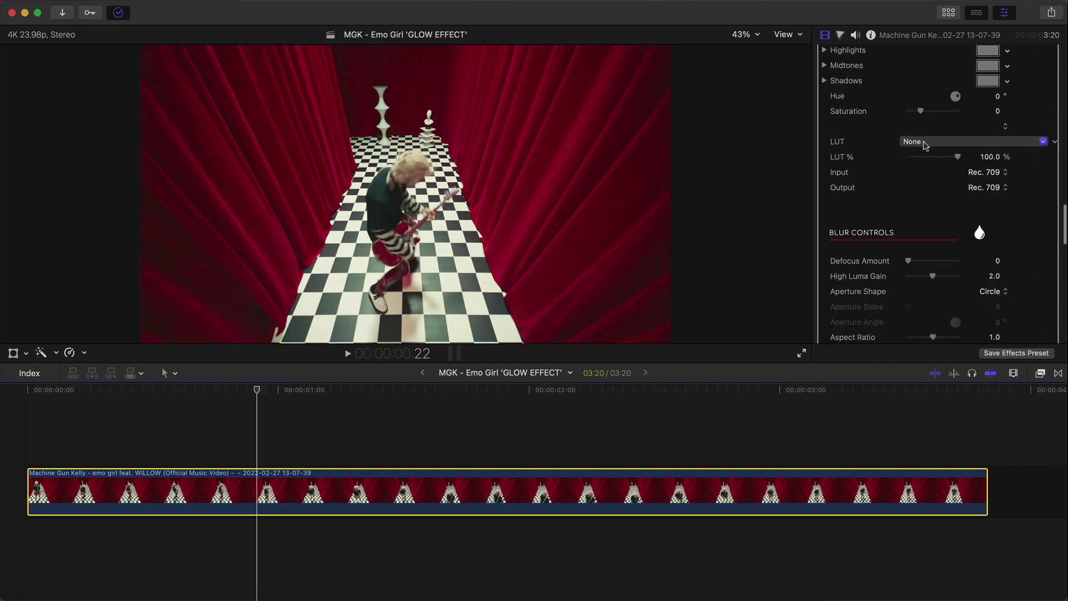
click(925, 144)
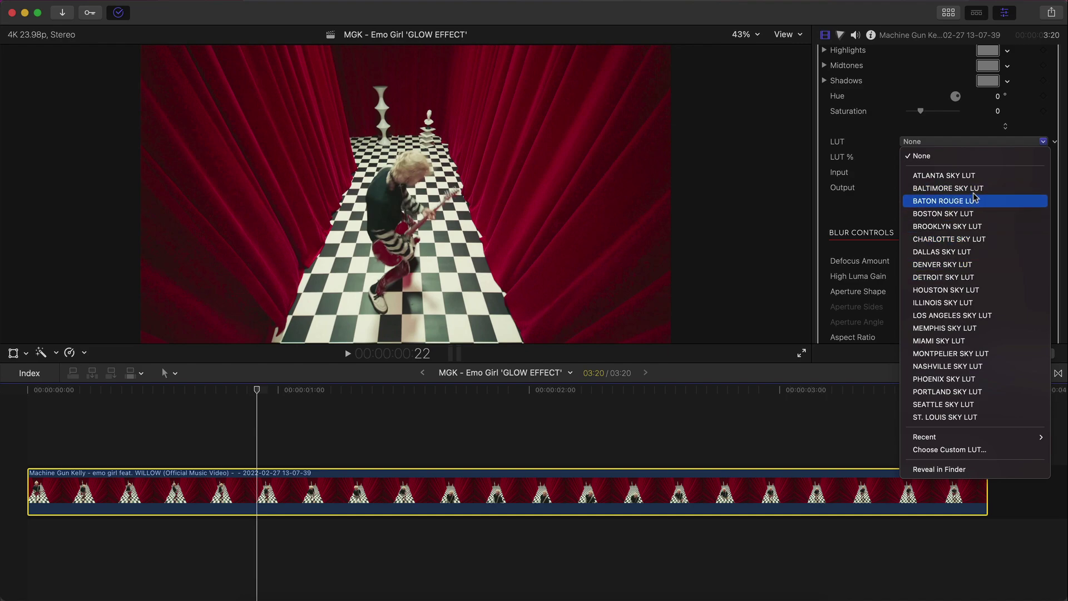
click(949, 176)
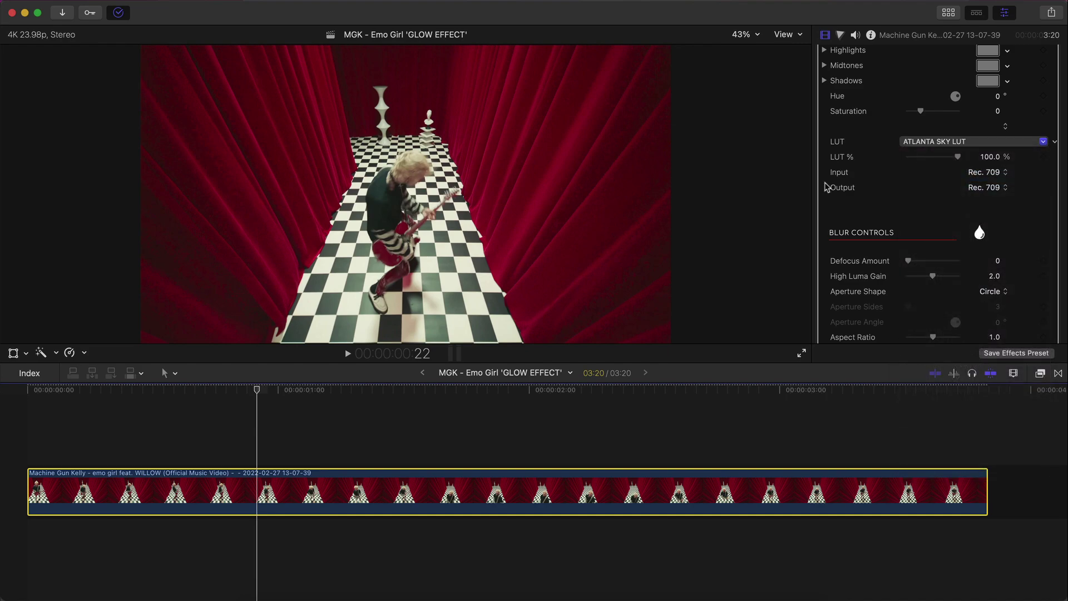
drag(105, 393, 167, 393)
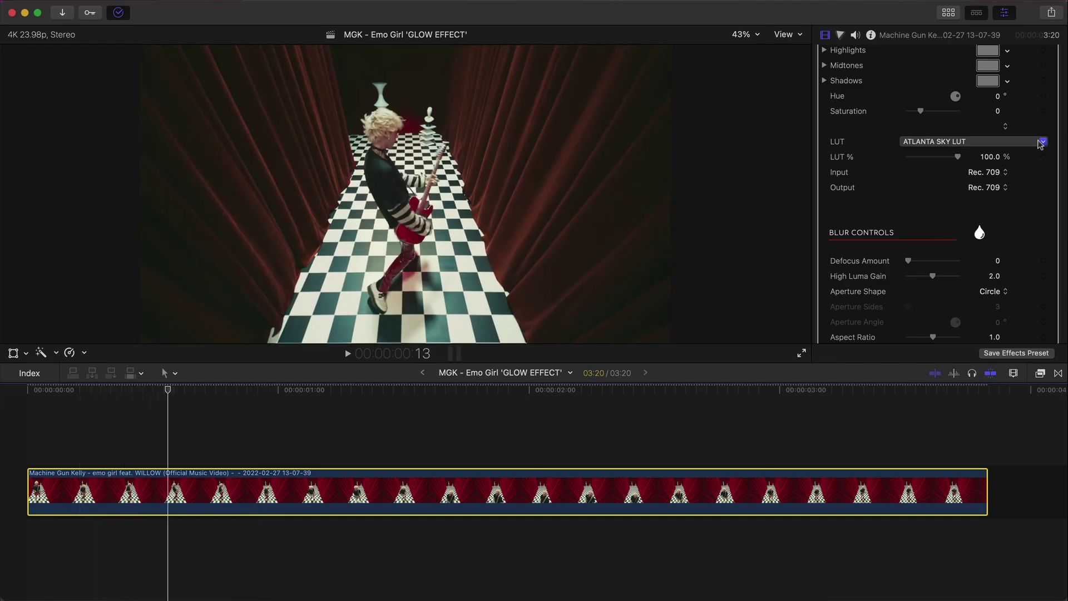
click(978, 140)
click(949, 250)
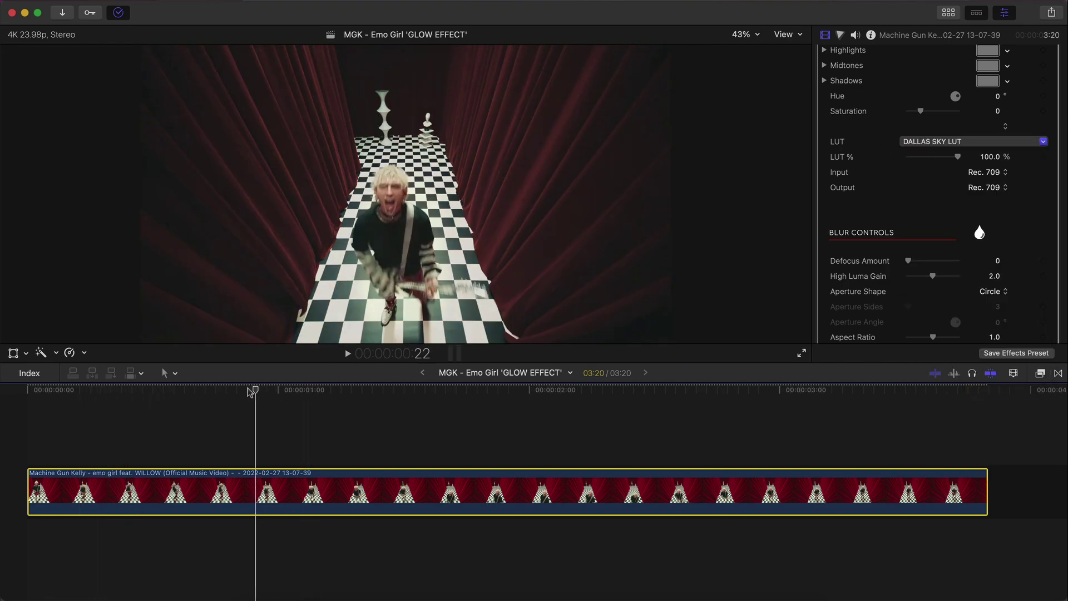
click(206, 392)
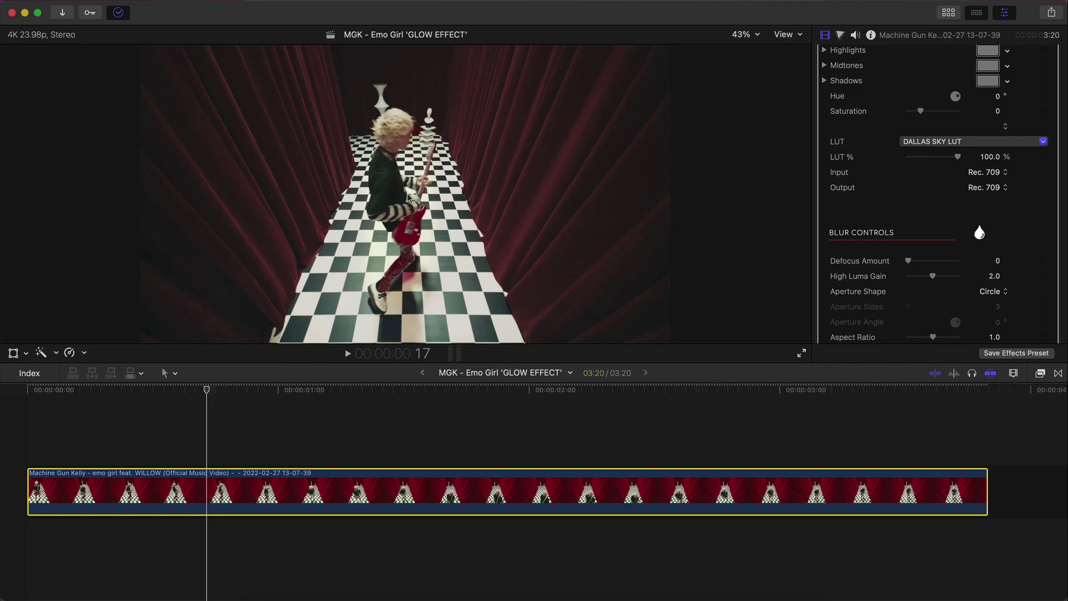
click(956, 141)
click(912, 152)
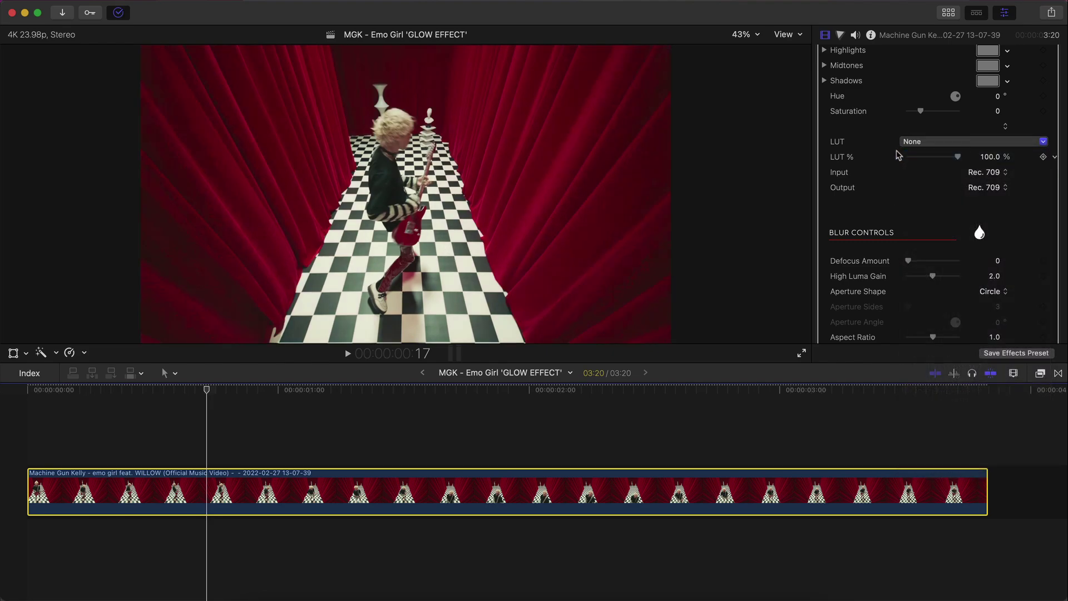
Step: Try a Defocus Amount of 12.0 in the blur controls and adjust the High Luma Gain
scroll(879, 187, down, 6)
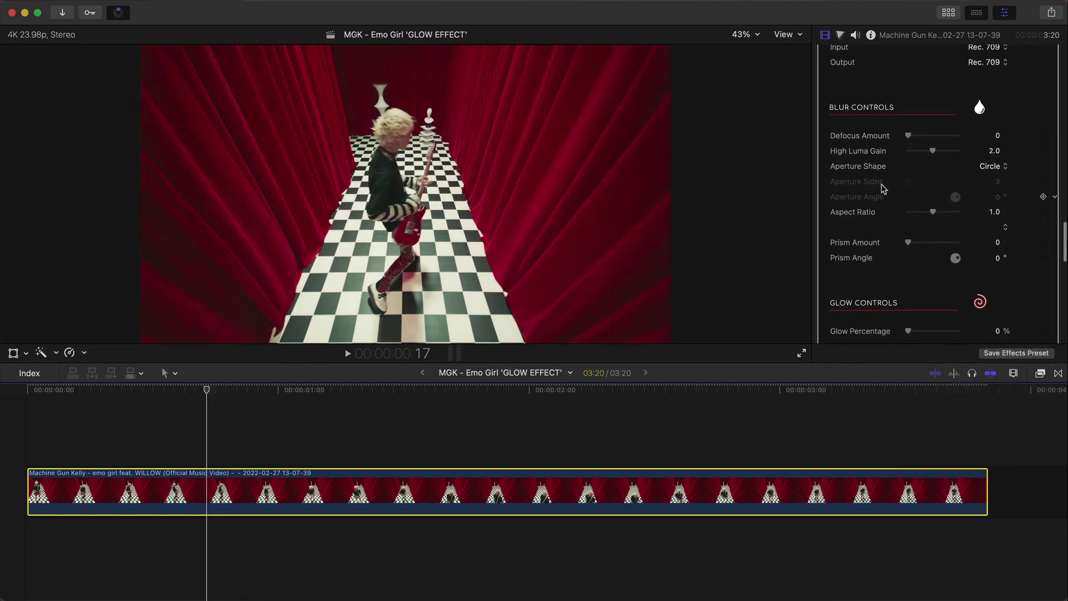
scroll(860, 108, up, 2)
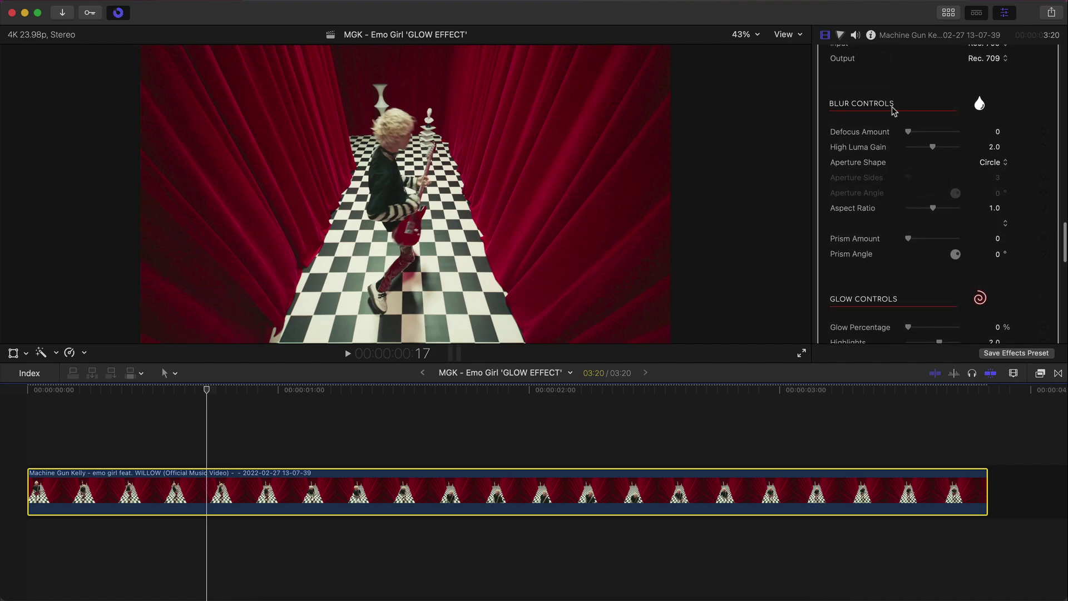
drag(908, 132, 935, 136)
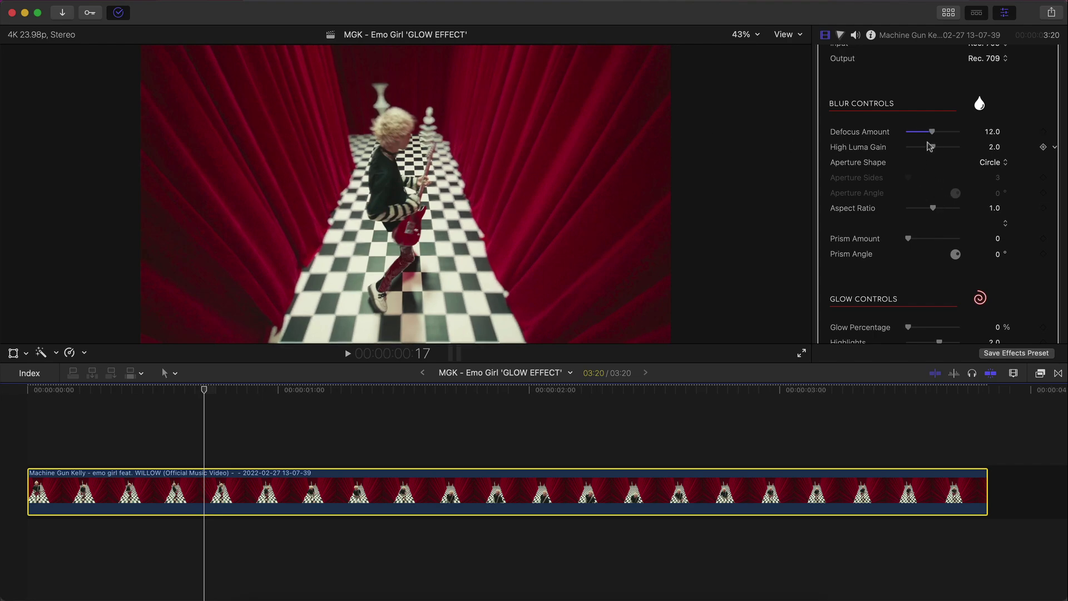
drag(944, 148, 931, 149)
Step: Set the Glow Percentage to 44.19%, Highlights to 3.0, Intensity to 2.38, Softness to 35.31% and Glow Amount to 5.0
scroll(924, 223, down, 8)
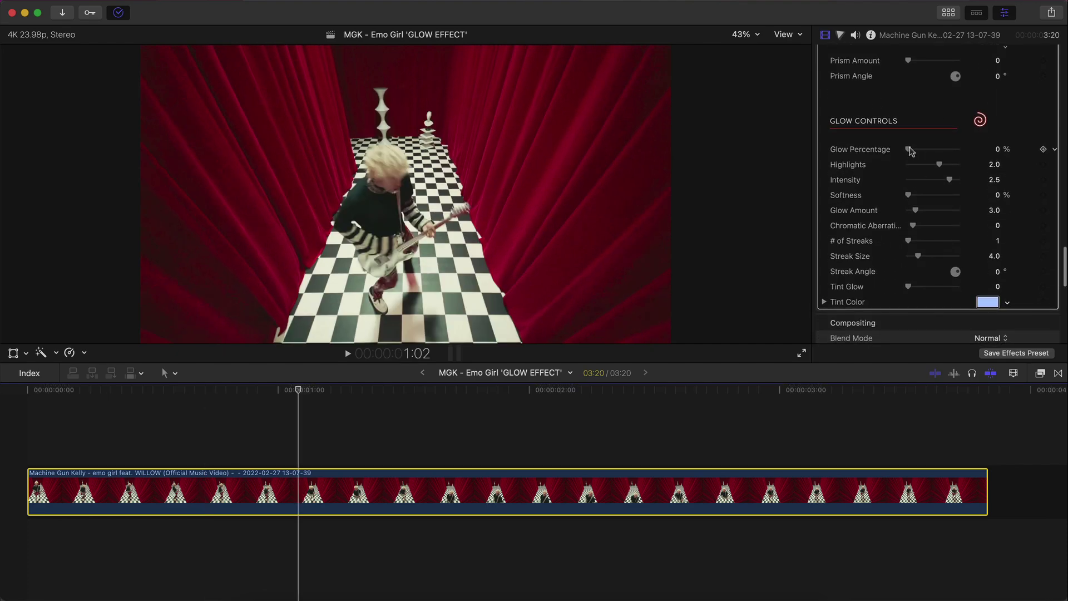
mouse_move(909, 150)
mouse_down()
mouse_move(948, 151)
mouse_move(907, 149)
mouse_move(922, 151)
mouse_up()
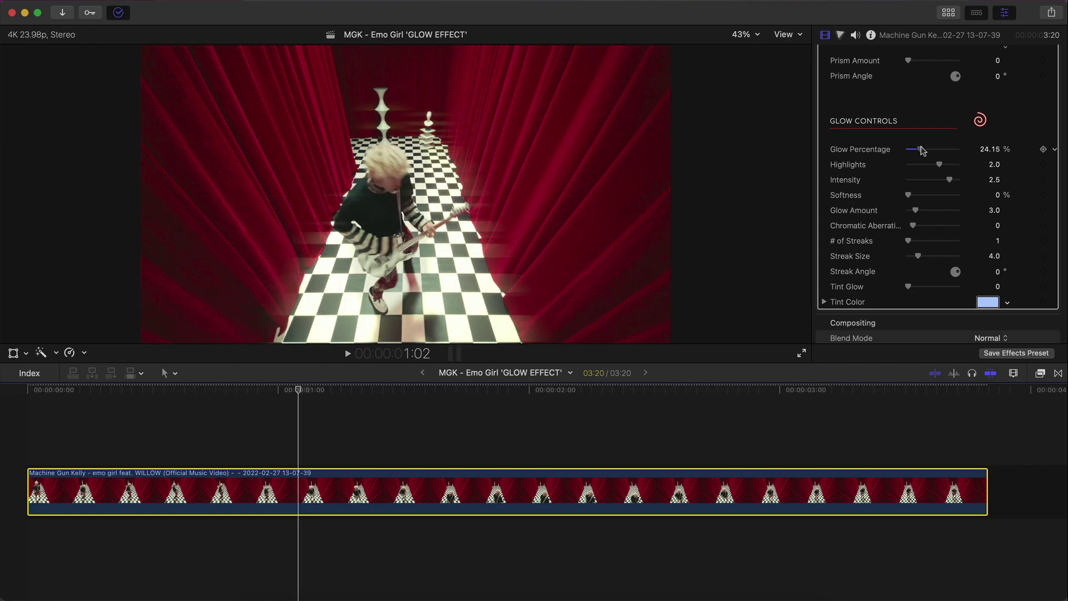
click(114, 389)
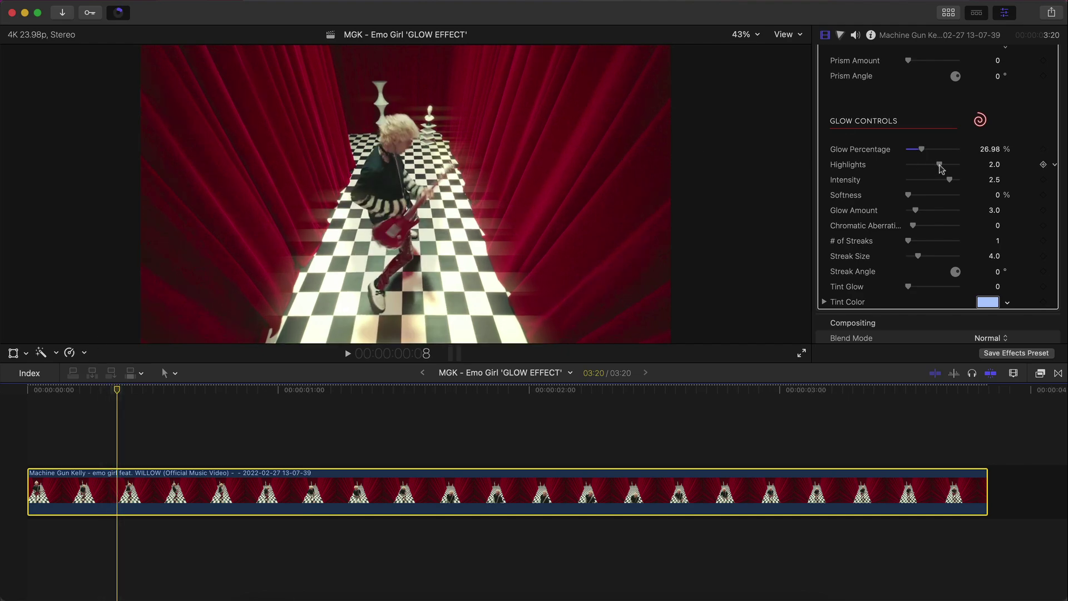
drag(939, 165, 948, 184)
mouse_move(908, 195)
mouse_down()
mouse_move(928, 194)
mouse_move(934, 211)
mouse_move(921, 211)
mouse_up()
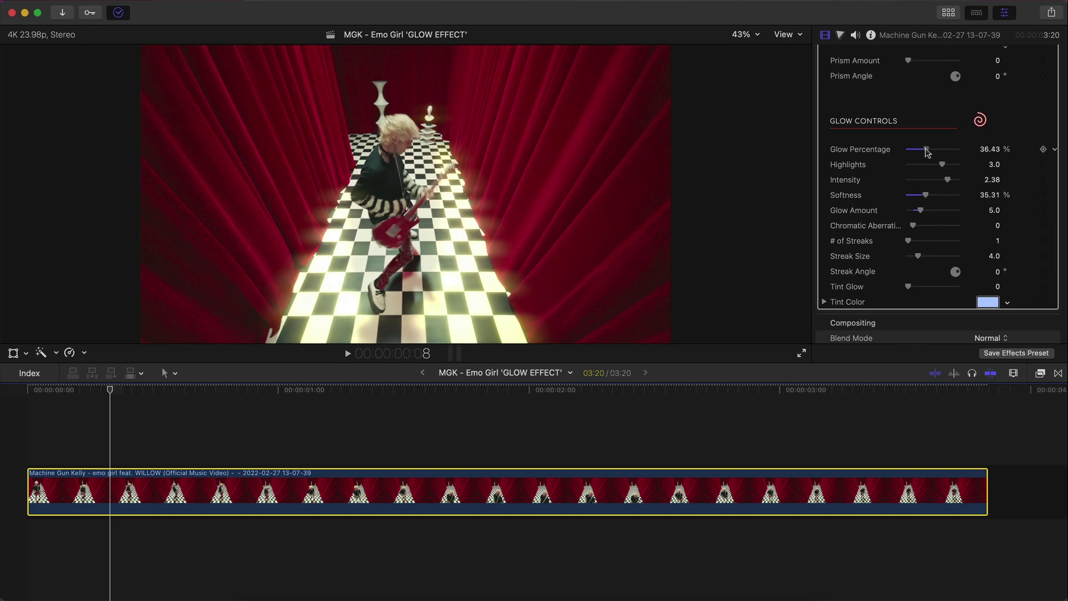
drag(922, 149, 930, 149)
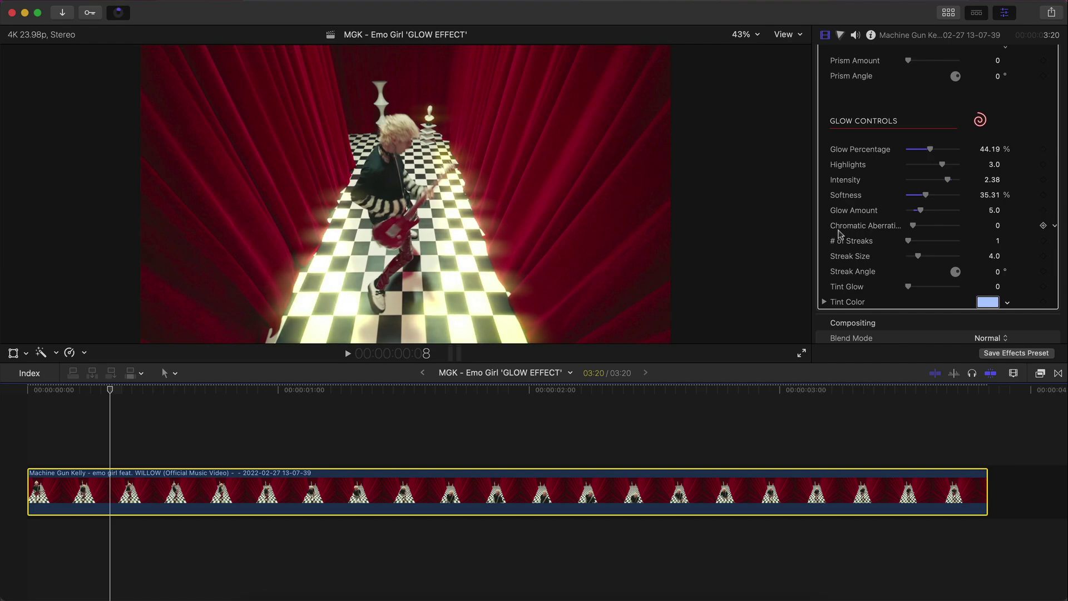
Step: Animate the glow's Chromatic Aberration from 0 at frame 8 to 20.0 at 1:03, and play the clip to check it
drag(913, 225, 967, 226)
drag(953, 228, 909, 231)
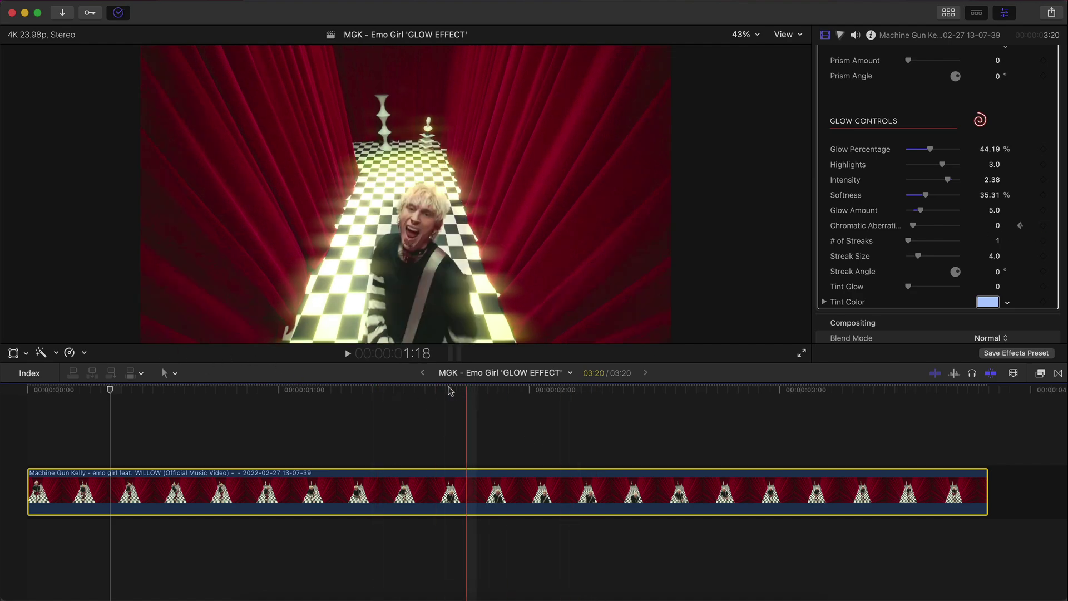
click(313, 391)
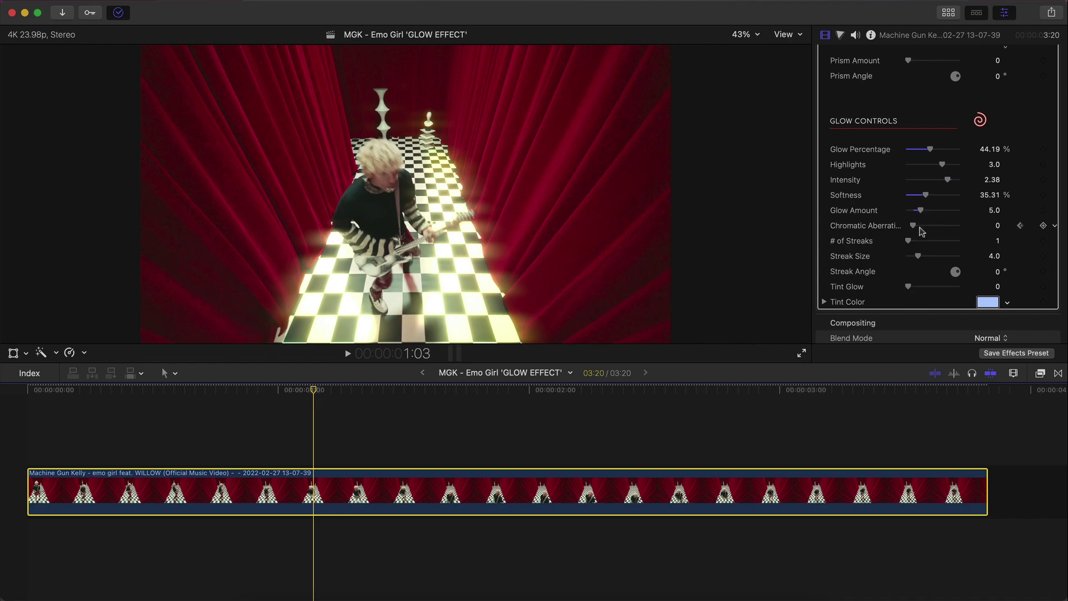
drag(922, 231, 1066, 223)
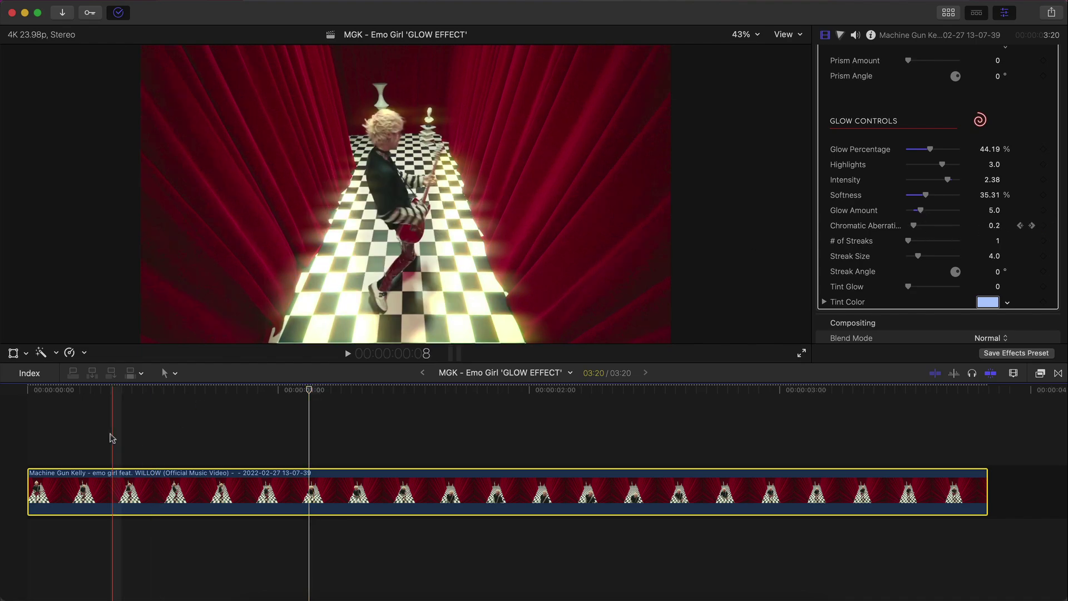
key(space)
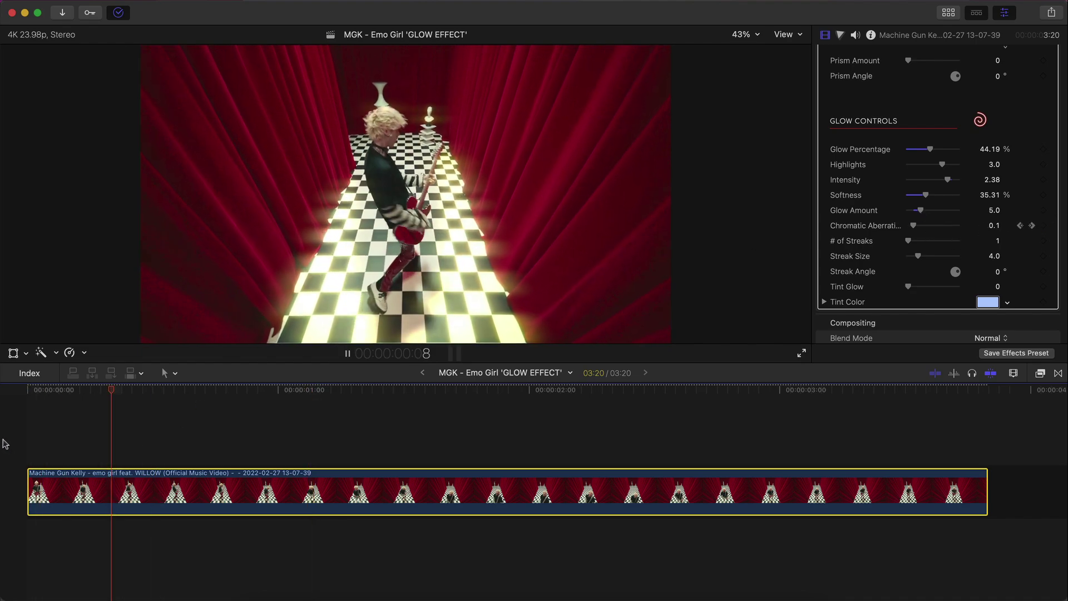
key(space)
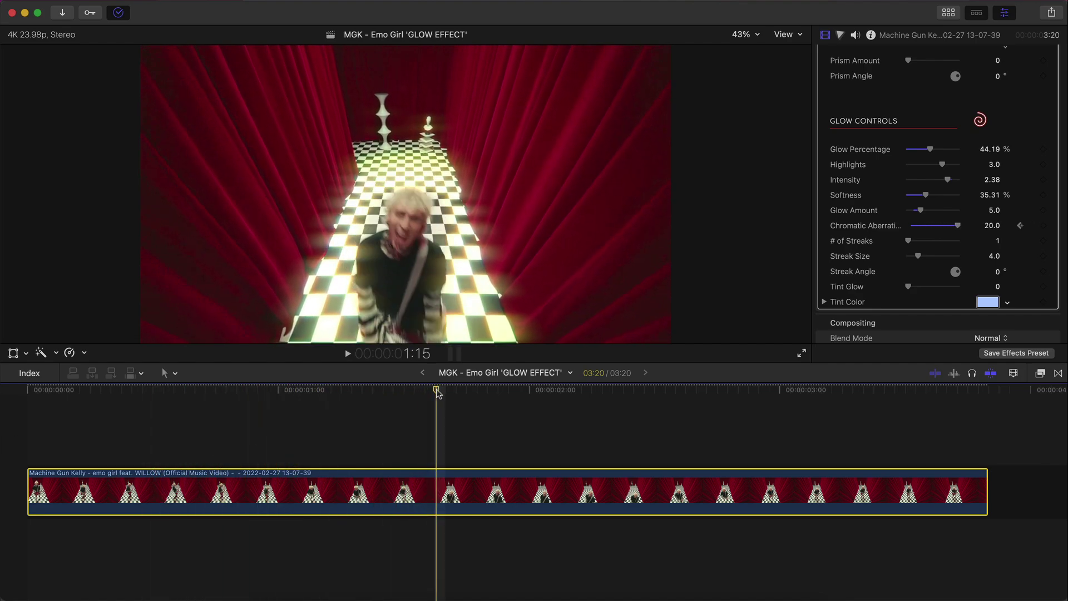
Step: Keyframe the Chromatic Aberration at 20.0 at 1:15, lower it to 0 at 1:21, and play the clip to check the fade
click(1044, 226)
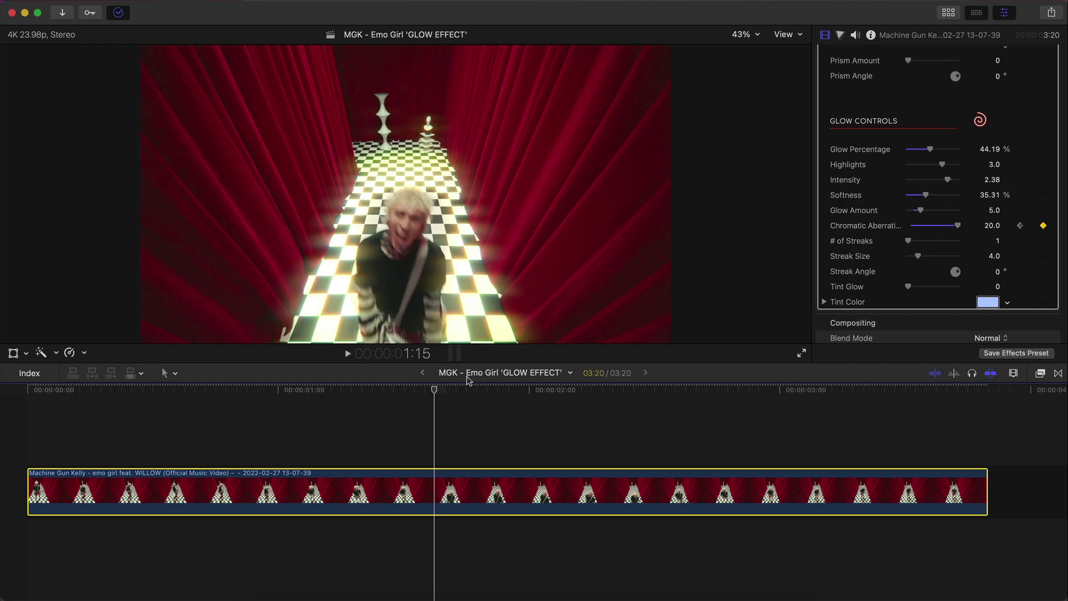
click(497, 390)
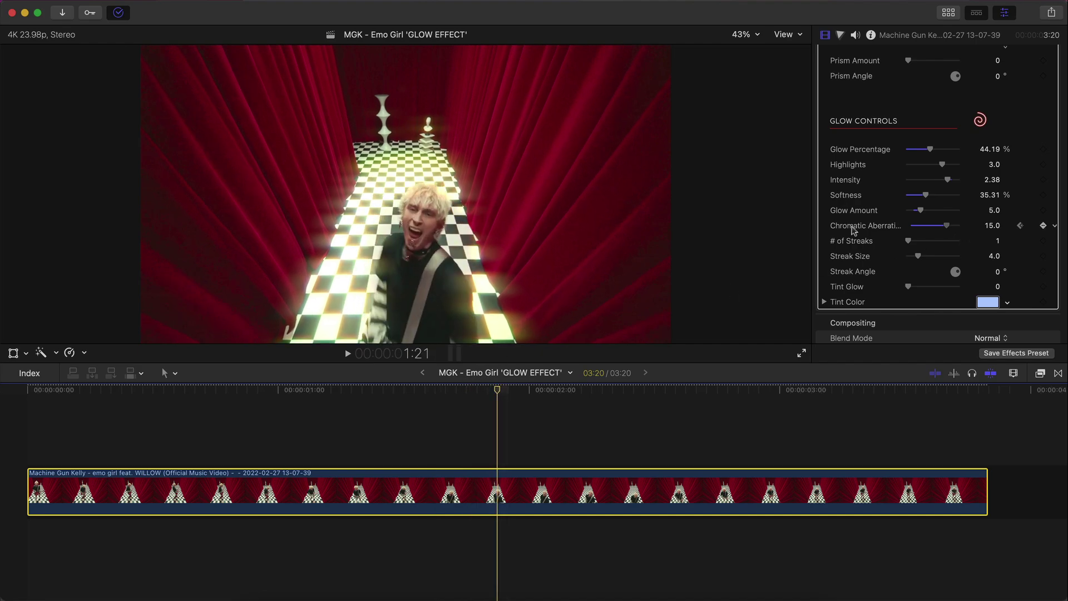
key(space)
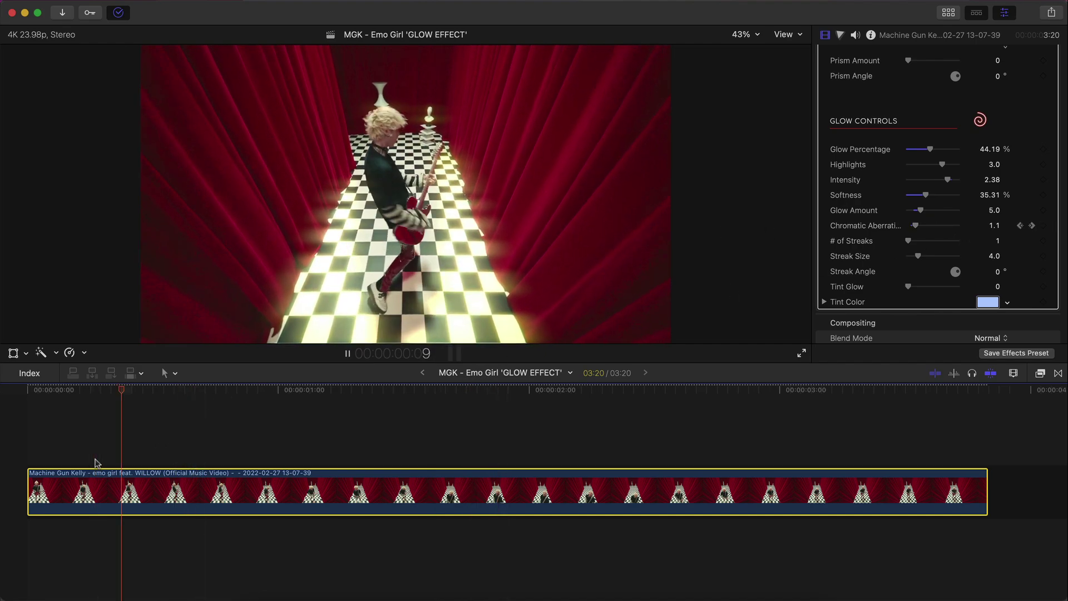
key(space)
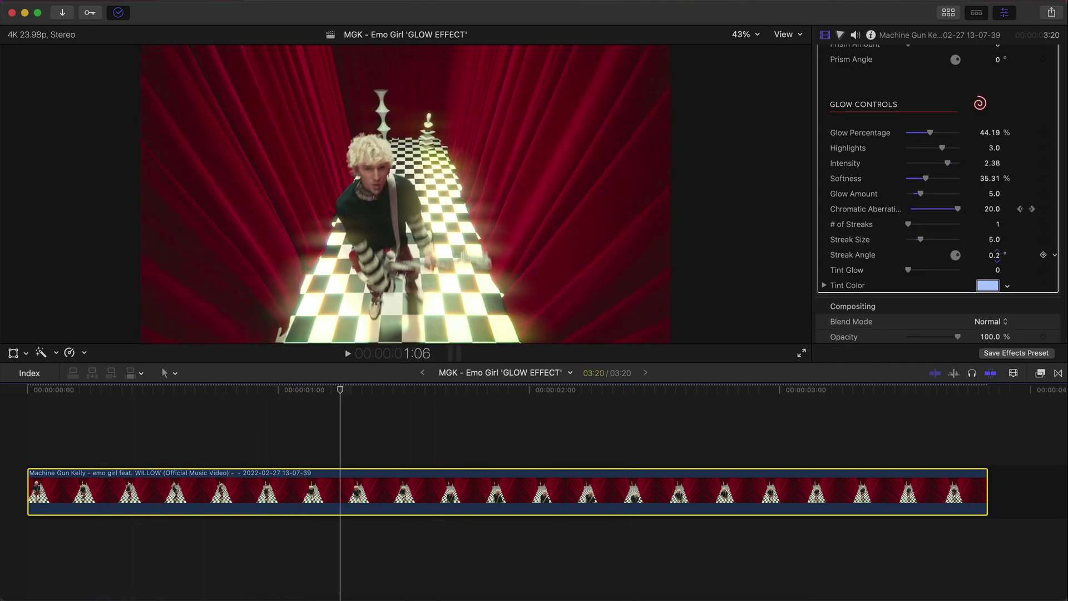
Step: Set the Streak Size to 5.0, try a Streak Angle of 8.2°, and undo the angle change
drag(994, 255, 994, 254)
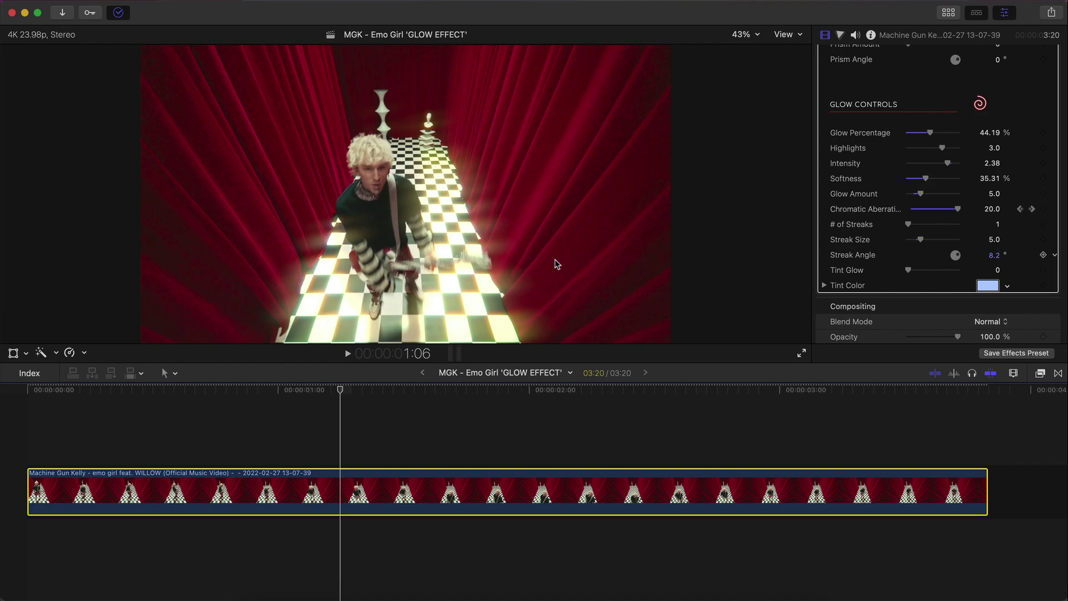
key(super+z)
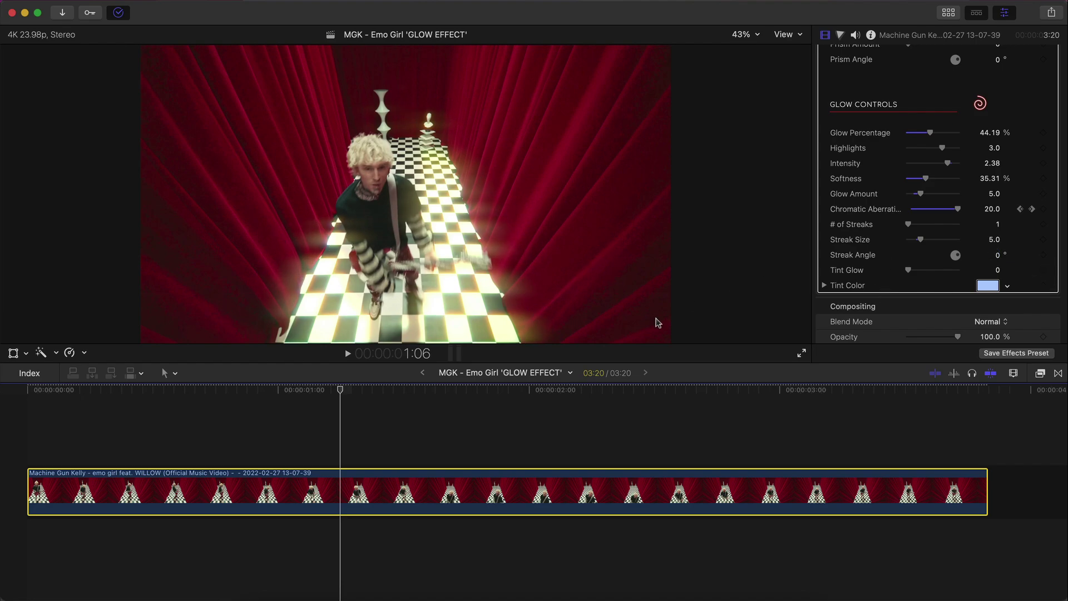
Step: Set Tint Glow to 0.62 and shift the Tint Color to a more saturated light blue
mouse_move(908, 269)
mouse_down()
mouse_move(940, 272)
mouse_move(927, 273)
mouse_up()
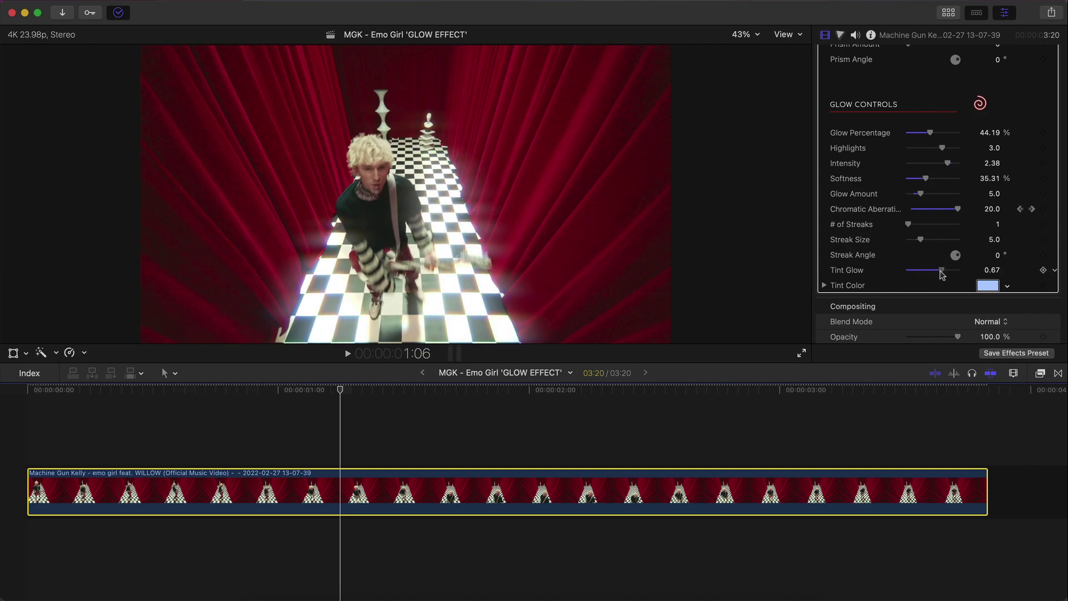
click(988, 285)
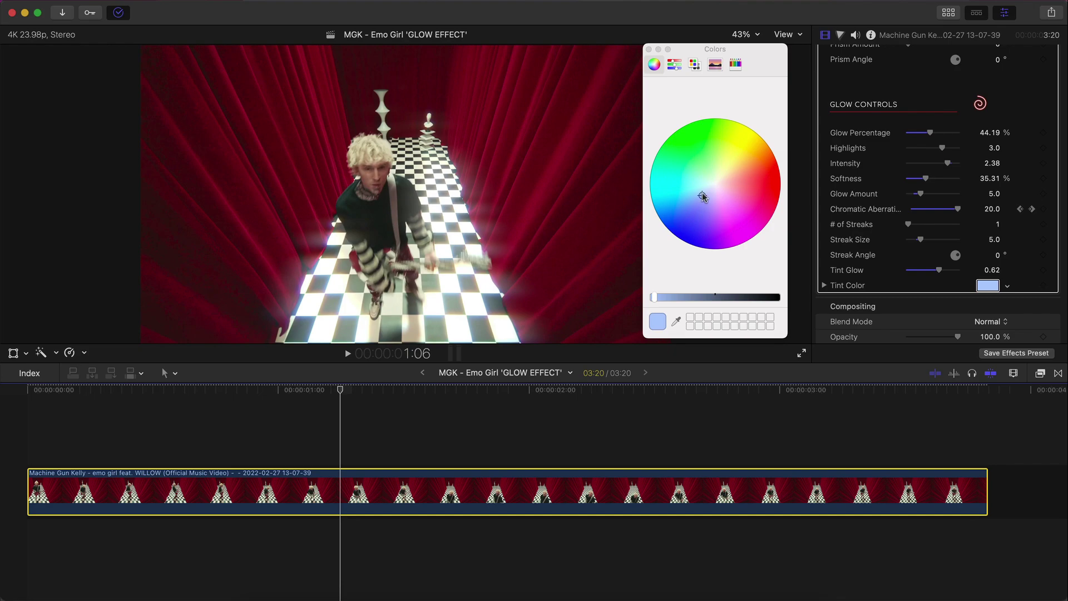
mouse_move(703, 196)
mouse_down()
mouse_move(723, 173)
mouse_move(756, 204)
mouse_move(770, 156)
mouse_move(710, 124)
mouse_move(606, 215)
mouse_move(592, 242)
mouse_move(605, 158)
mouse_move(645, 250)
mouse_move(726, 265)
mouse_move(798, 123)
mouse_move(832, 161)
mouse_move(695, 200)
mouse_move(708, 201)
mouse_move(688, 184)
mouse_move(688, 195)
mouse_move(682, 179)
mouse_move(682, 191)
mouse_up()
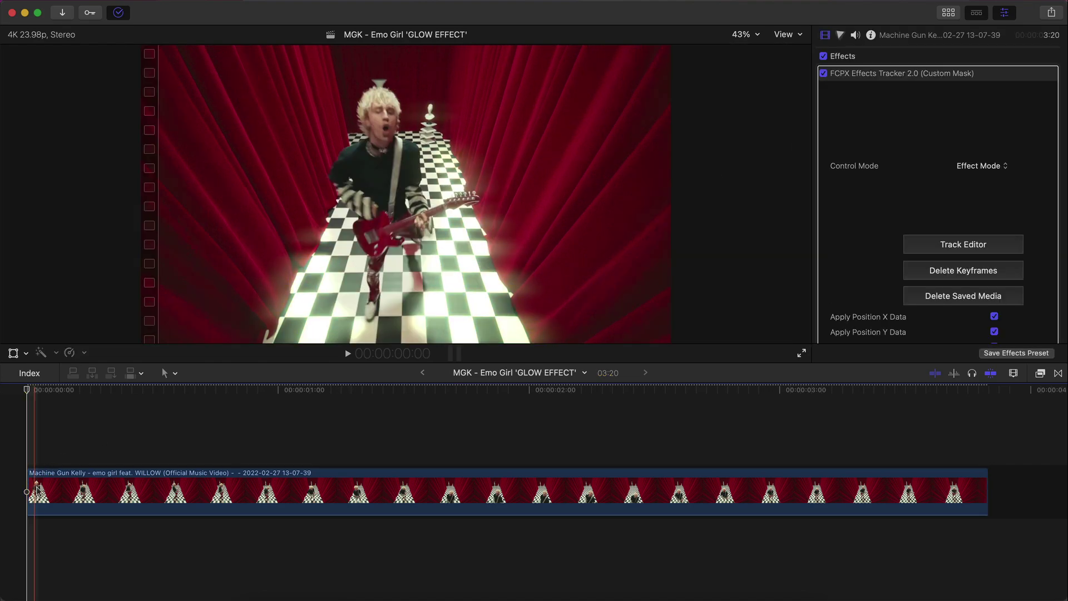
Step: Disable the FCPX Effects Tracker 2.0 effect and play the clip from its start to view the original footage
click(36, 488)
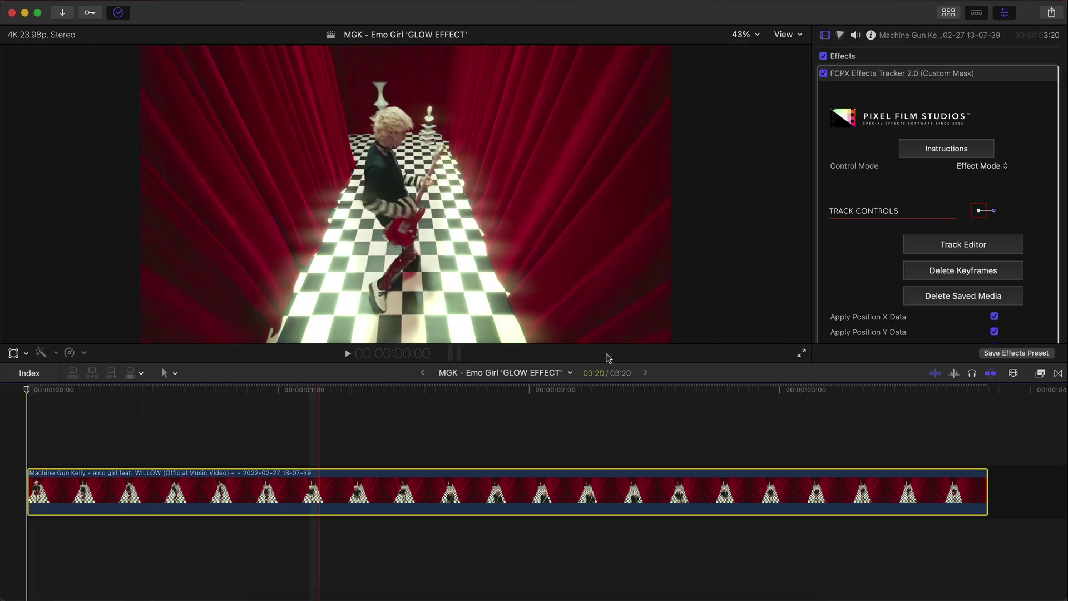
click(823, 73)
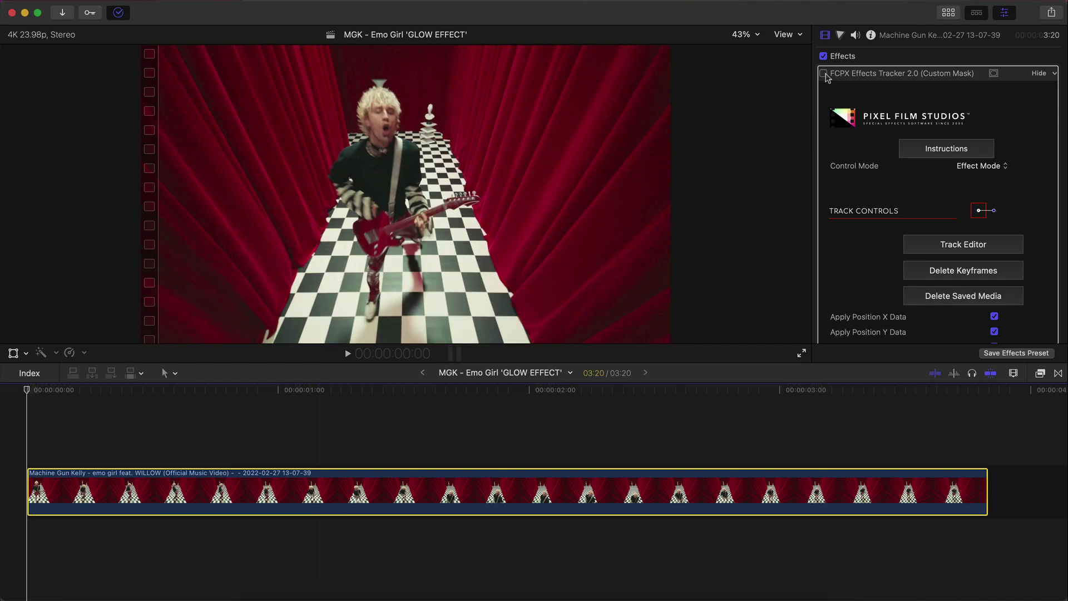
click(825, 74)
click(825, 74)
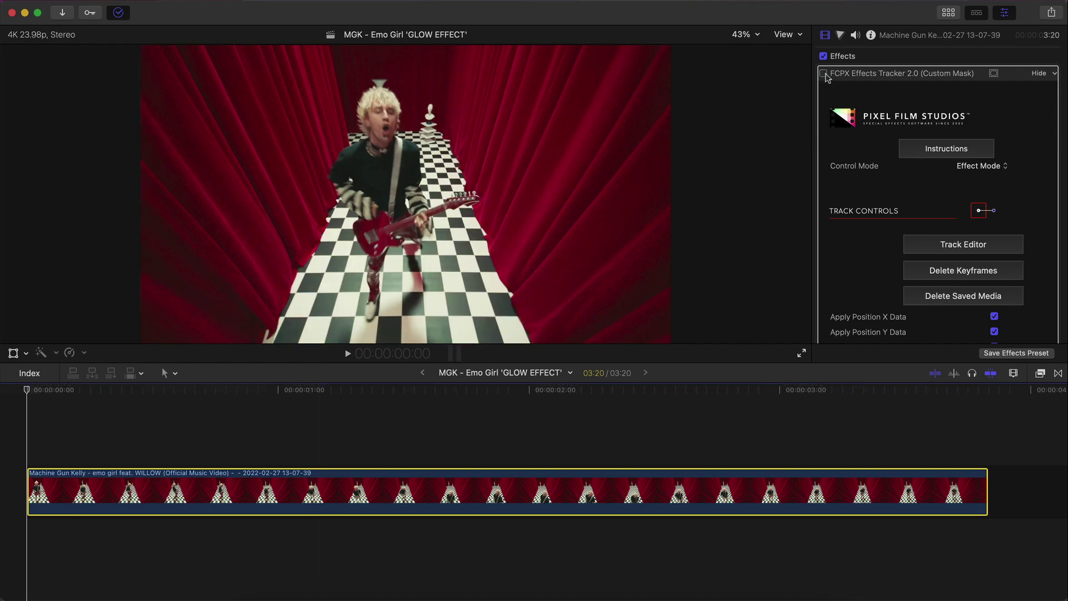
key(space)
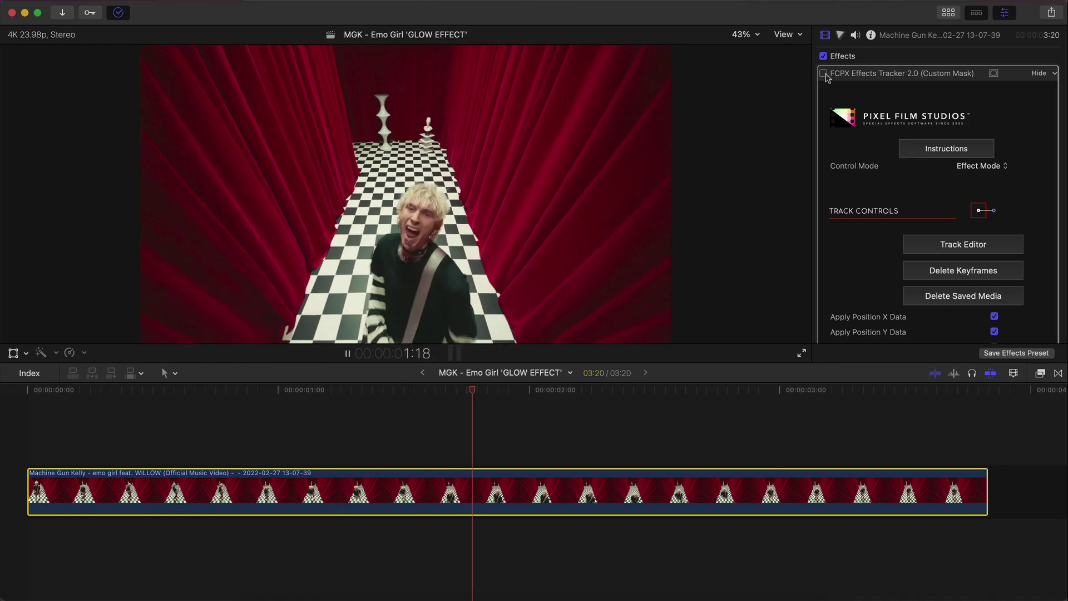
key(space)
key(Home)
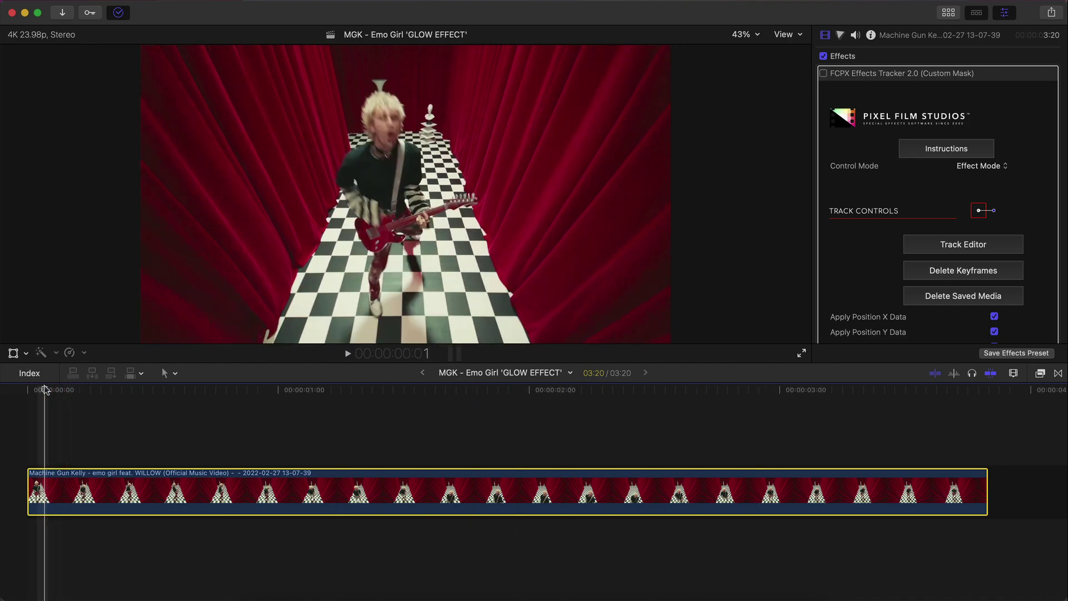
Step: Re-enable the FCPX Effects Tracker 2.0 effect and play the clip from its start to review the finished glow
click(824, 73)
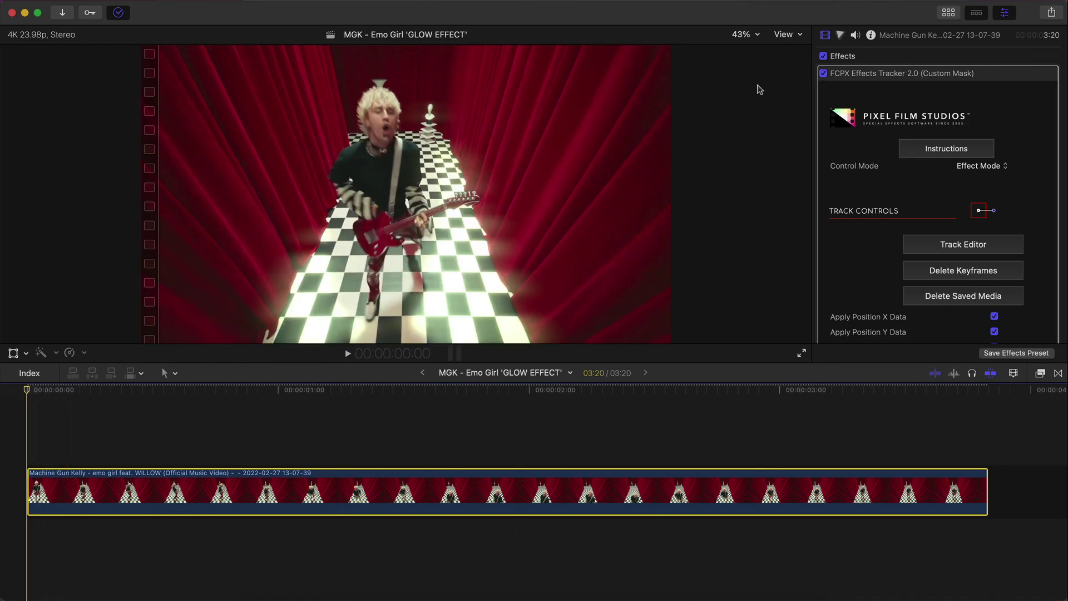
key(space)
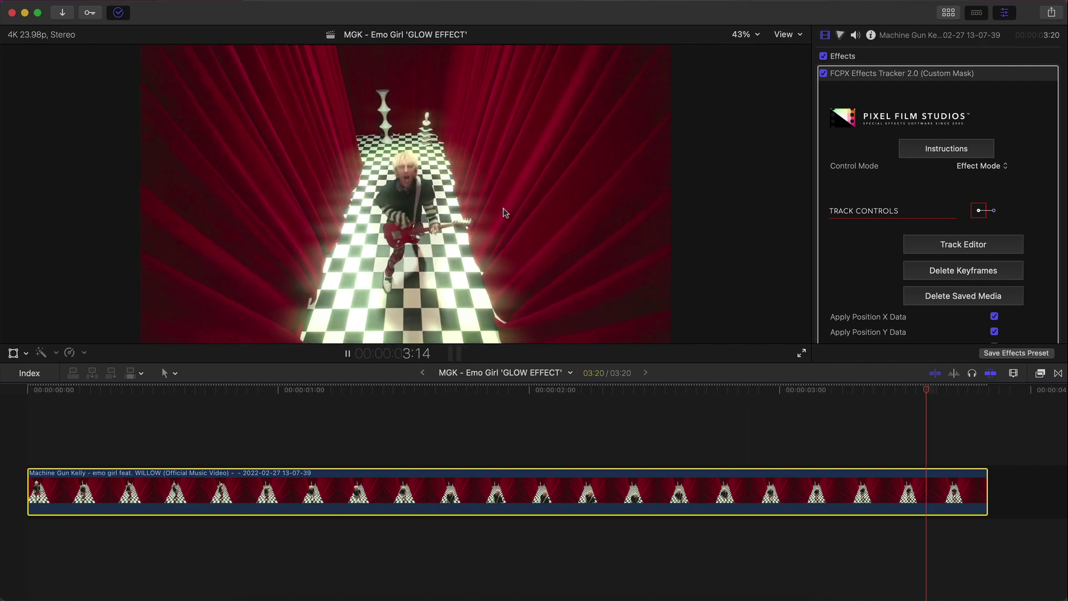
drag(178, 389, 55, 389)
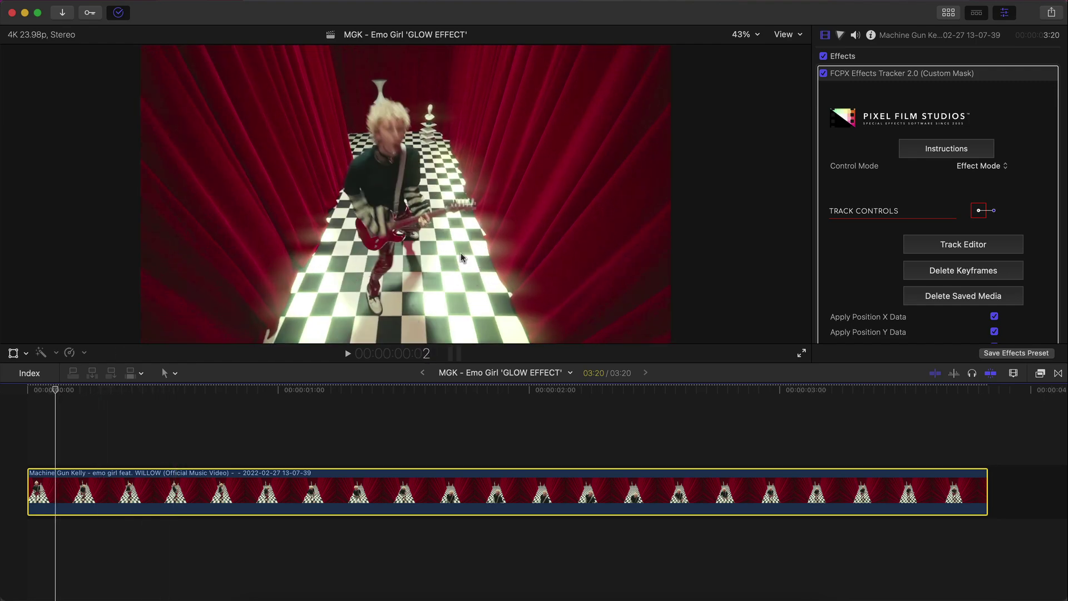
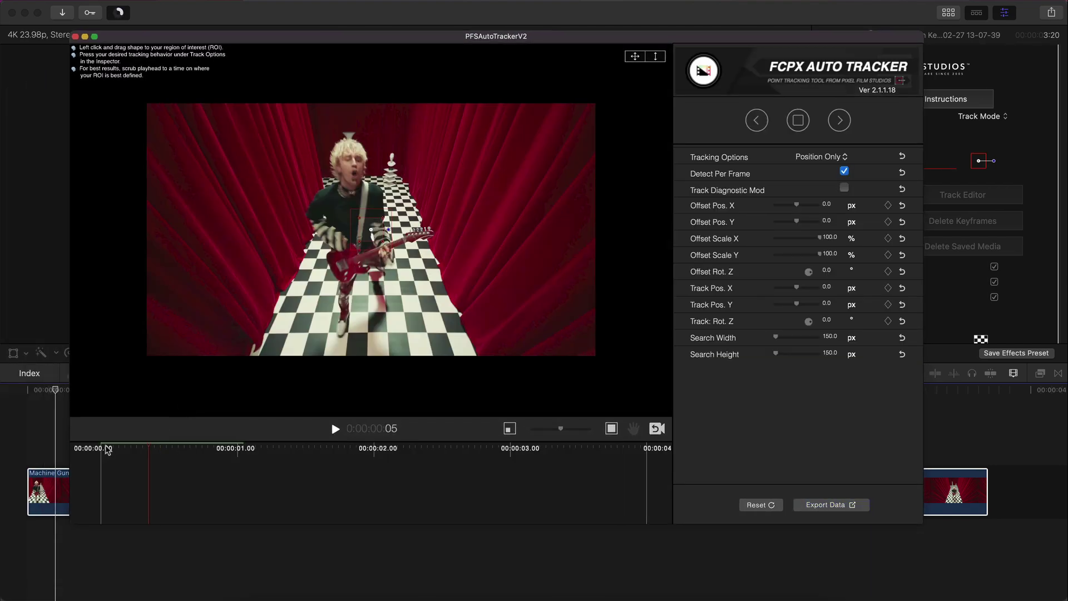
Step: Track the small white statue in the background forward from the clip's start, stop the tracking, and export the tracking data
drag(106, 448, 102, 448)
click(404, 151)
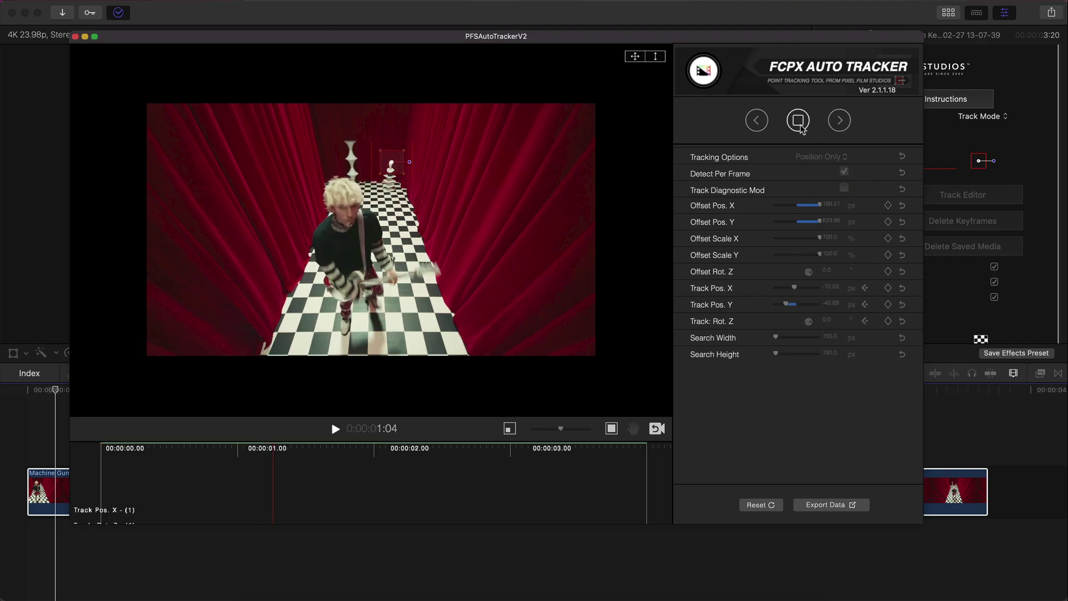
click(799, 122)
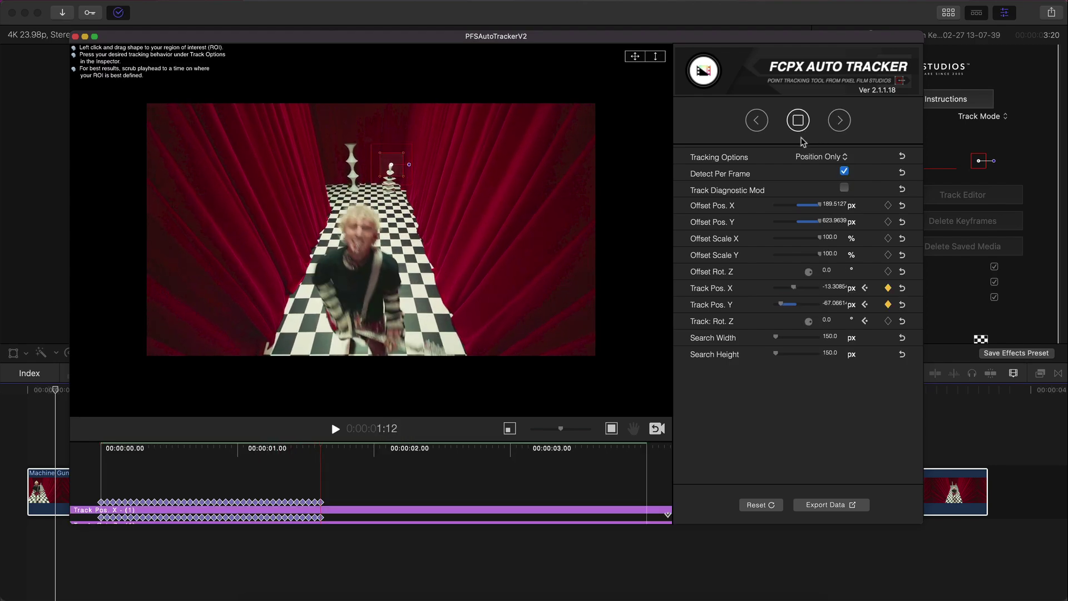
click(830, 504)
click(529, 312)
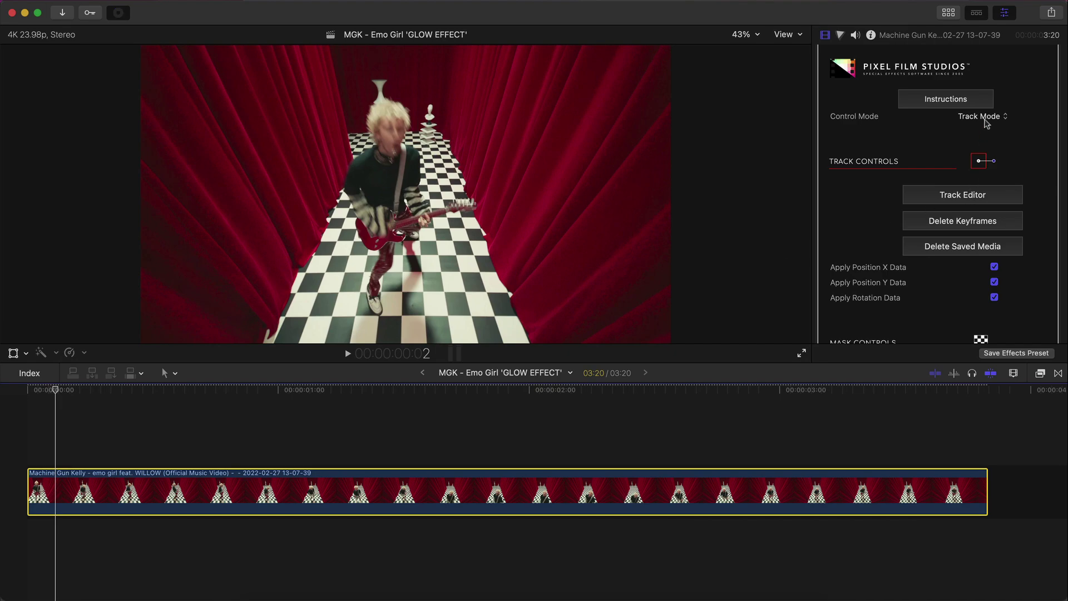
Step: Switch the Control Mode to Effect Mode and fit the rectangular mask over the singer at about 454 by 865
click(984, 120)
click(987, 132)
click(983, 118)
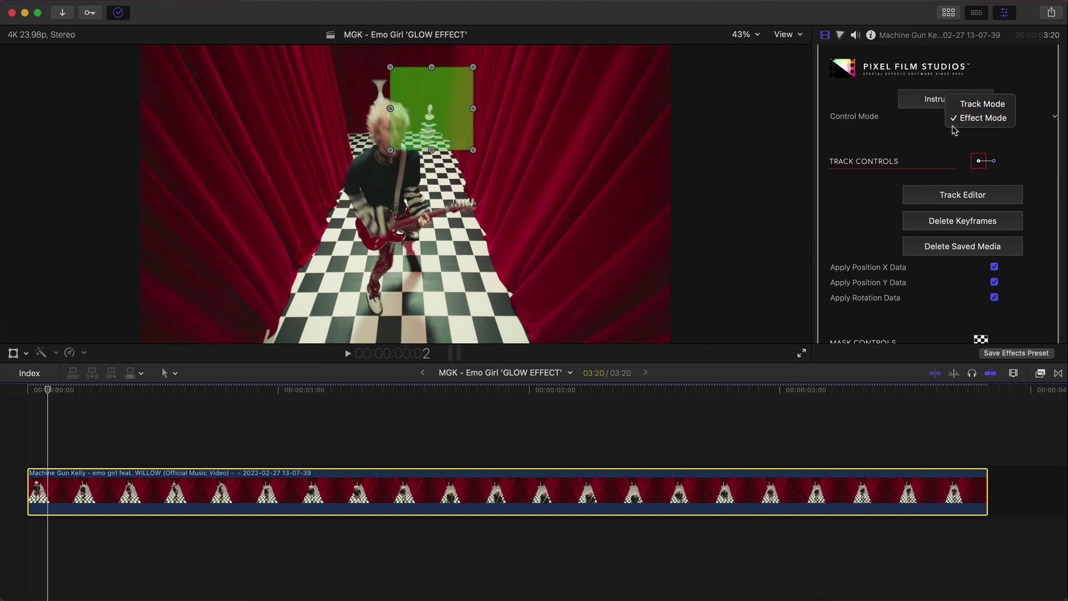
click(917, 132)
drag(436, 94, 397, 111)
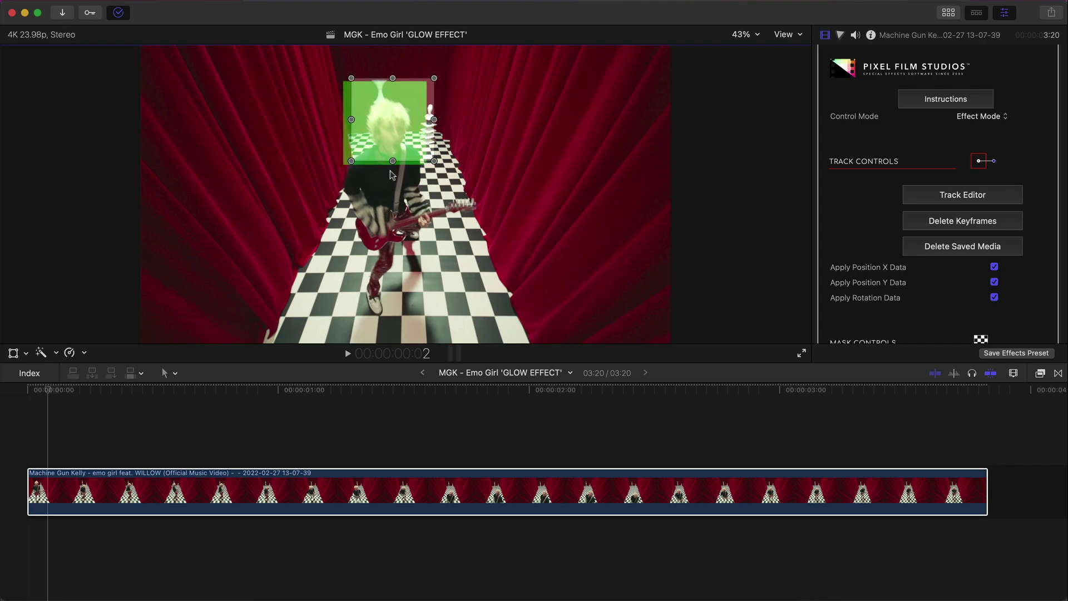
drag(393, 224, 393, 238)
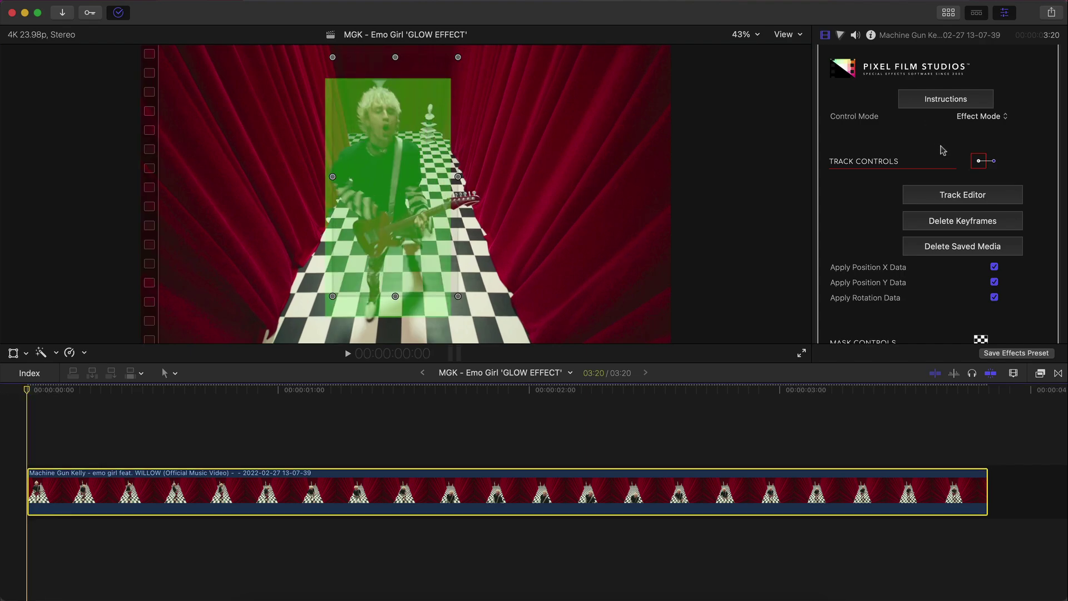
Step: Change the Mask Shape to Ellipse and set its Feather to -105.58
scroll(950, 169, down, 2)
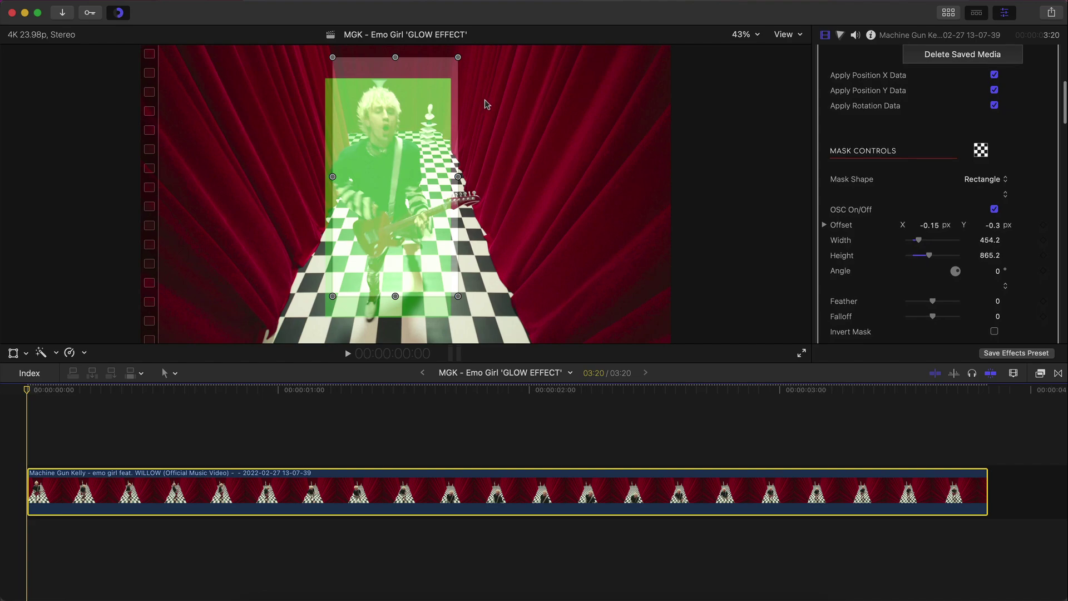
scroll(884, 157, down, 1)
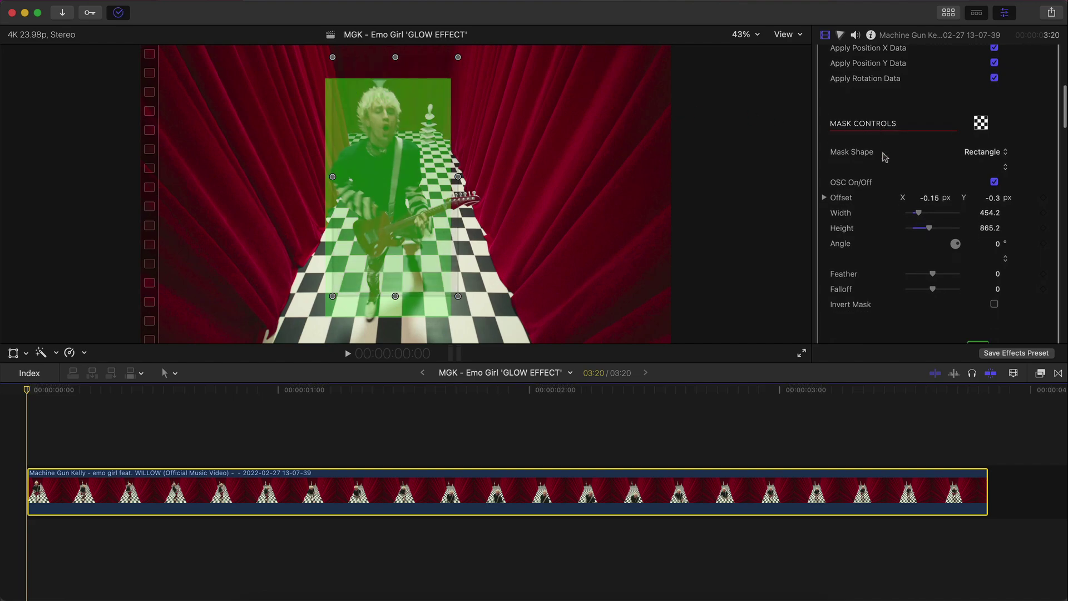
click(984, 152)
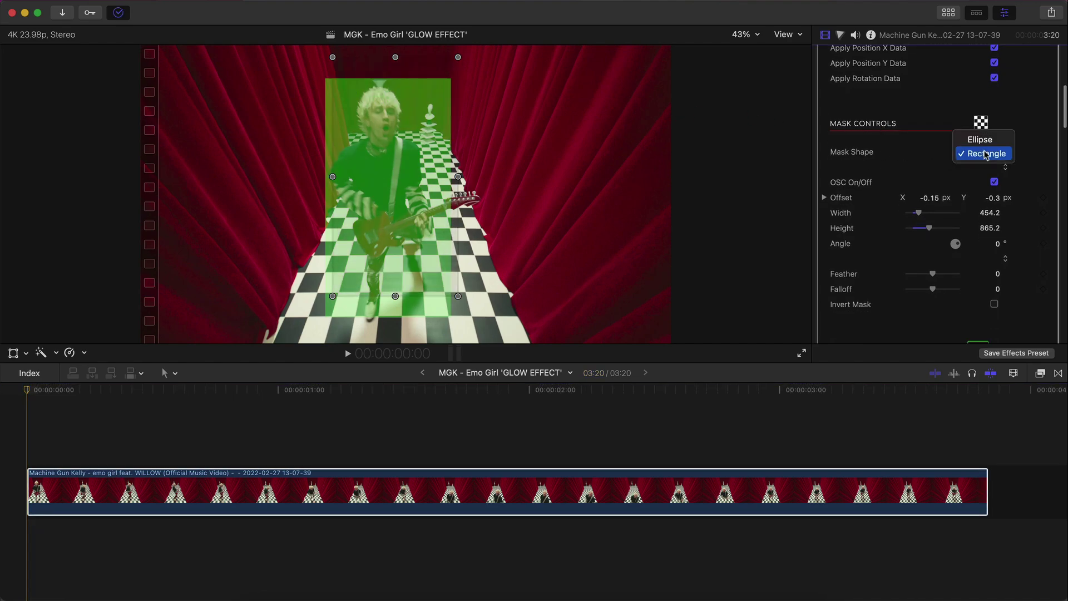
click(980, 139)
scroll(951, 160, down, 4)
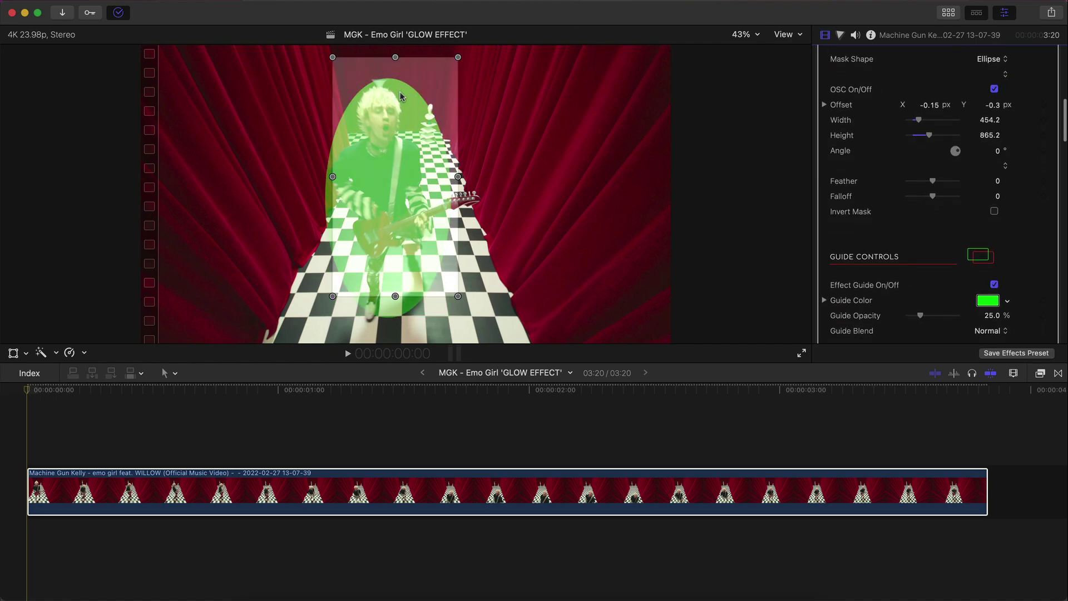
scroll(950, 160, up, 1)
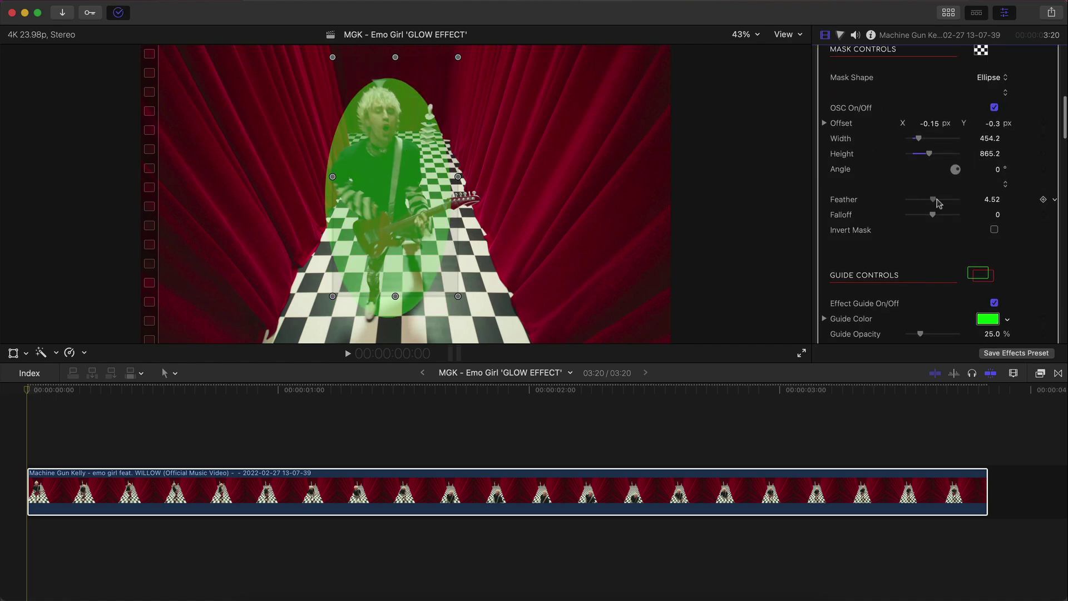
drag(936, 199, 928, 206)
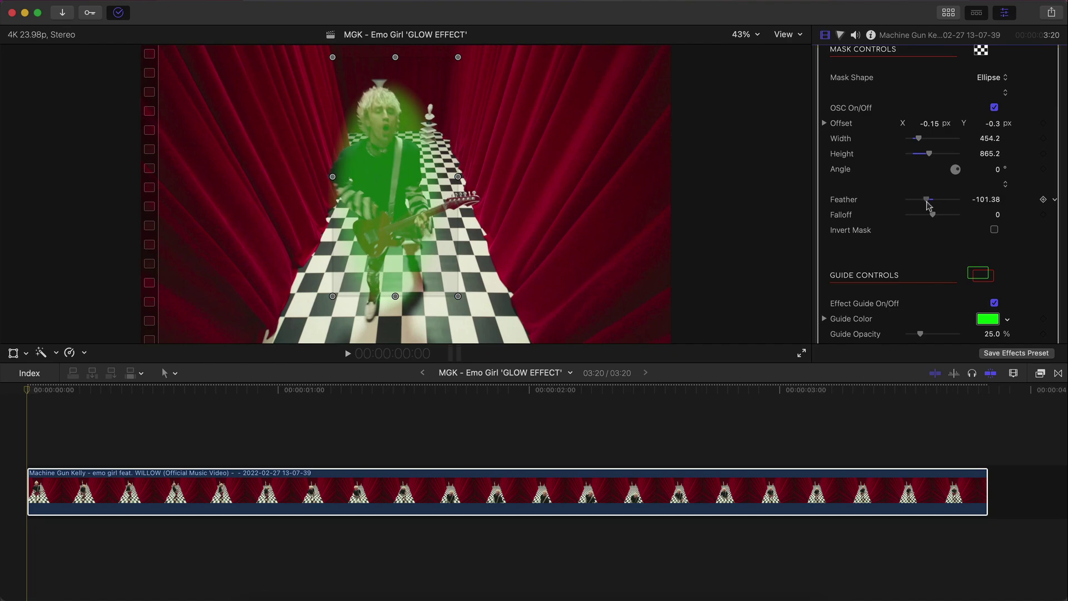
Step: Turn off the Effect Guide so the green mask overlay is hidden
scroll(910, 182, down, 3)
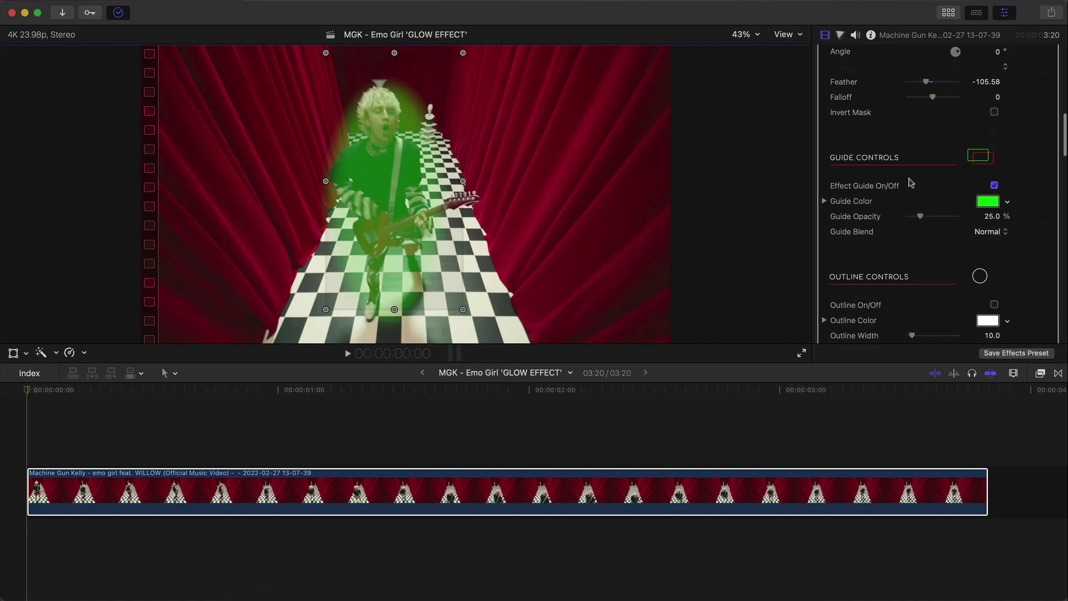
click(995, 185)
click(995, 186)
click(994, 185)
Step: Set the Glow Percentage in the Glow Controls to 52.77%
scroll(995, 234, down, 10)
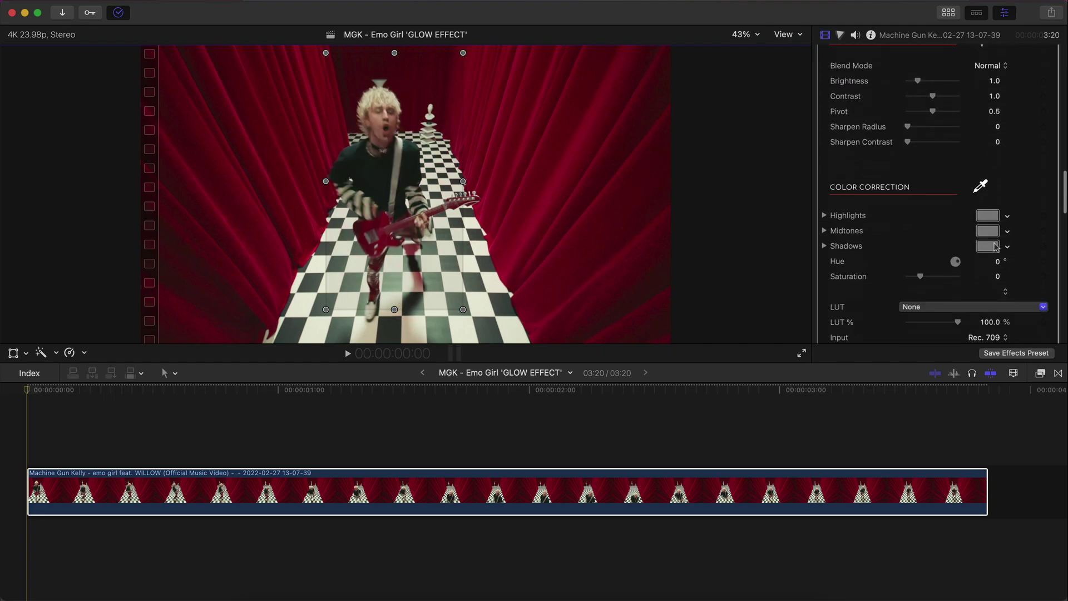
scroll(995, 246, down, 15)
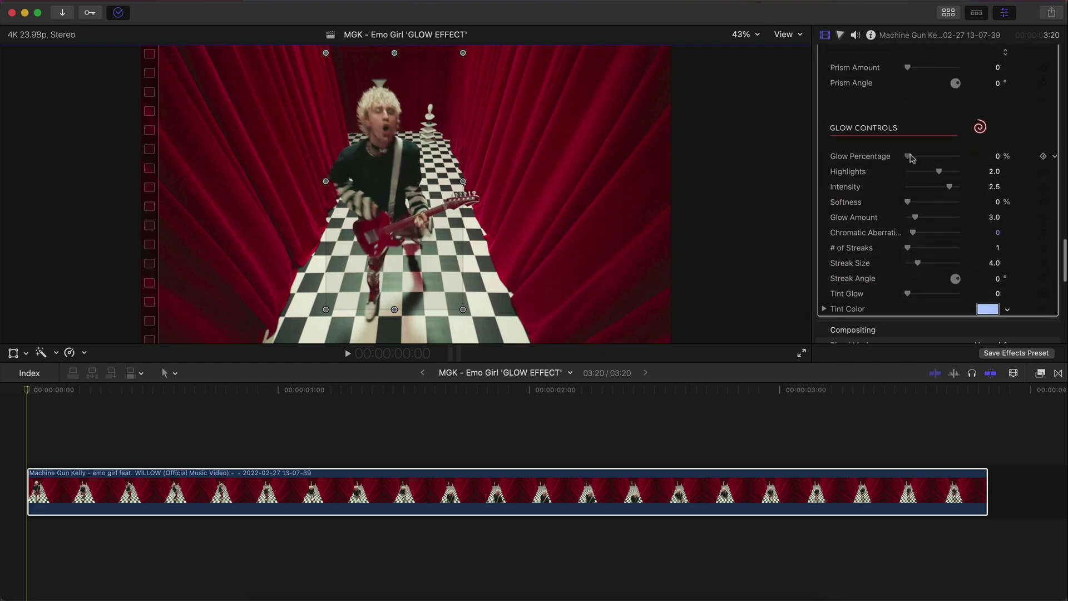
drag(910, 158, 936, 156)
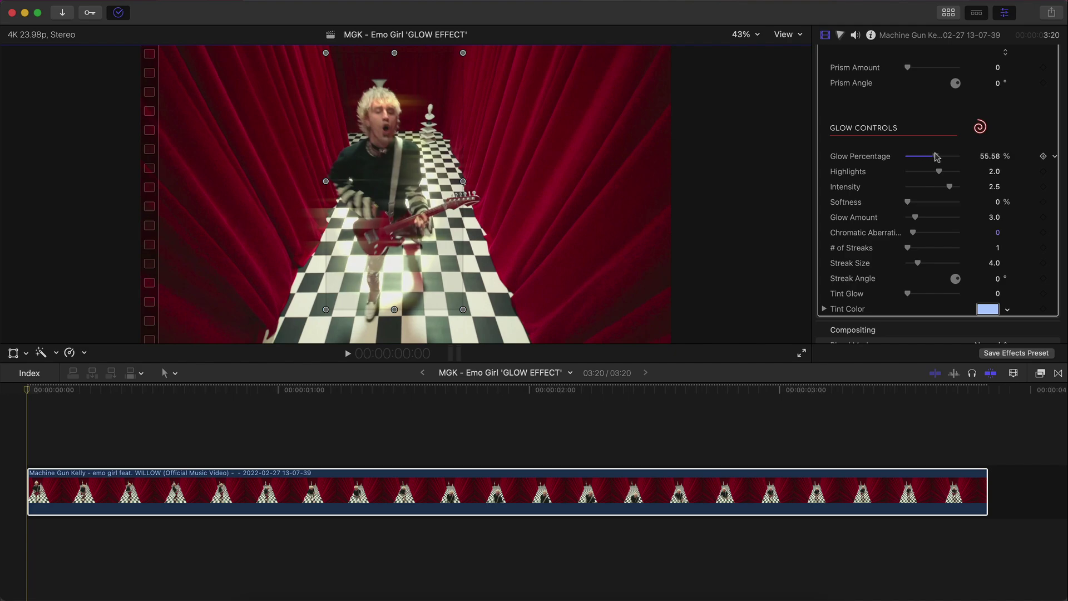
Step: Play the clip from its start to preview the tracked glow on the singer
click(132, 489)
key(space)
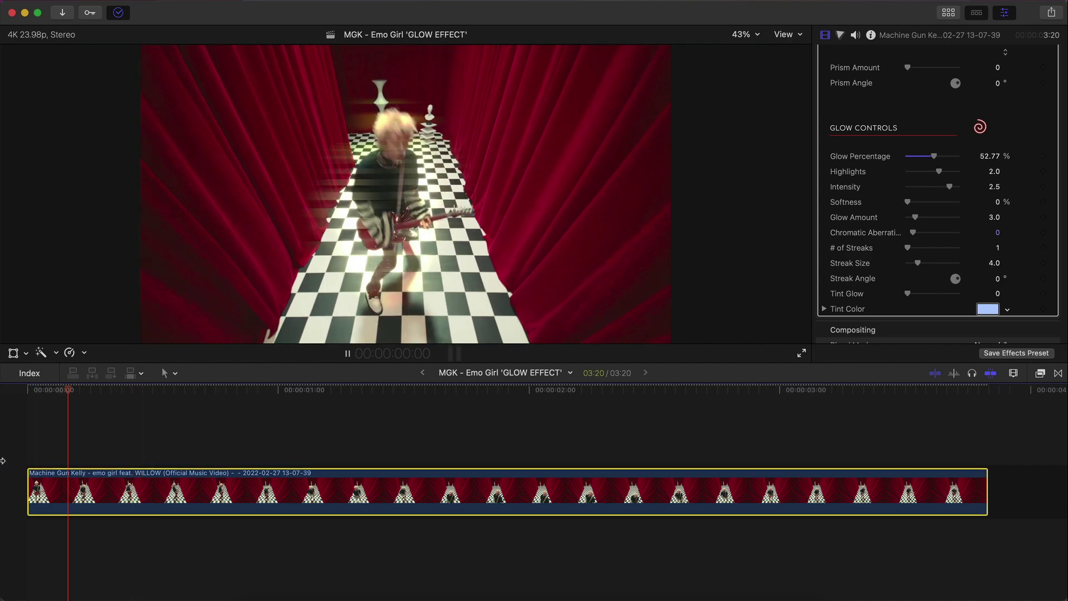
key(space)
click(2, 453)
key(space)
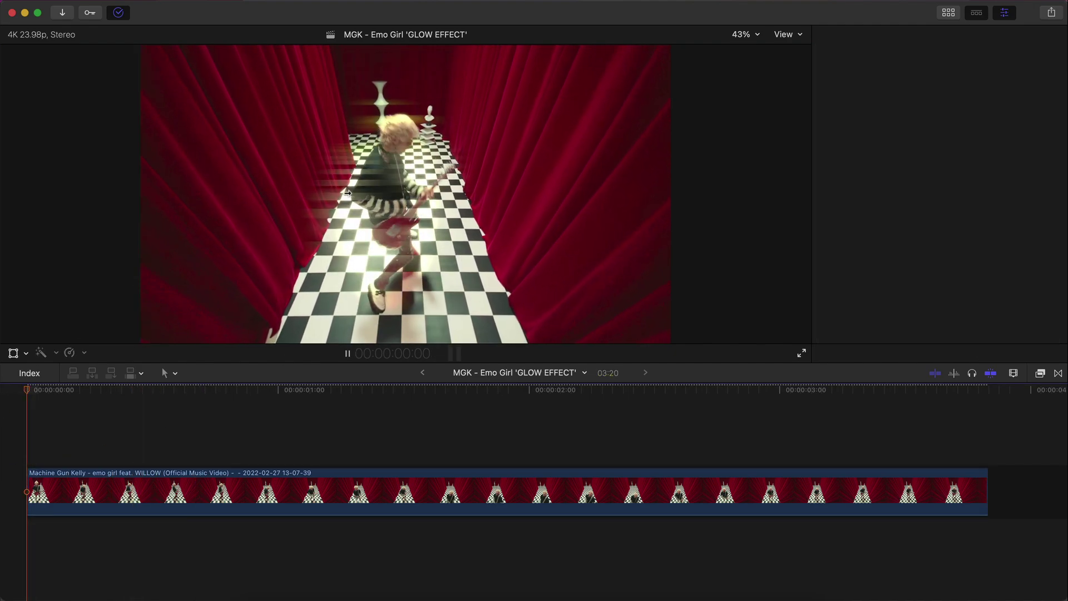
key(space)
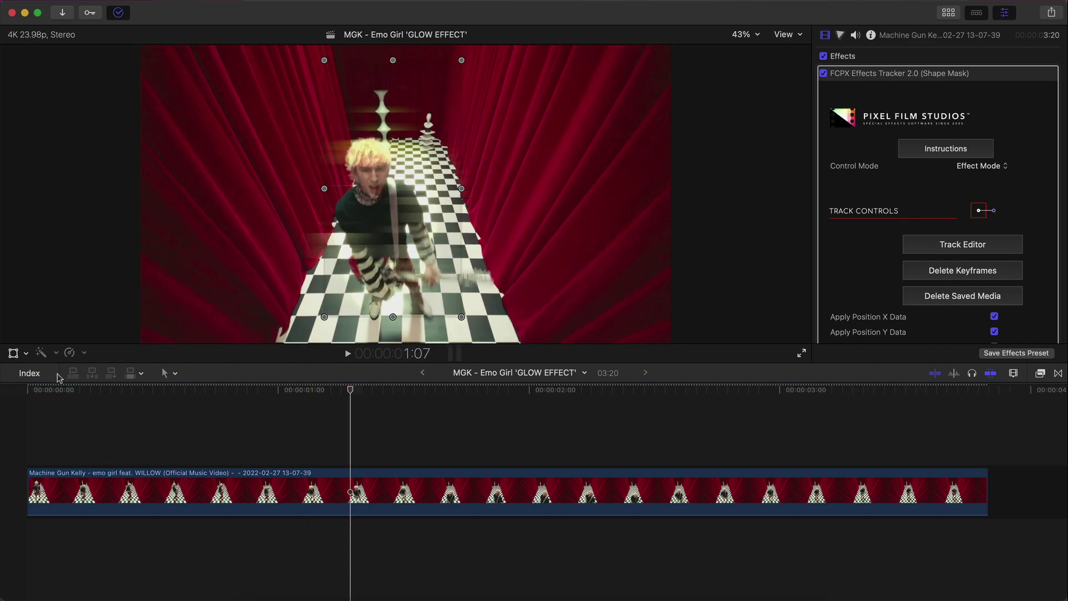
Step: Return the playhead to the clip's start and enable Invert Mask so the glow surrounds the singer
click(28, 388)
scroll(1014, 220, down, 5)
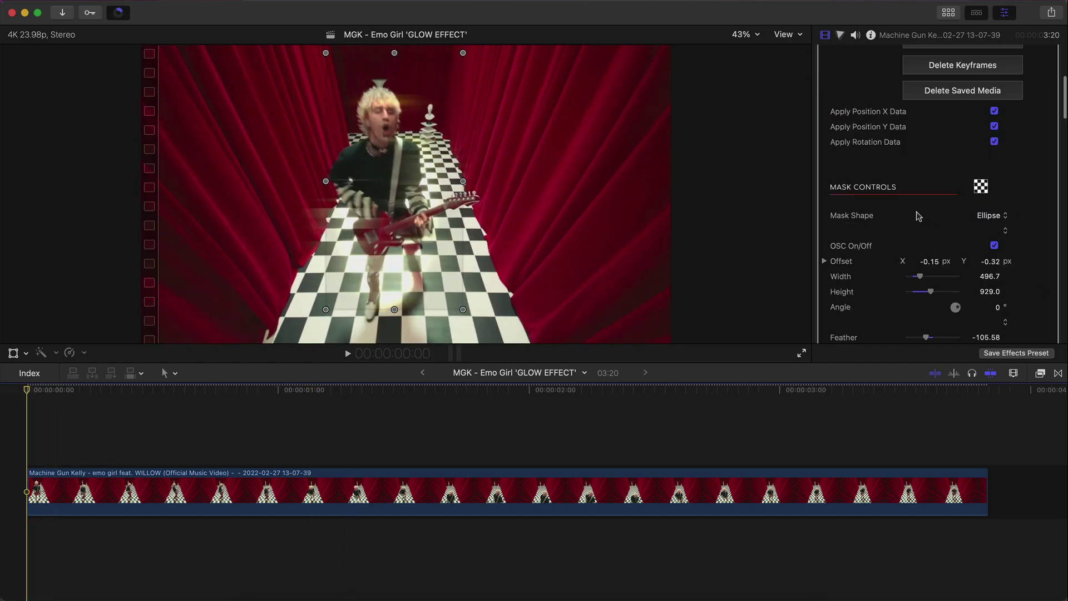
scroll(982, 198, down, 3)
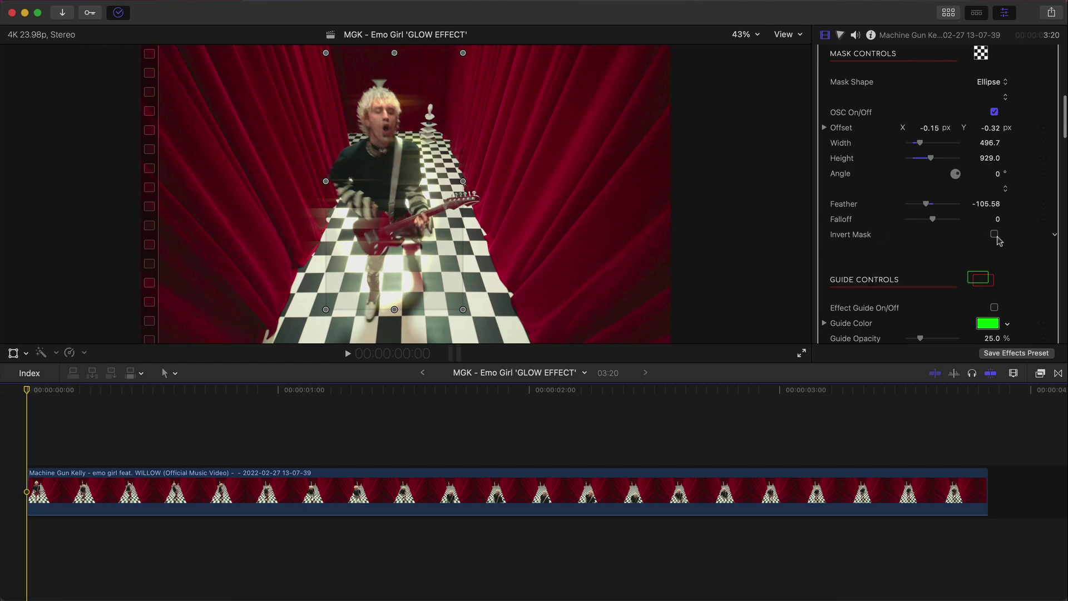
click(994, 234)
Step: Play the clip from its start and scrub its opening frames to review the inverted mask's glow
key(space)
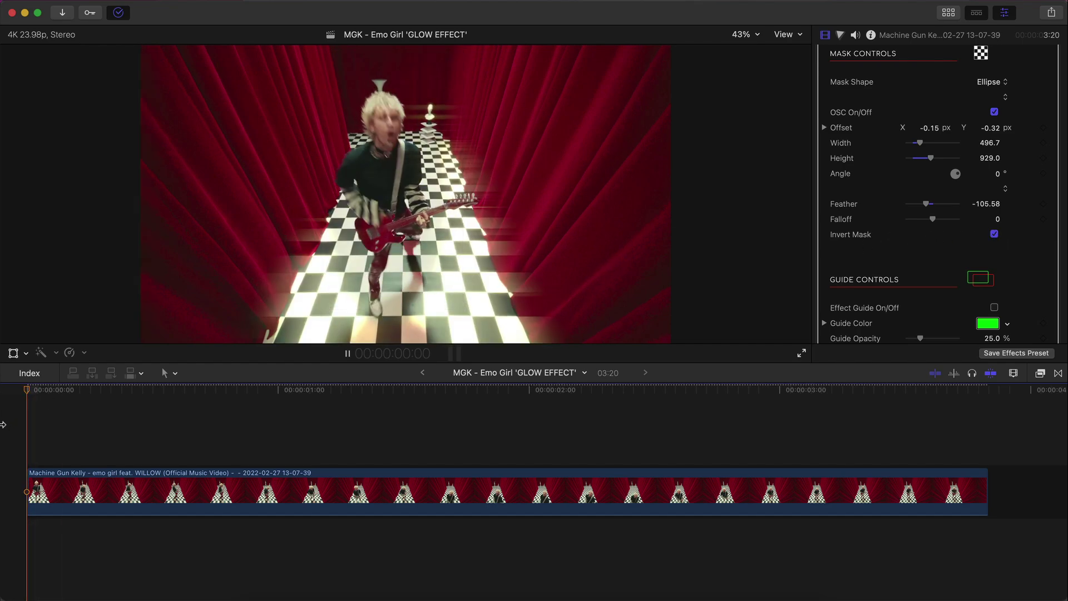
key(space)
key(Home)
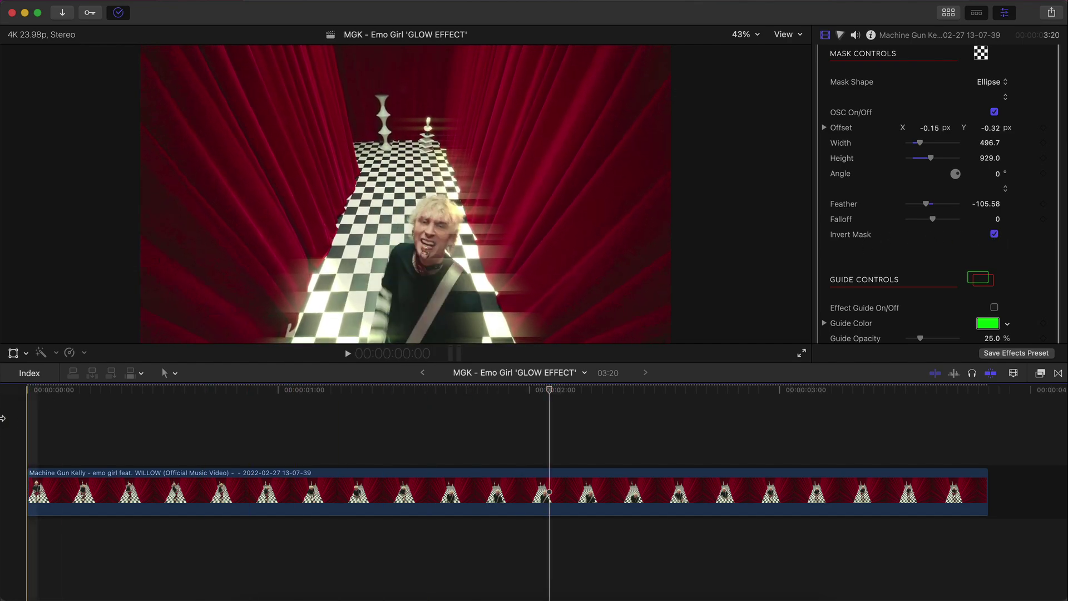
key(space)
key(space)
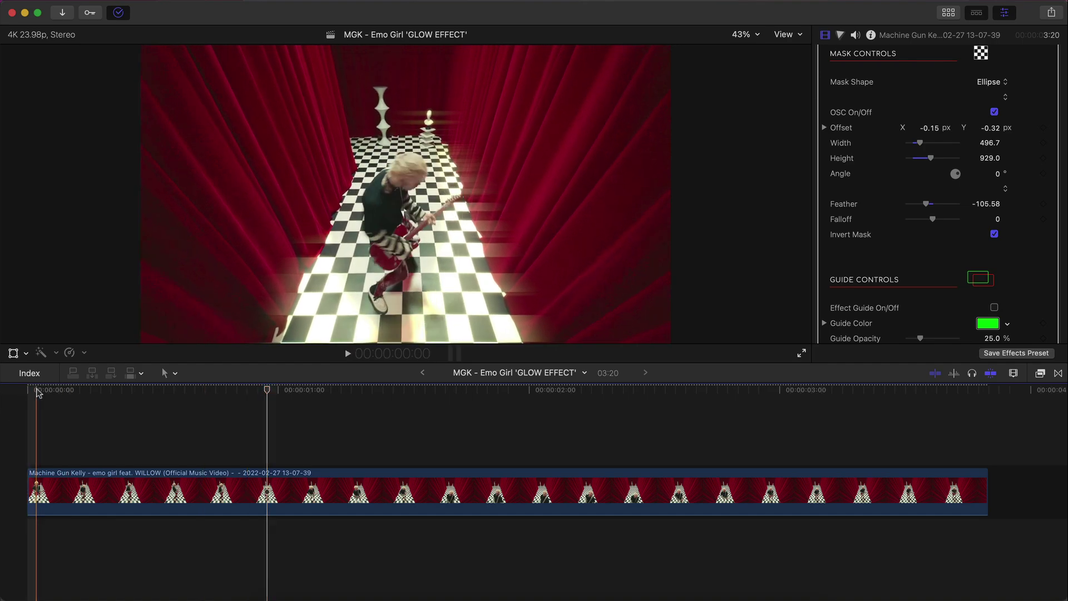
click(35, 393)
drag(35, 393, 149, 396)
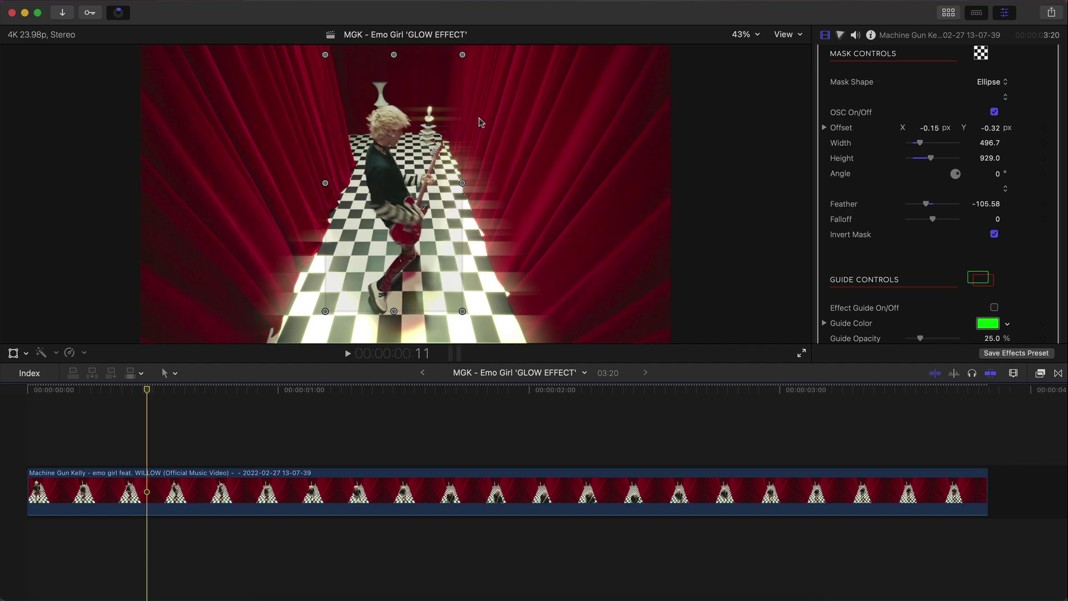
Step: Show the installed titles in the Pixel Film Studios - FCPX Effects Tracker 2.0 category
scroll(851, 195, up, 10)
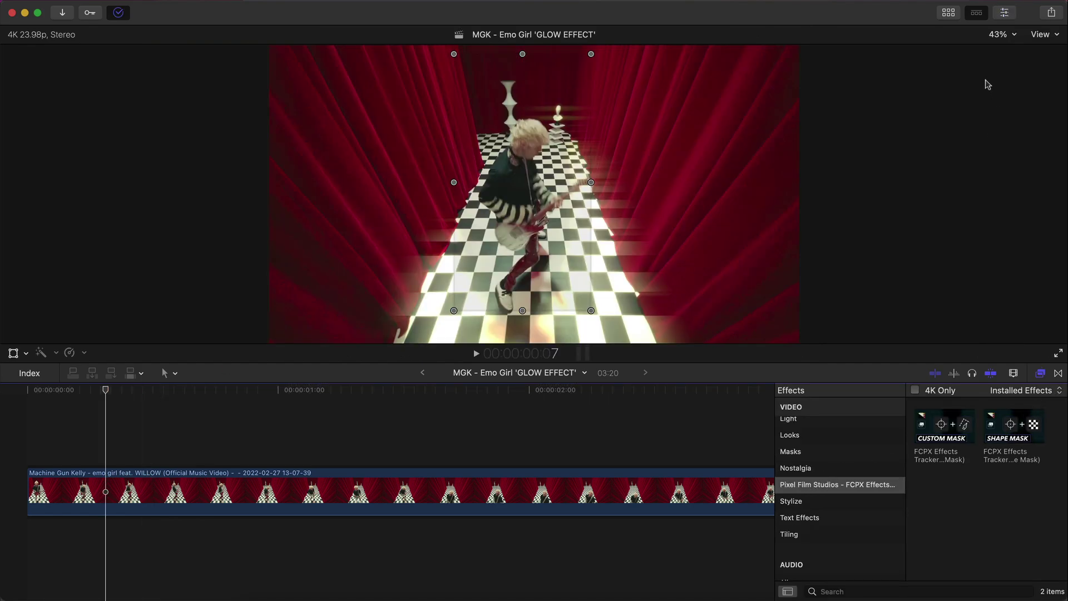
click(950, 16)
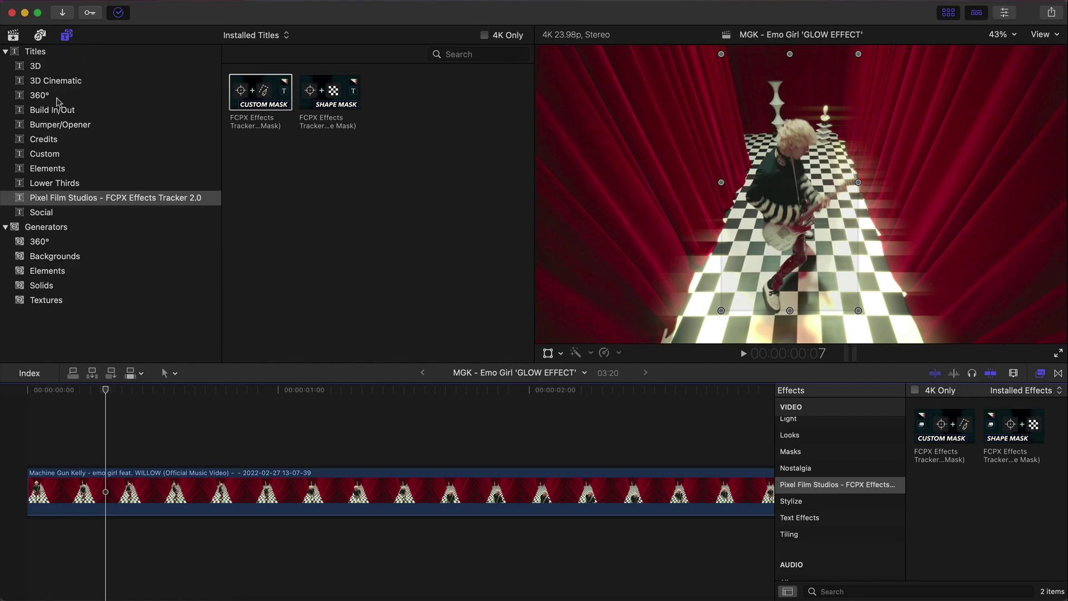
click(73, 201)
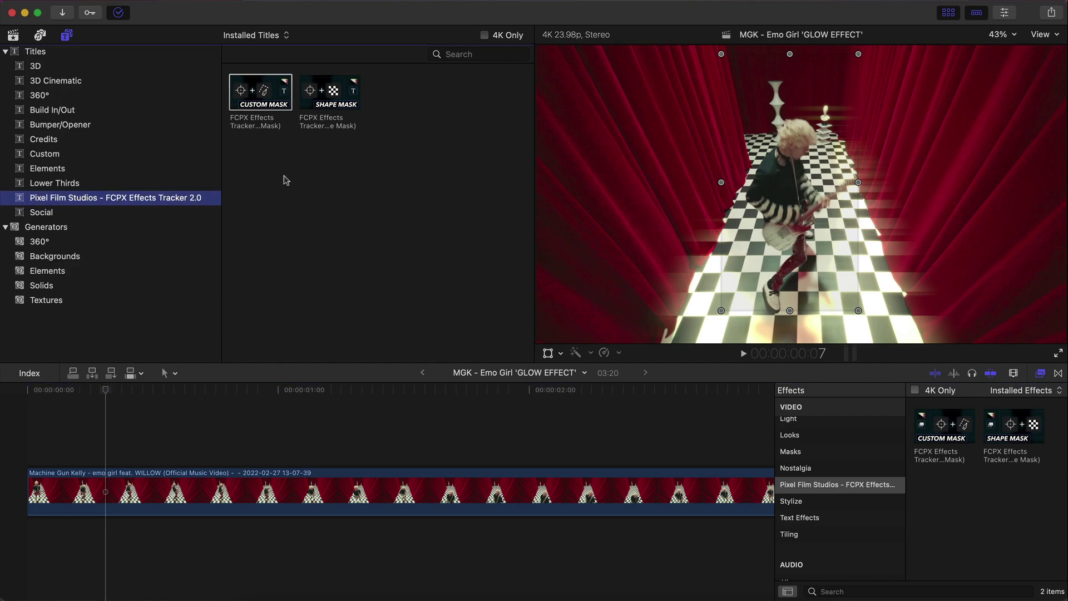